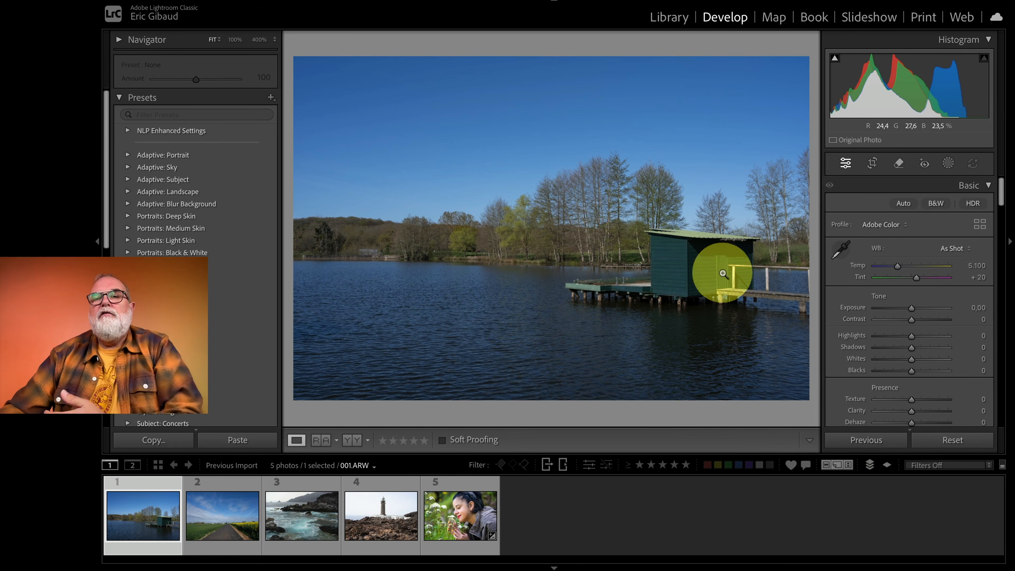
Step: Apply automatic tone settings to the lake photo and start an external edit of it in Luminar Neo
{"action": "key", "text": "ctrl+u"}
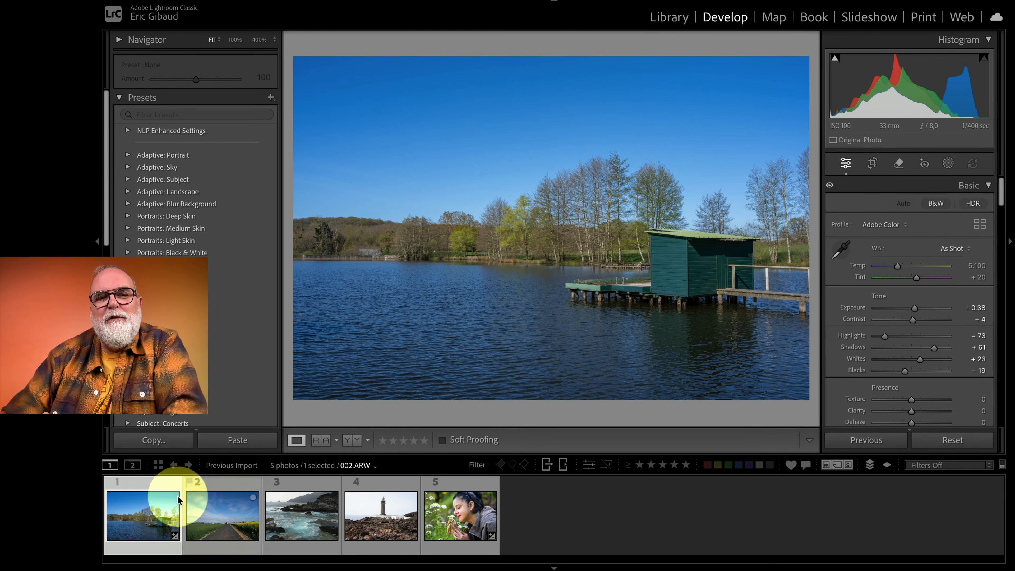
{"action": "right_click", "coordinate": [150, 508]}
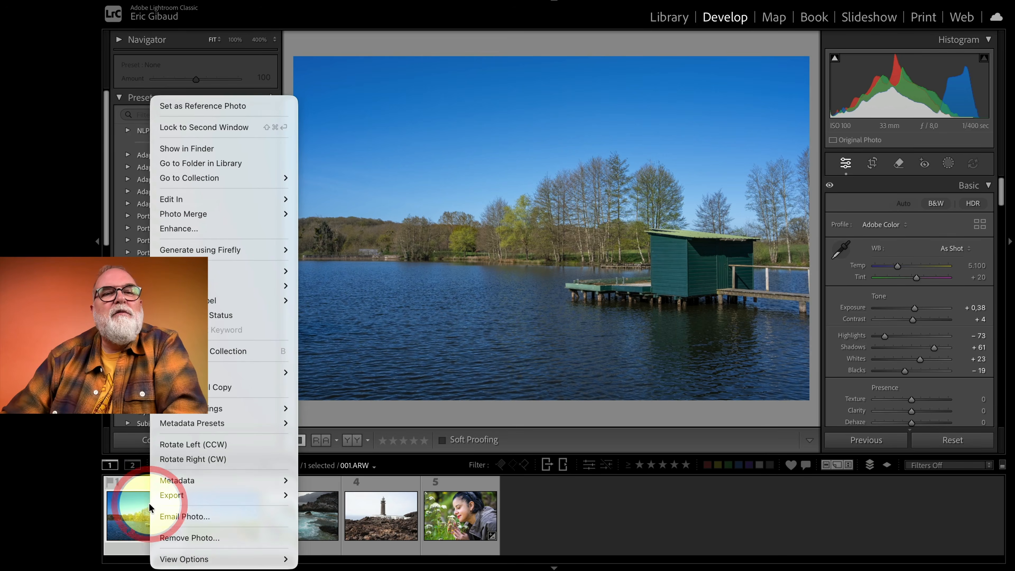
{"action": "mouse_move", "coordinate": [278, 256]}
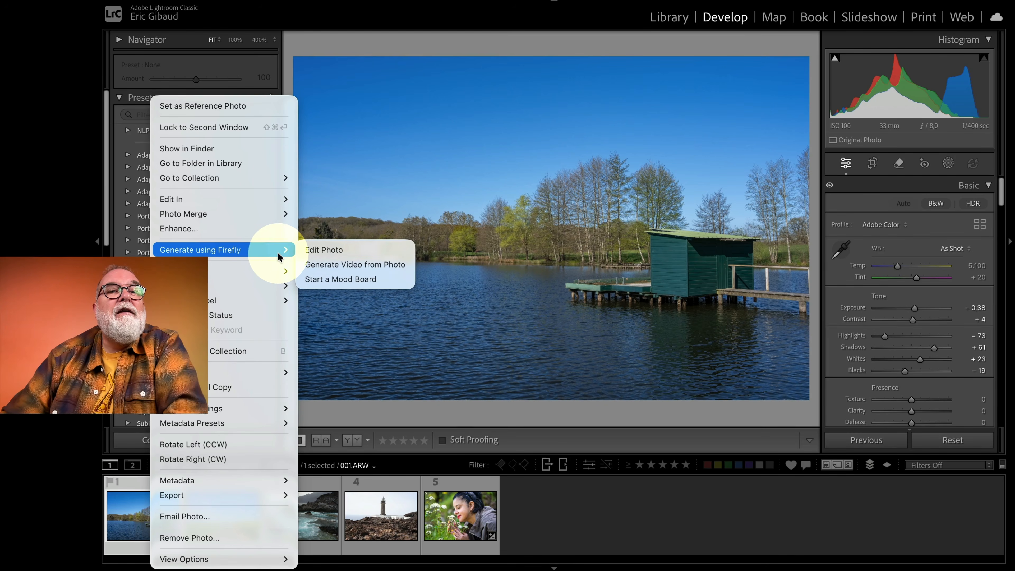
{"action": "mouse_move", "coordinate": [279, 199]}
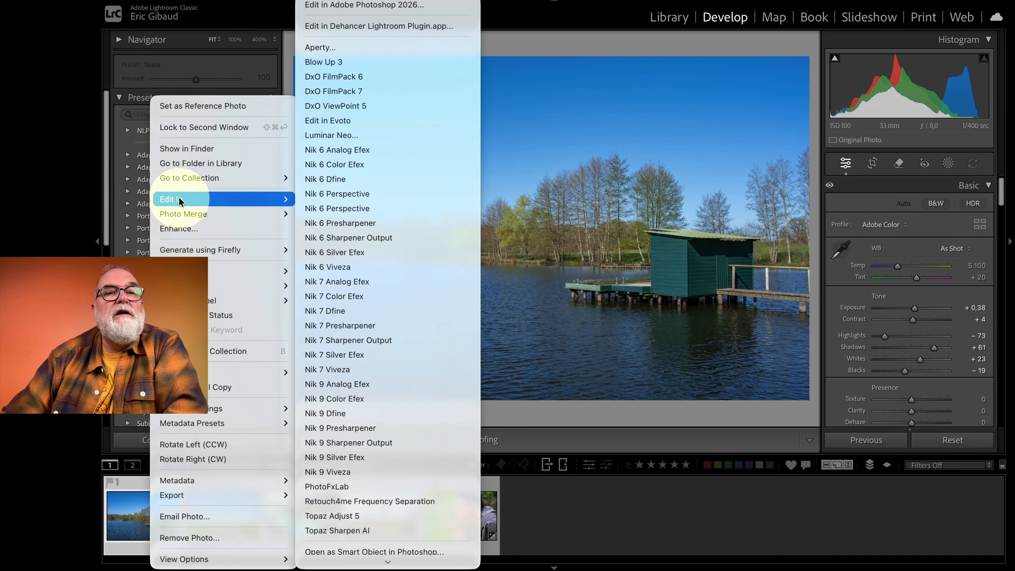
{"action": "left_click", "coordinate": [337, 134]}
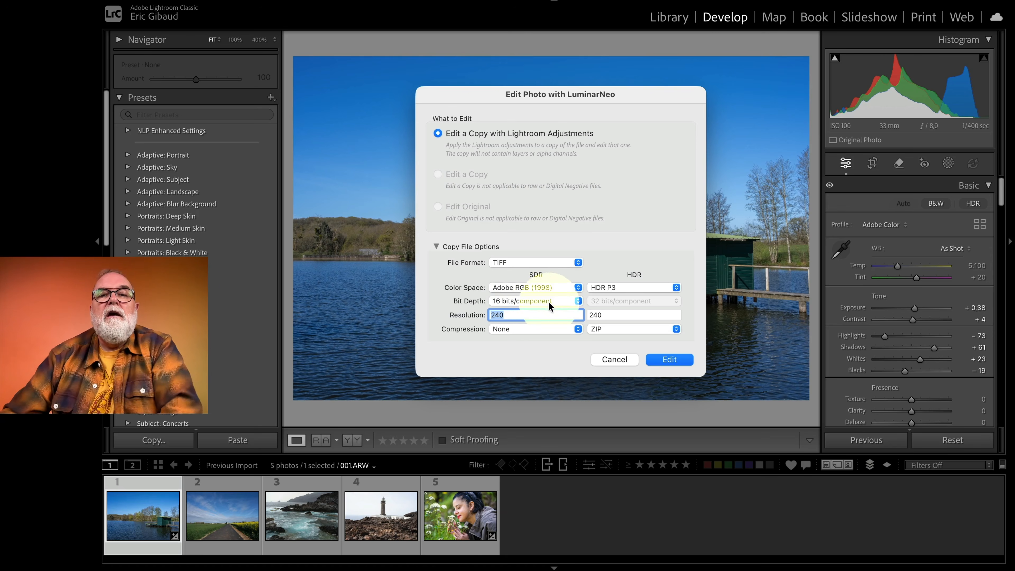
Step: Set the TIFF copy's SDR resolution to 254, keep the other copy options, and open it full screen in Luminar Neo
{"action": "left_click", "coordinate": [504, 263]}
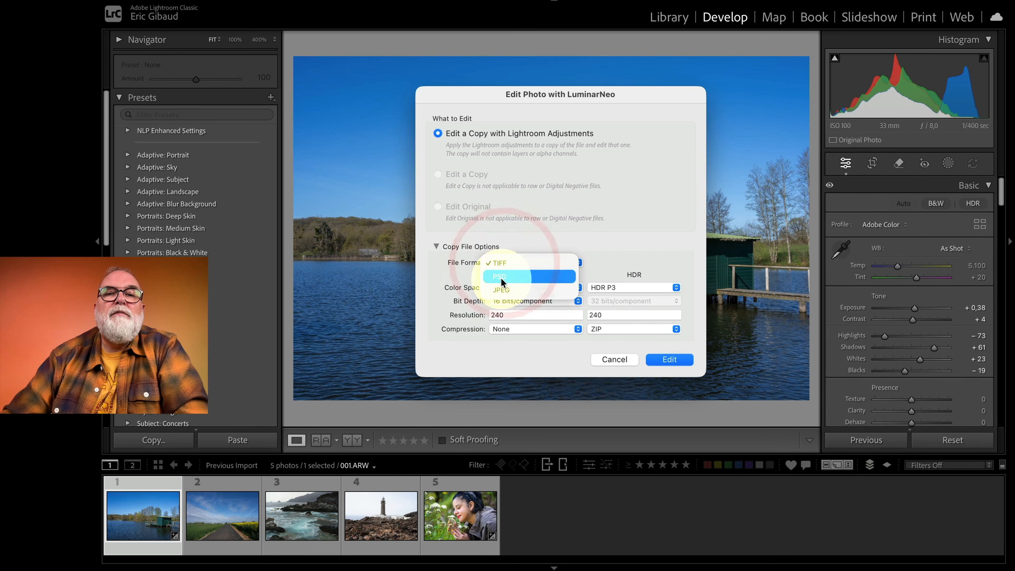
{"action": "left_click", "coordinate": [572, 228]}
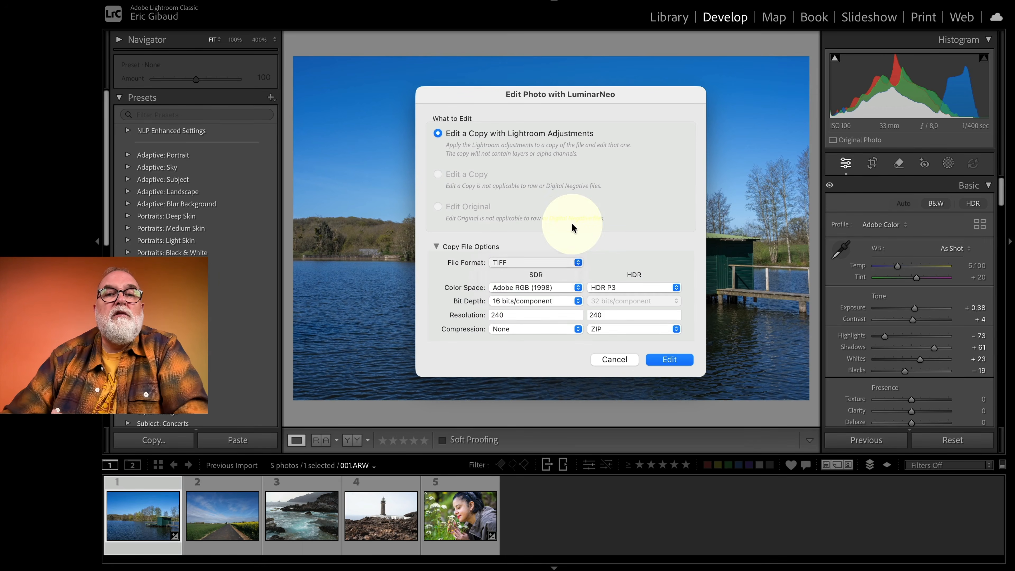
{"action": "double_click", "coordinate": [513, 315]}
{"action": "type", "text": "254"}
{"action": "left_click", "coordinate": [515, 350]}
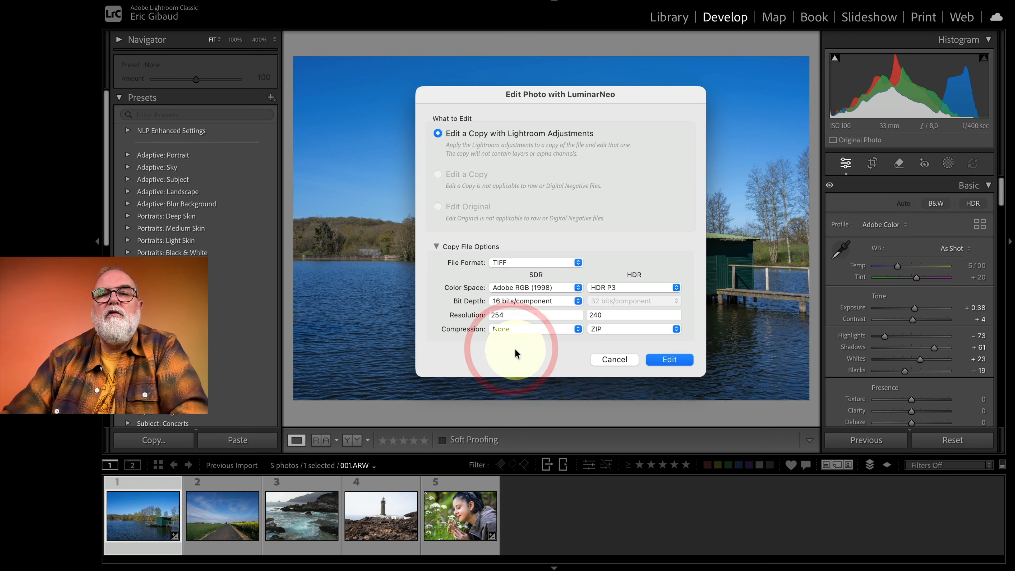
{"action": "left_click", "coordinate": [669, 359]}
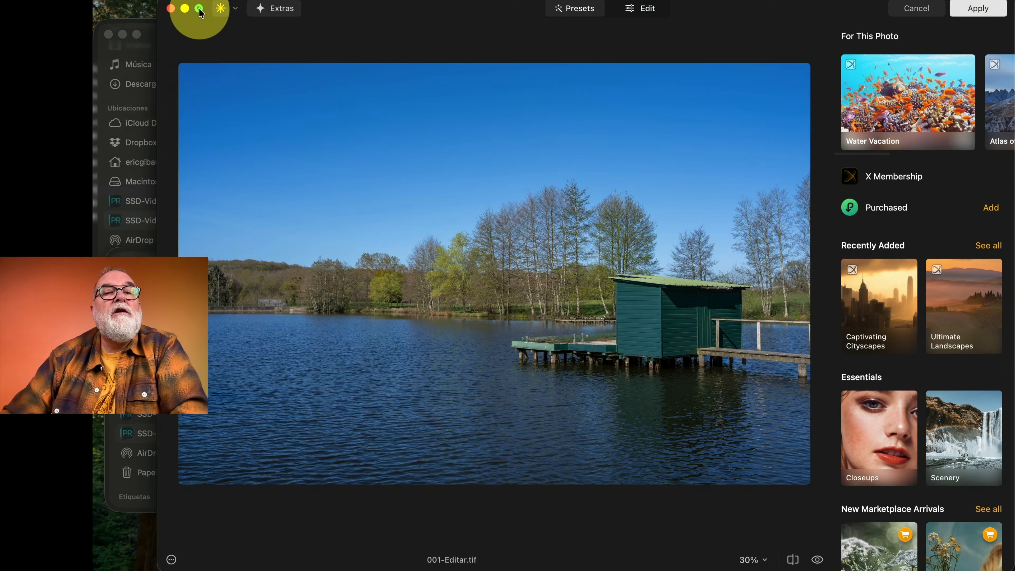
{"action": "left_click", "coordinate": [199, 9]}
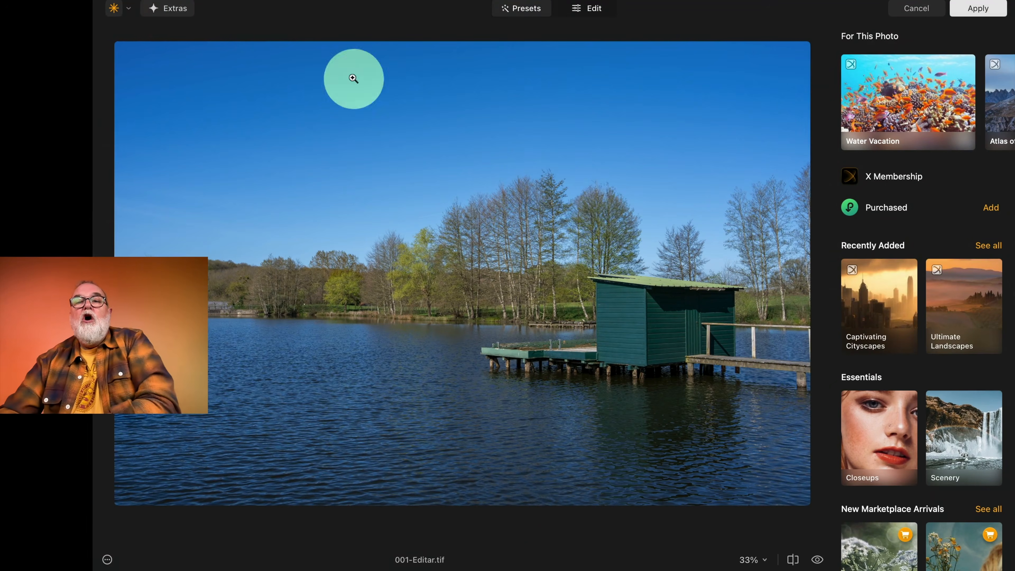
Step: Enhance the lake photo with Accent at 11 and Sky Enhancer at 10
{"action": "left_click", "coordinate": [885, 290]}
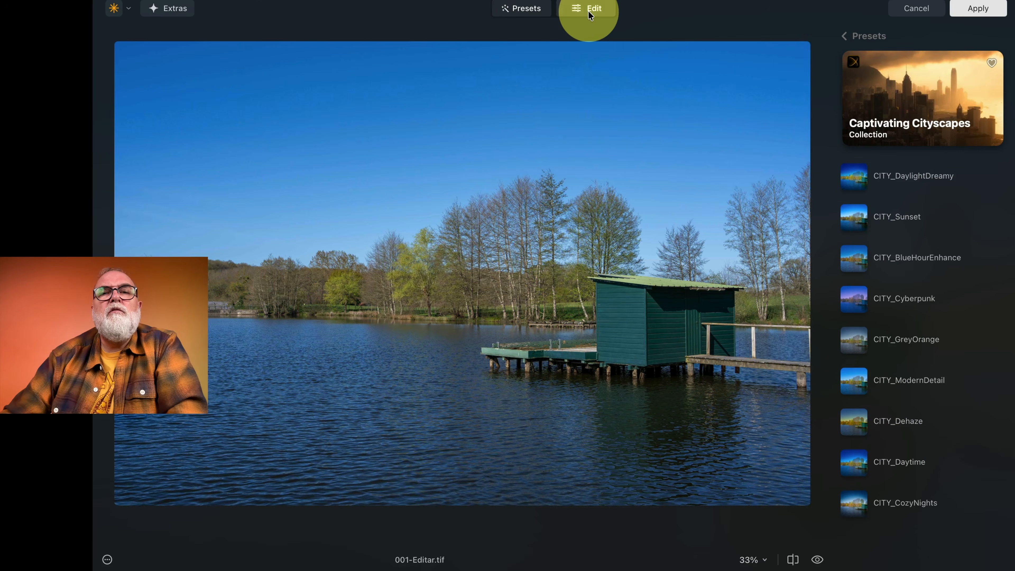
{"action": "left_click", "coordinate": [588, 12]}
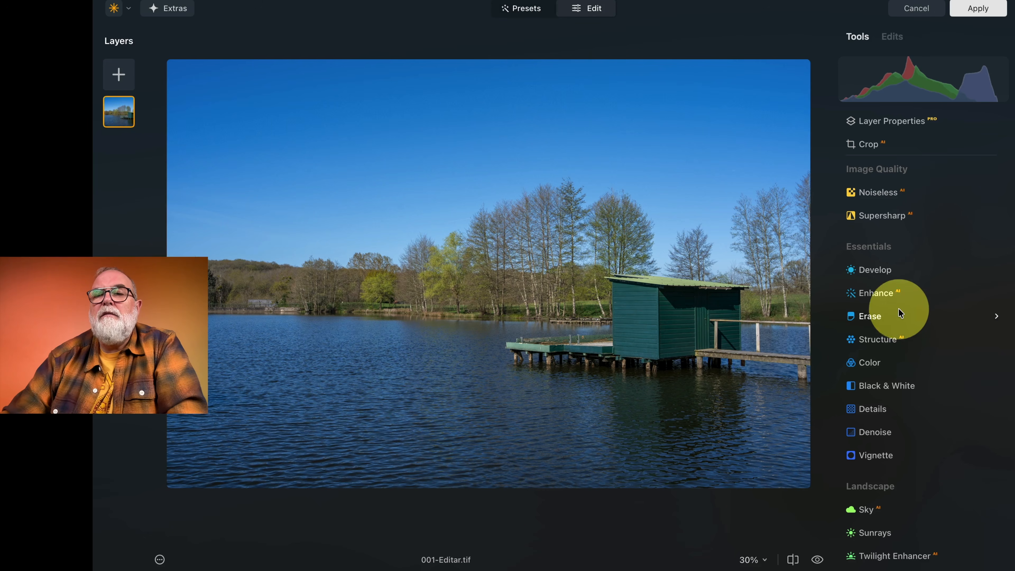
{"action": "left_click", "coordinate": [895, 292]}
{"action": "left_click_drag", "start_coordinate": [864, 376], "coordinate": [882, 404]}
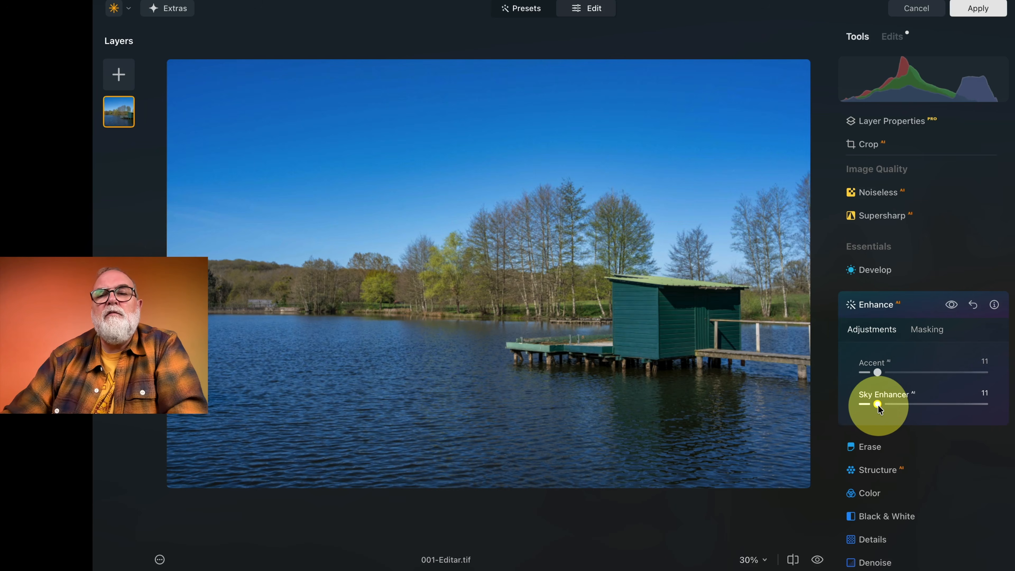
Step: Replace the lake photo's sky with Blue Sky 1 from the Blue Sky collection
{"action": "scroll", "coordinate": [924, 437], "scroll_direction": "down", "scroll_amount": 10}
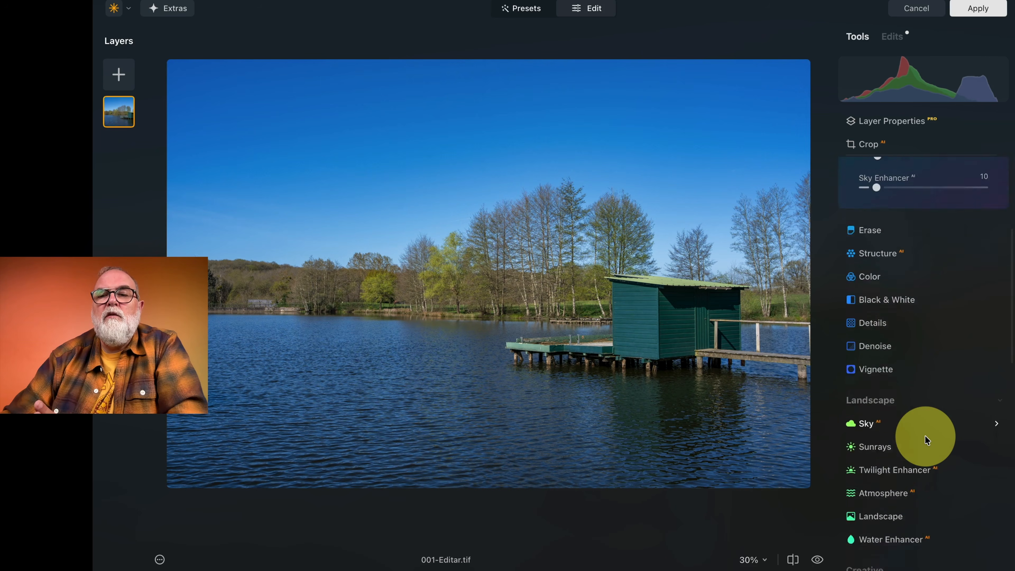
{"action": "scroll", "coordinate": [926, 440], "scroll_direction": "down", "scroll_amount": 3}
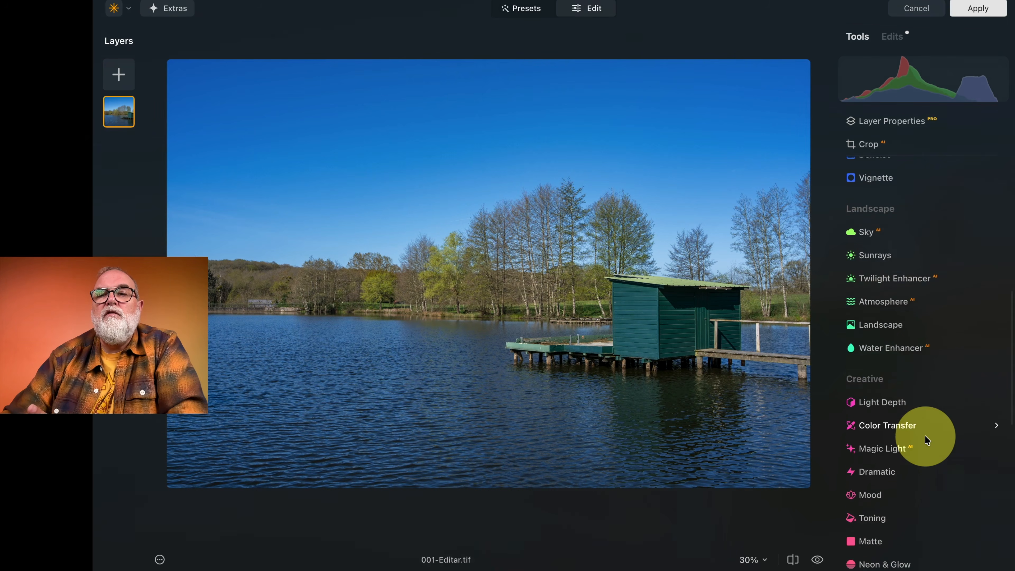
{"action": "left_click", "coordinate": [871, 227]}
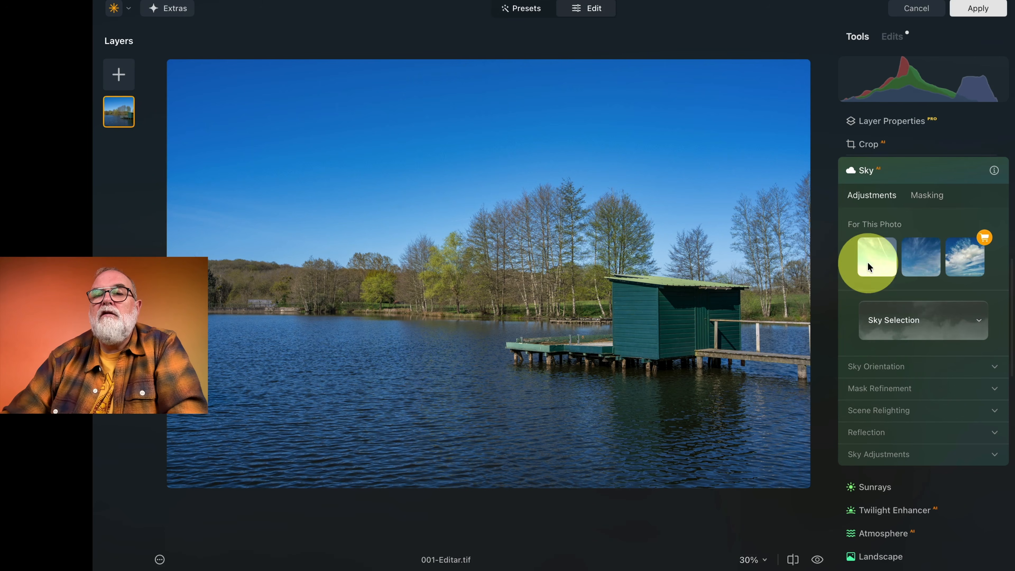
{"action": "left_click", "coordinate": [903, 322]}
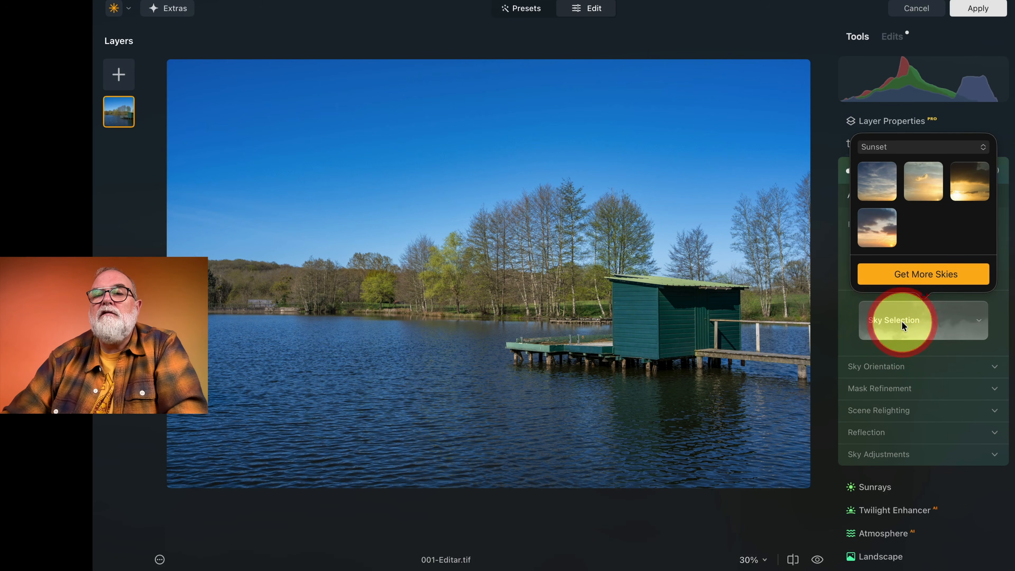
{"action": "left_click", "coordinate": [890, 147]}
{"action": "left_click", "coordinate": [900, 198]}
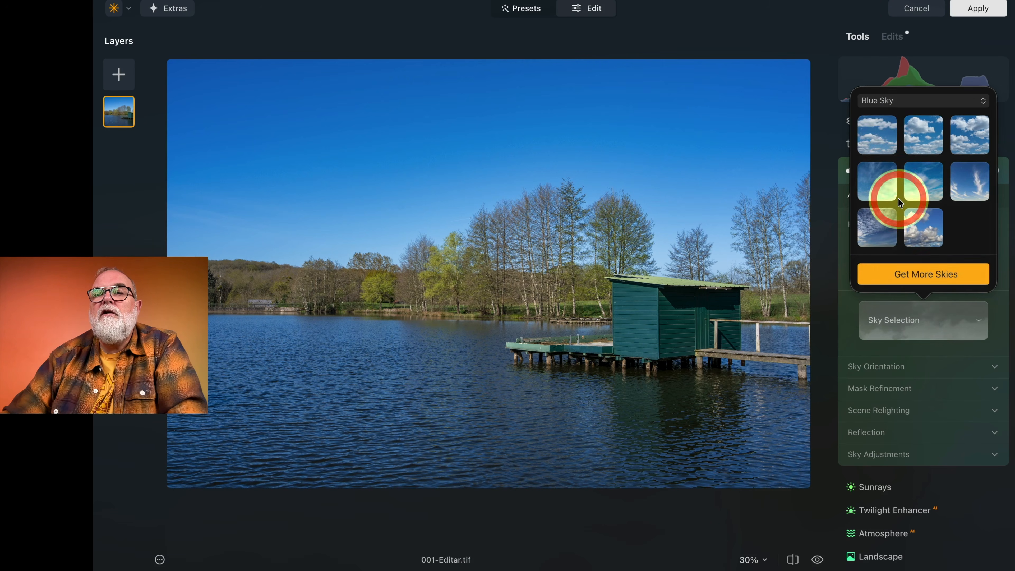
{"action": "left_click", "coordinate": [878, 134]}
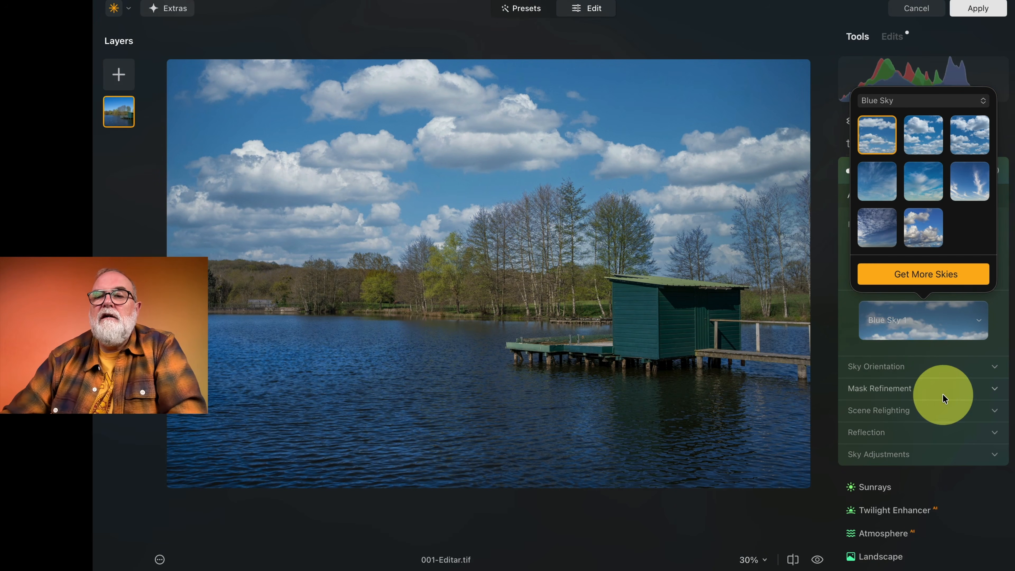
Step: Orient the replacement sky with a horizon position of 2 and a horizontal position of 4
{"action": "left_click", "coordinate": [882, 367]}
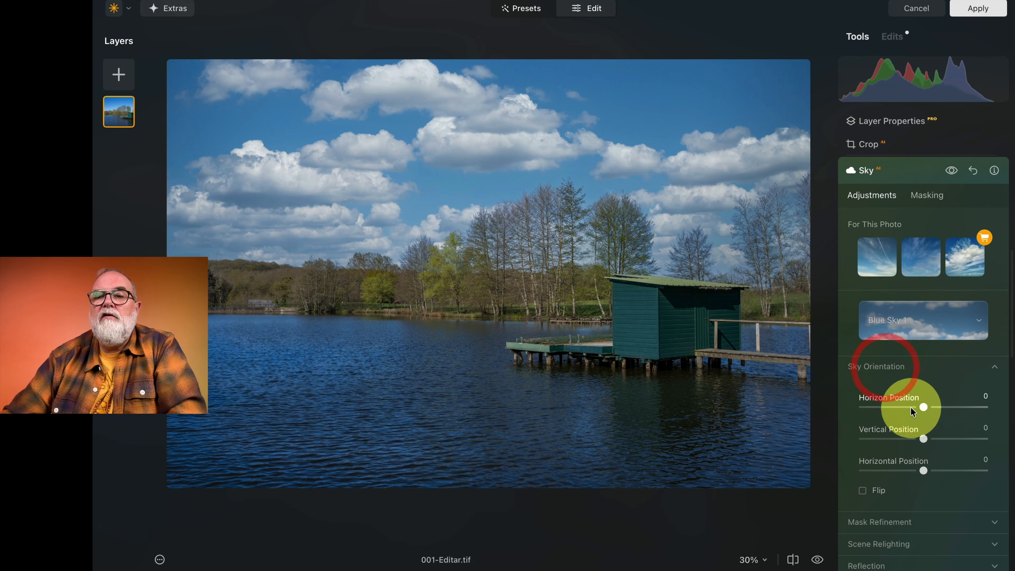
{"action": "mouse_move", "coordinate": [923, 407]}
{"action": "left_mouse_down"}
{"action": "mouse_move", "coordinate": [933, 407]}
{"action": "mouse_move", "coordinate": [925, 407]}
{"action": "left_mouse_up"}
{"action": "left_click_drag", "start_coordinate": [923, 471], "coordinate": [927, 472]}
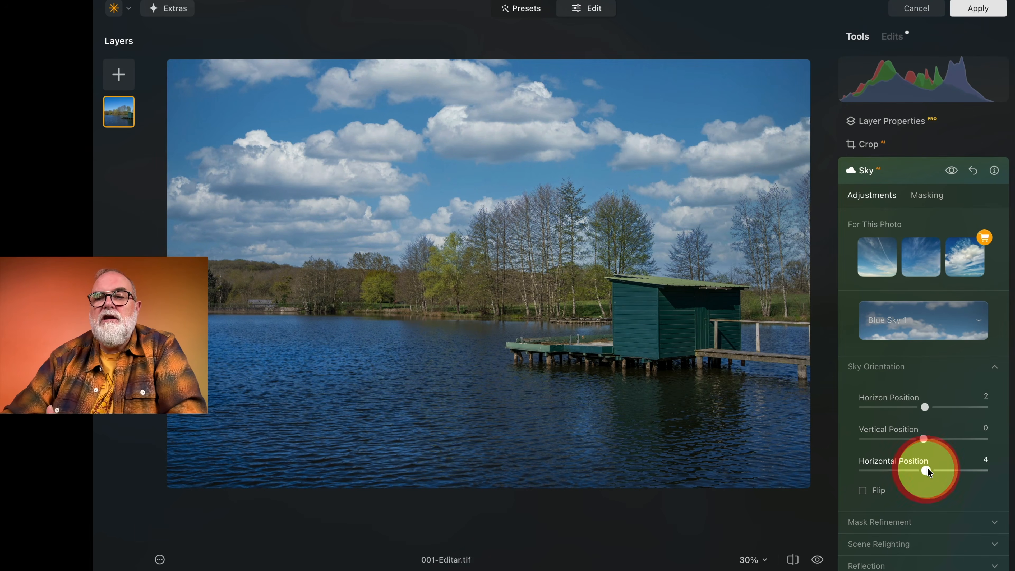
Step: Try a Defocus of 20 on the replacement sky and return it to 0
{"action": "scroll", "coordinate": [927, 471], "scroll_direction": "down", "scroll_amount": 3}
{"action": "scroll", "coordinate": [926, 470], "scroll_direction": "down", "scroll_amount": 2}
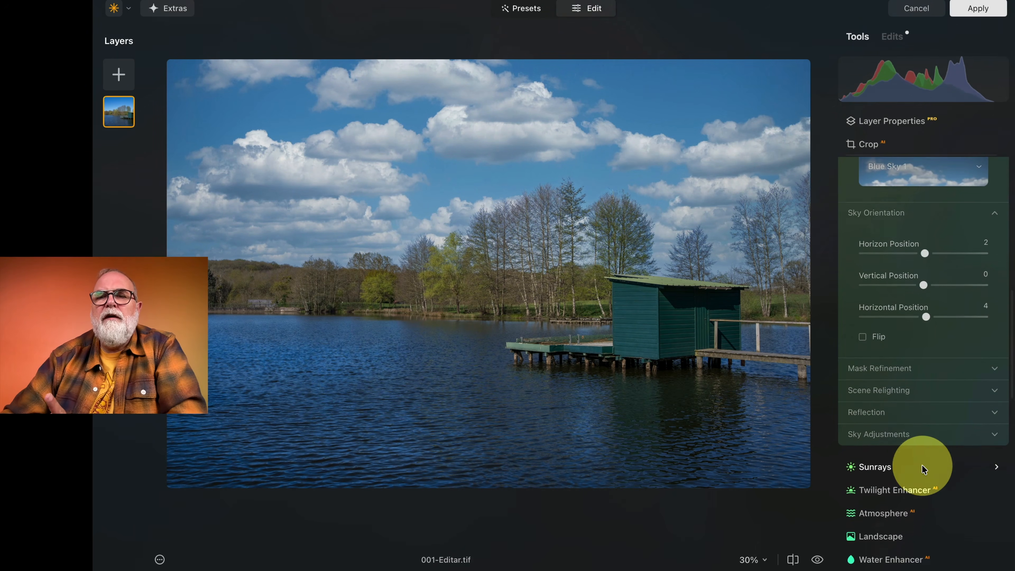
{"action": "left_click", "coordinate": [883, 436]}
{"action": "scroll", "coordinate": [883, 436], "scroll_direction": "down", "scroll_amount": 2}
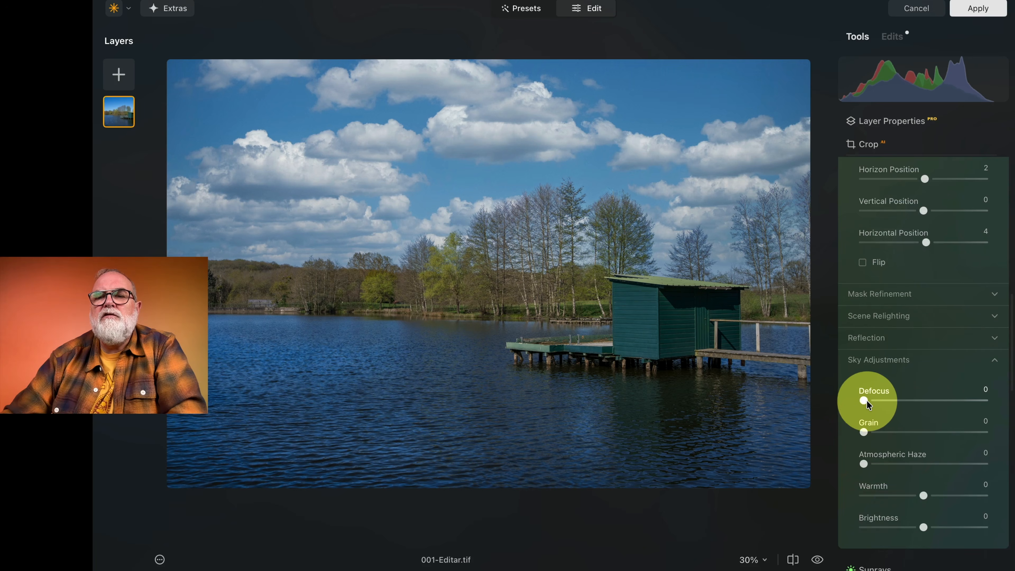
{"action": "left_click_drag", "start_coordinate": [864, 400], "coordinate": [887, 400]}
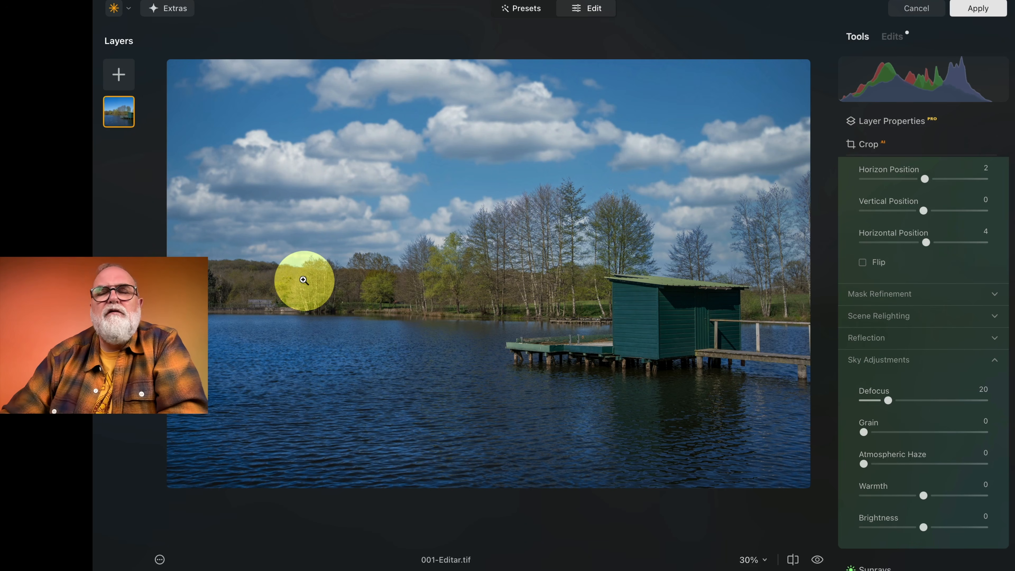
{"action": "left_click_drag", "start_coordinate": [887, 401], "coordinate": [864, 406]}
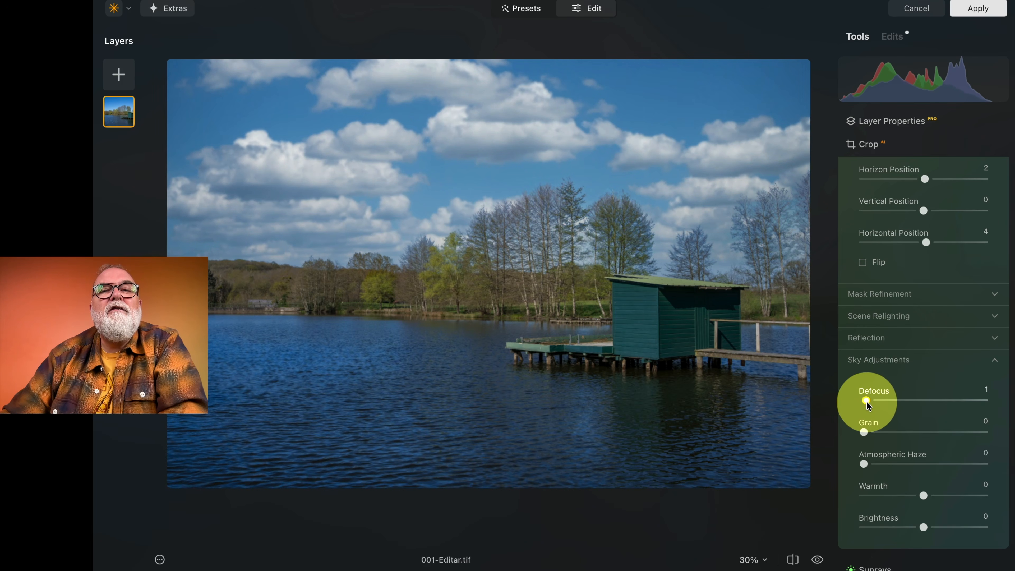
{"action": "left_click", "coordinate": [865, 402]}
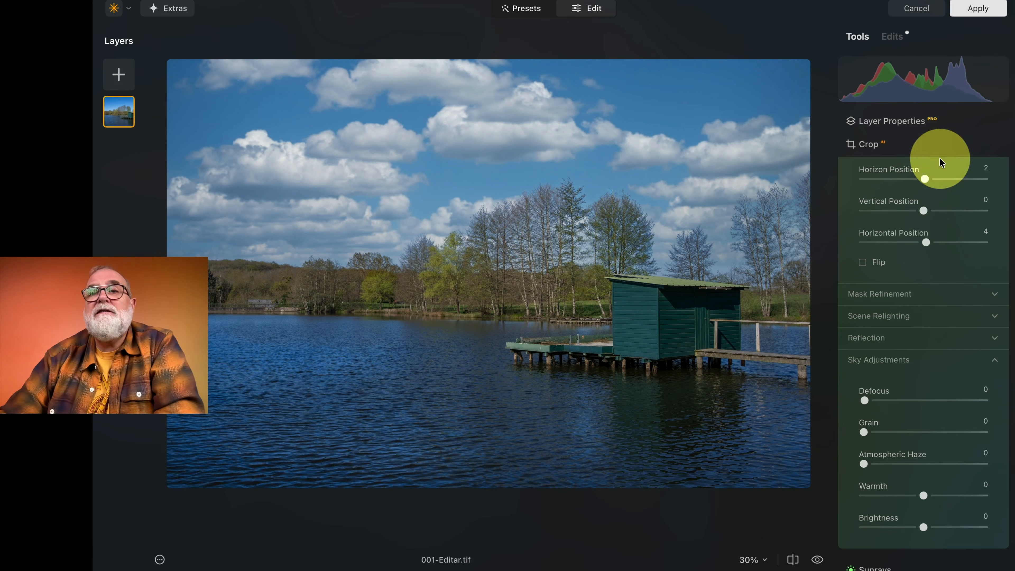
Step: Apply the edits to return to Lightroom Classic and compare the edited lake photo with its original
{"action": "left_click", "coordinate": [988, 12]}
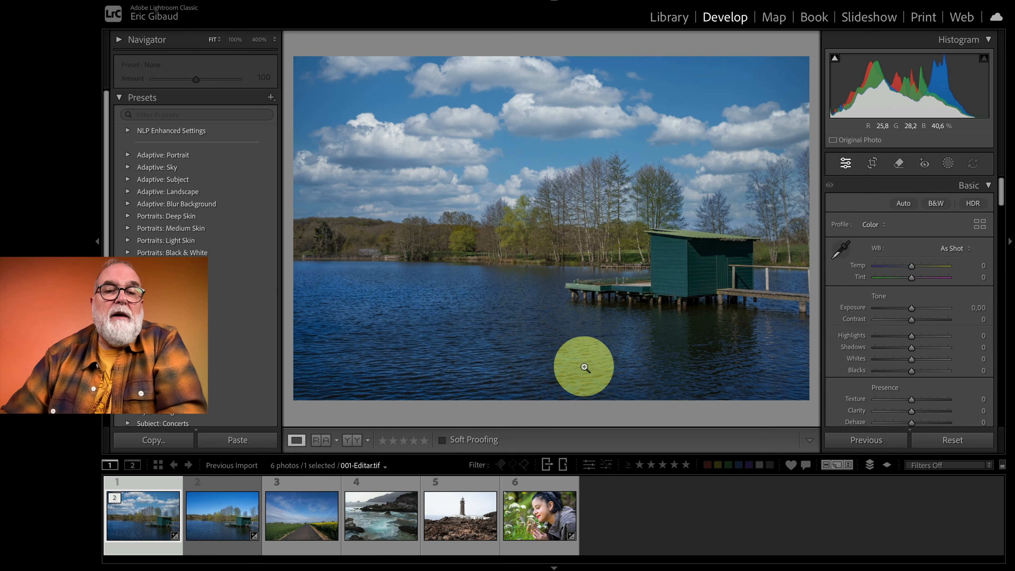
{"action": "left_click", "coordinate": [221, 516]}
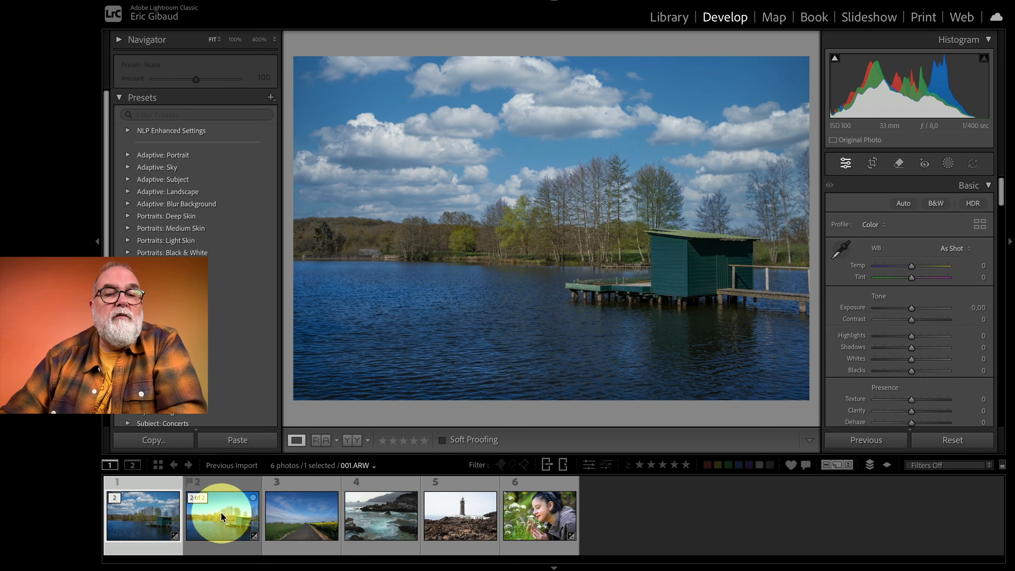
{"action": "left_click", "coordinate": [220, 517]}
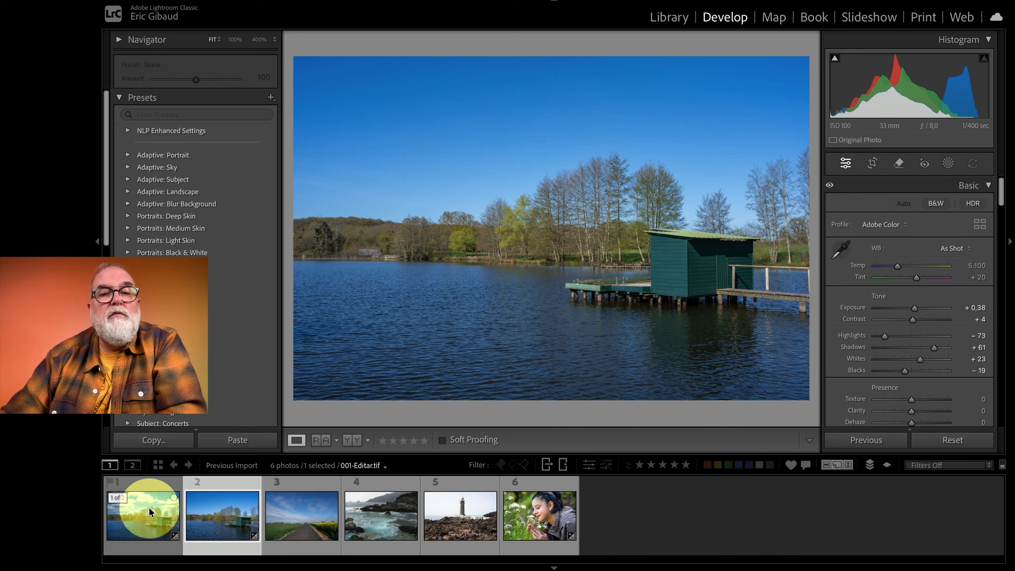
{"action": "left_click", "coordinate": [149, 511]}
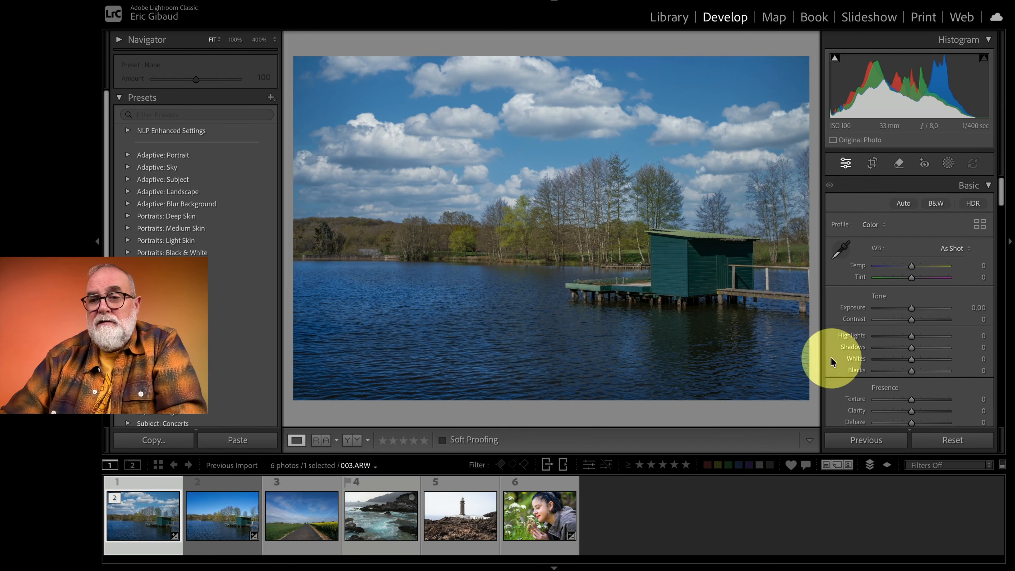
Step: Try raising the Shadows of the edited lake photo and reset them
{"action": "left_click_drag", "start_coordinate": [910, 347], "coordinate": [921, 347]}
{"action": "double_click", "coordinate": [920, 346]}
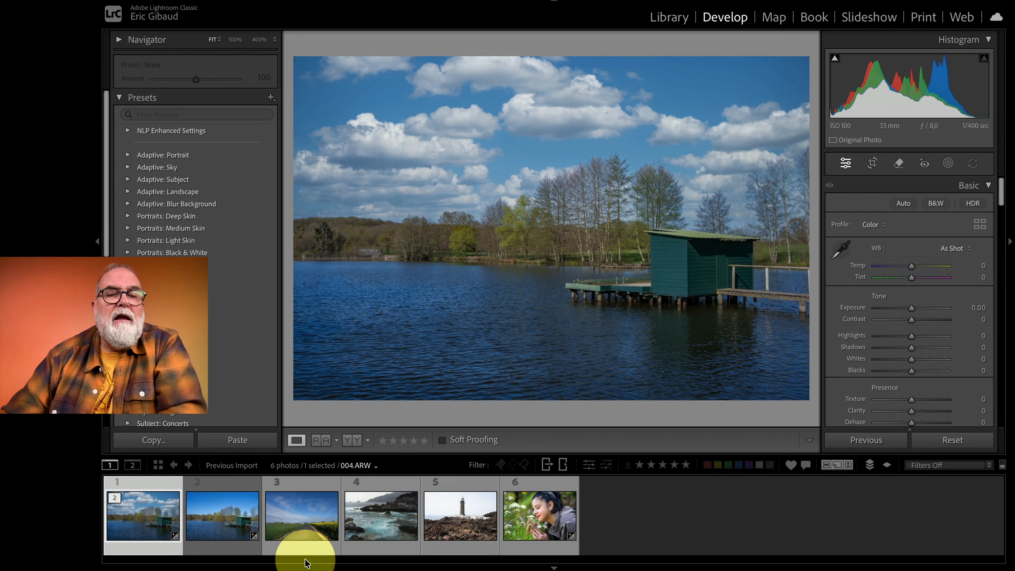
Step: Apply automatic tone settings to the rocky coast photo 003.ARW
{"action": "left_click", "coordinate": [320, 509]}
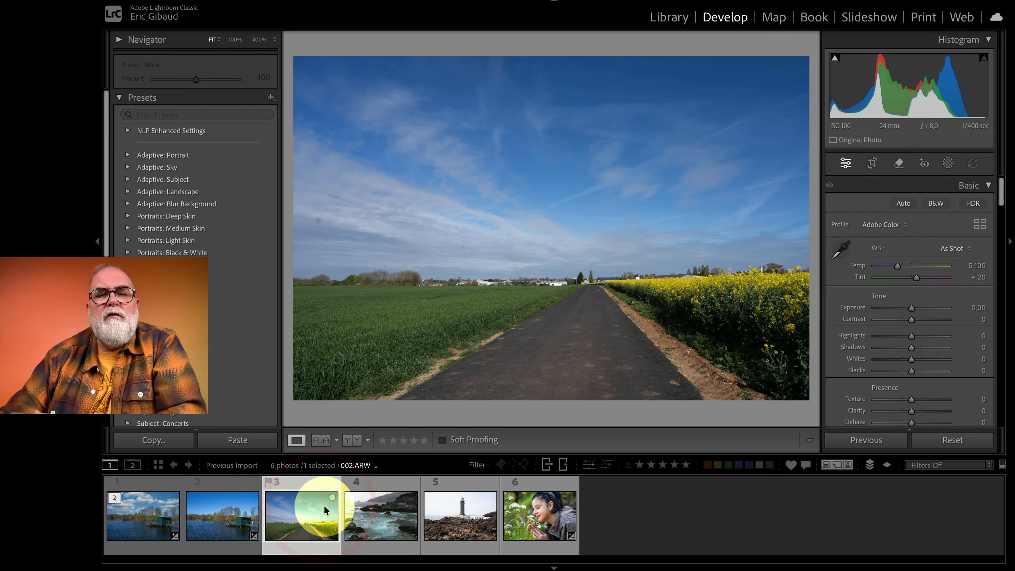
{"action": "left_click", "coordinate": [391, 516]}
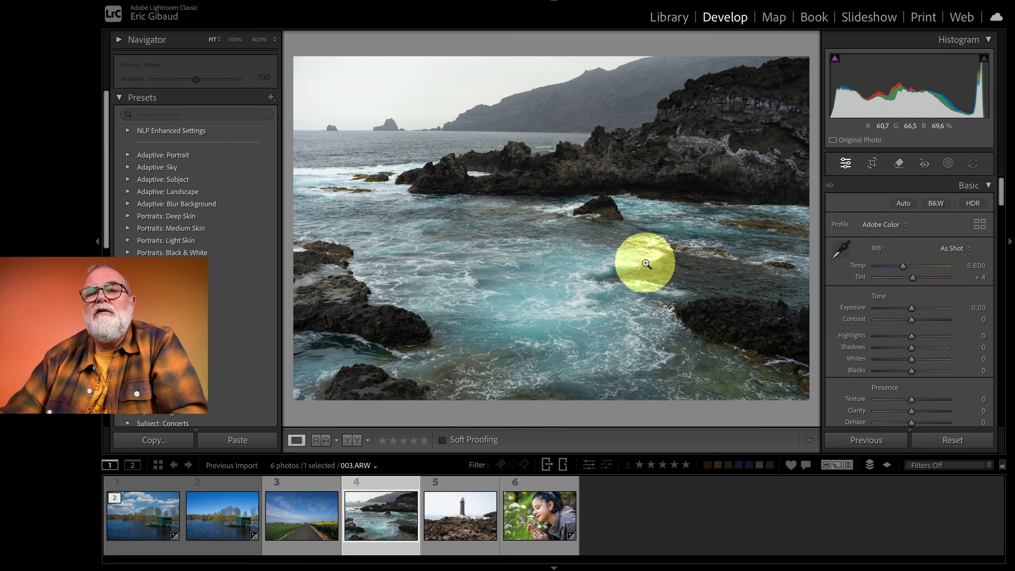
{"action": "key", "text": "ctrl+u"}
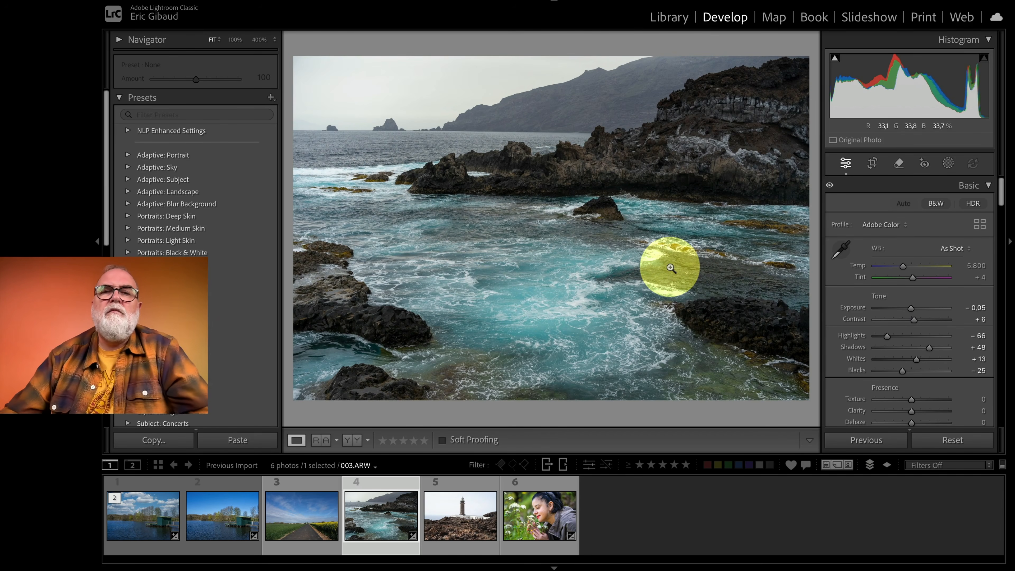
{"action": "scroll", "coordinate": [930, 338], "scroll_direction": "down", "scroll_amount": 1}
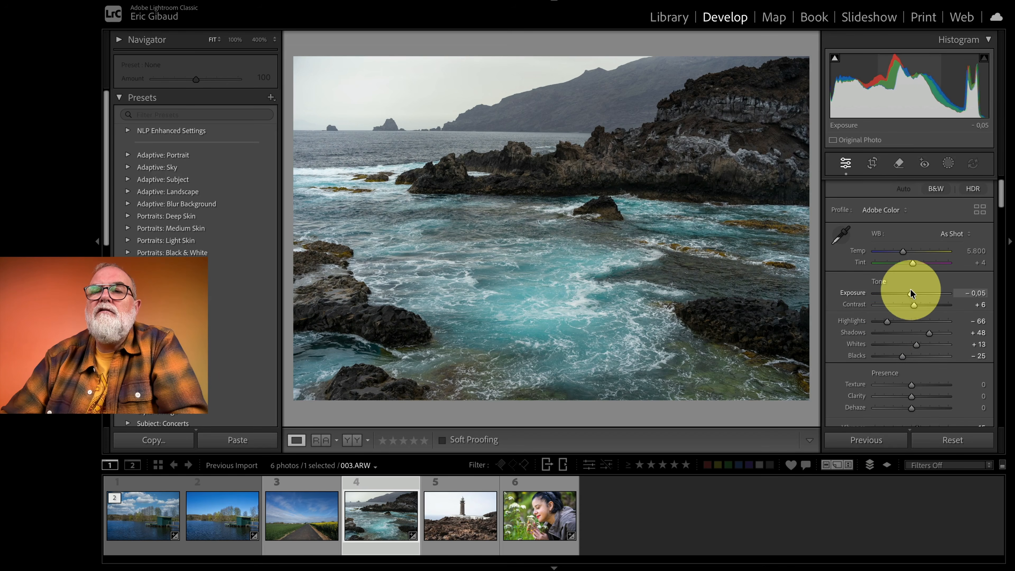
Step: Open a TIFF copy of the rocky coast photo with Lightroom adjustments in Luminar Neo and preview the Scenery preset collection
{"action": "left_click_drag", "start_coordinate": [911, 291], "coordinate": [911, 292]}
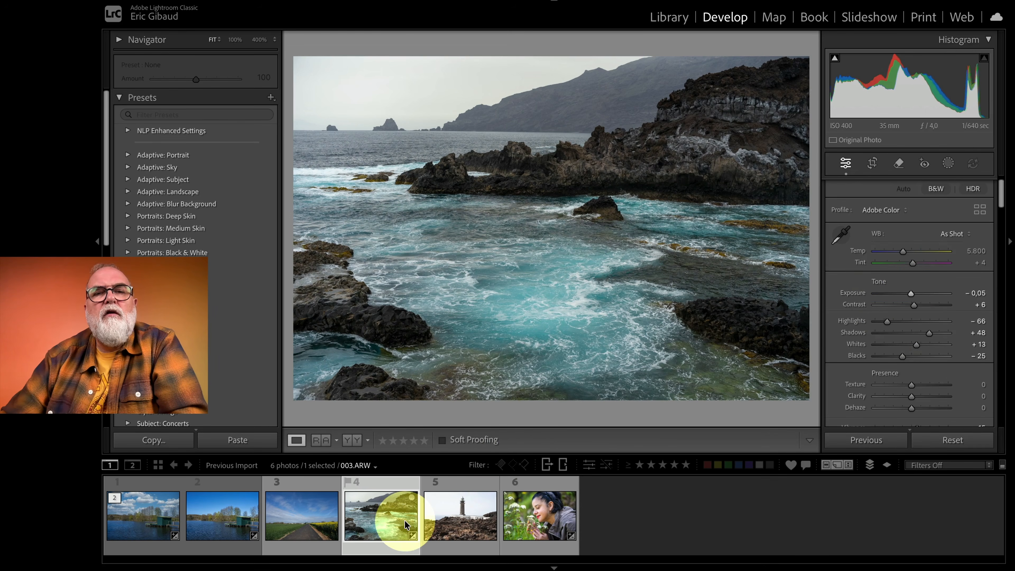
{"action": "right_click", "coordinate": [377, 497]}
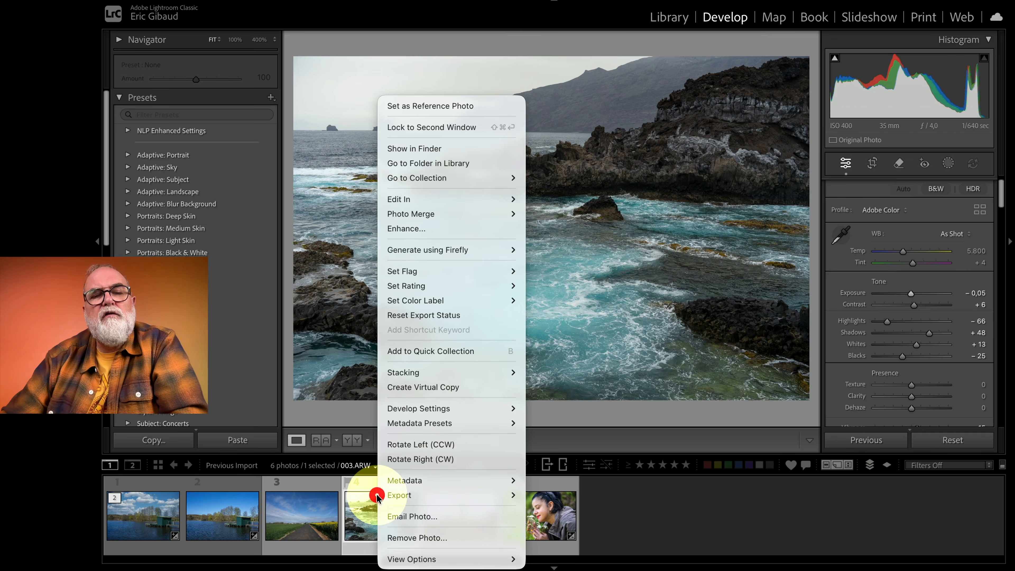
{"action": "mouse_move", "coordinate": [516, 197]}
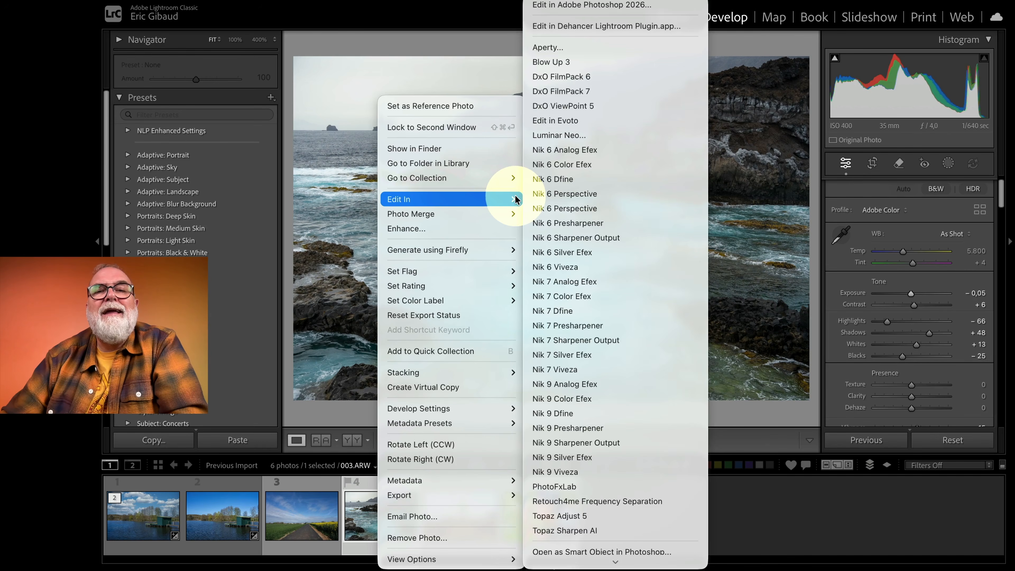
{"action": "left_click", "coordinate": [576, 136]}
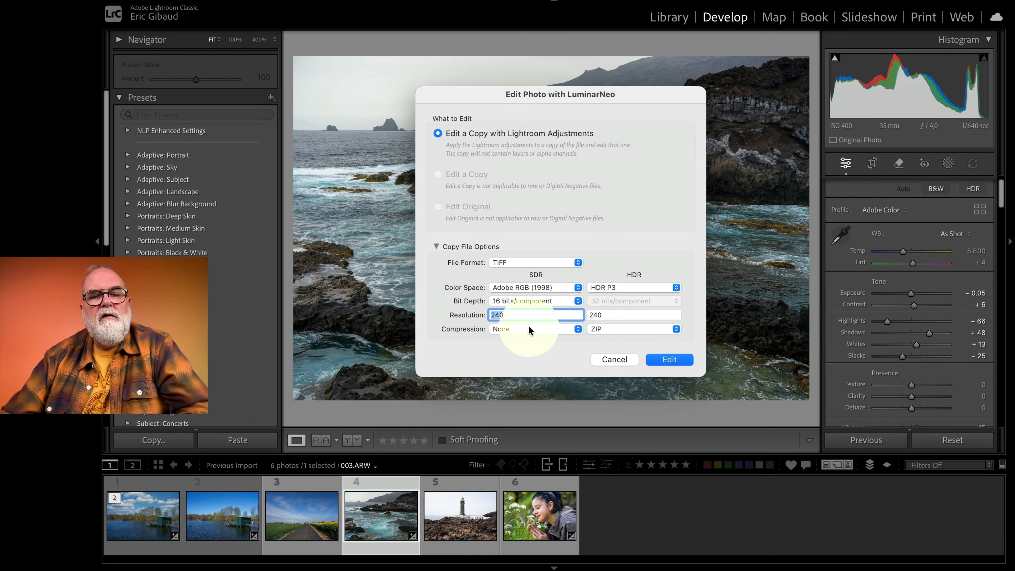
{"action": "left_click", "coordinate": [675, 359]}
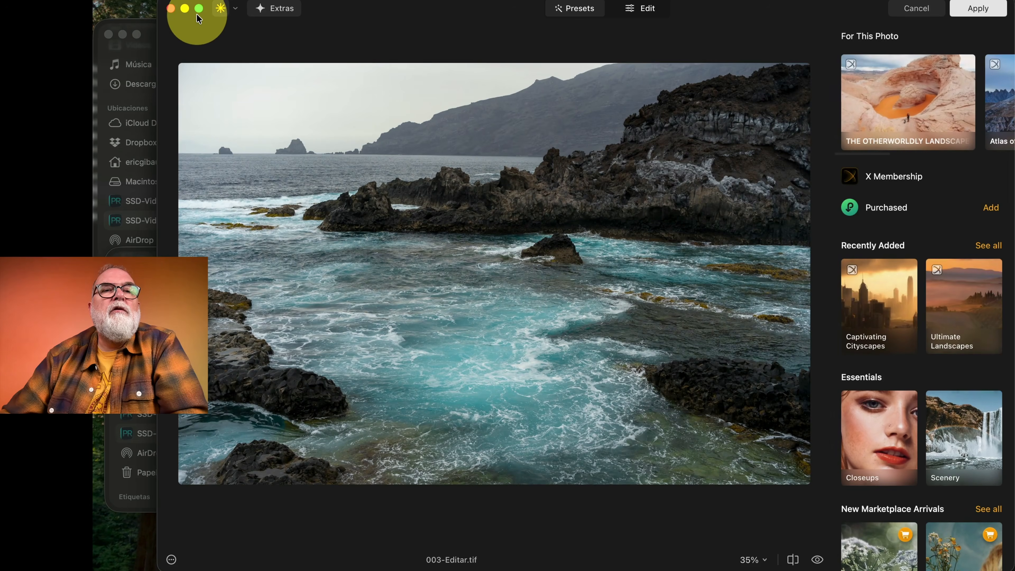
{"action": "left_click", "coordinate": [197, 11]}
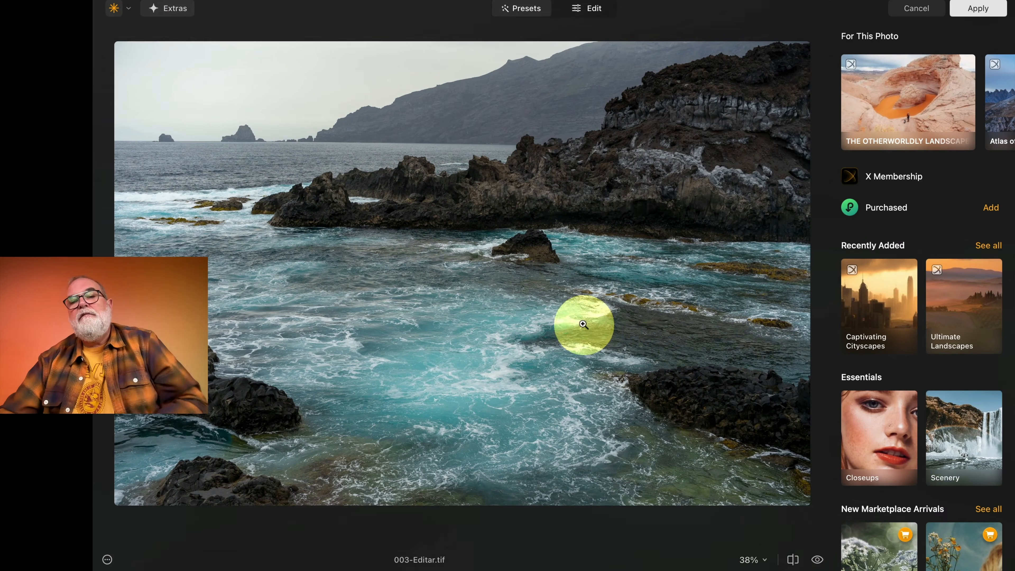
{"action": "left_click", "coordinate": [958, 437]}
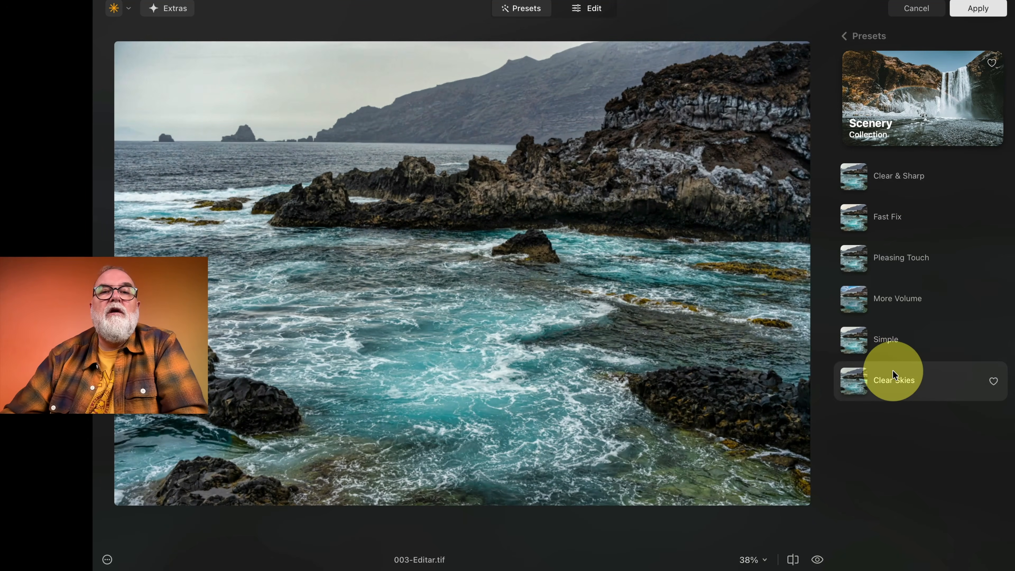
Step: Enhance the coast photo's water with Water Enhancer at Amount 27, Brightness 20 and Contrast 36
{"action": "left_click", "coordinate": [597, 12]}
{"action": "left_click", "coordinate": [925, 331]}
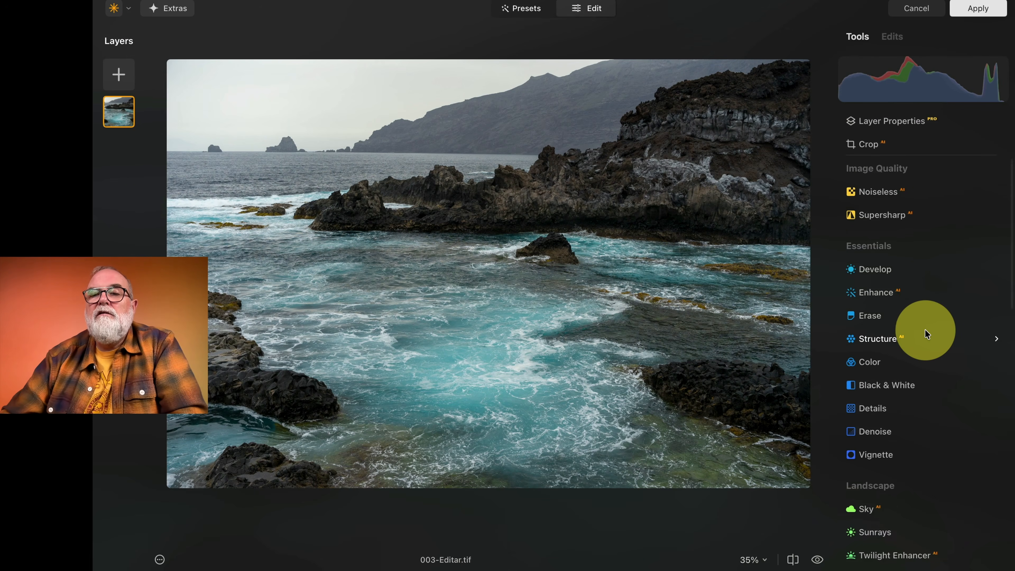
{"action": "scroll", "coordinate": [926, 334], "scroll_direction": "down", "scroll_amount": 10}
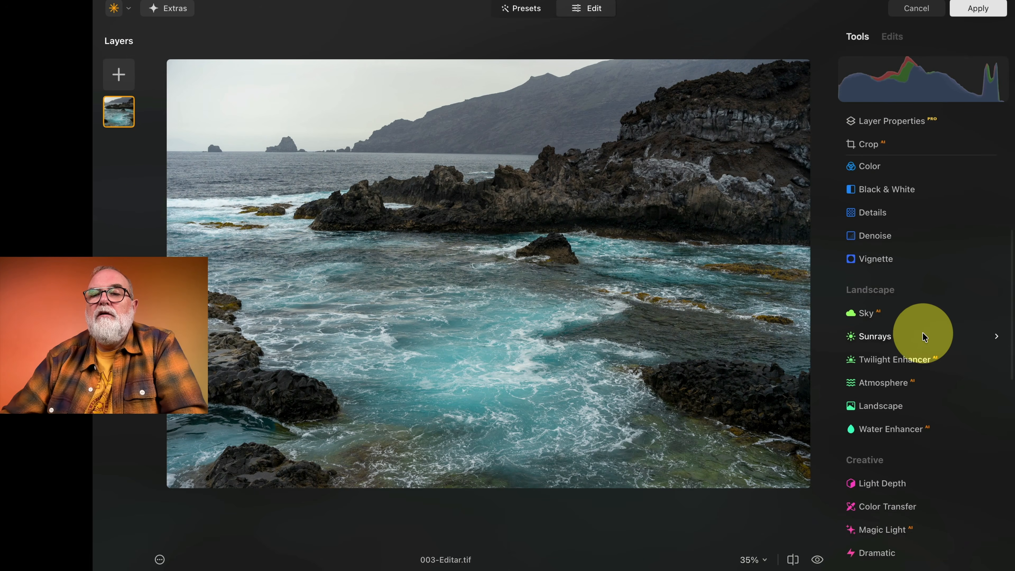
{"action": "left_click", "coordinate": [893, 435]}
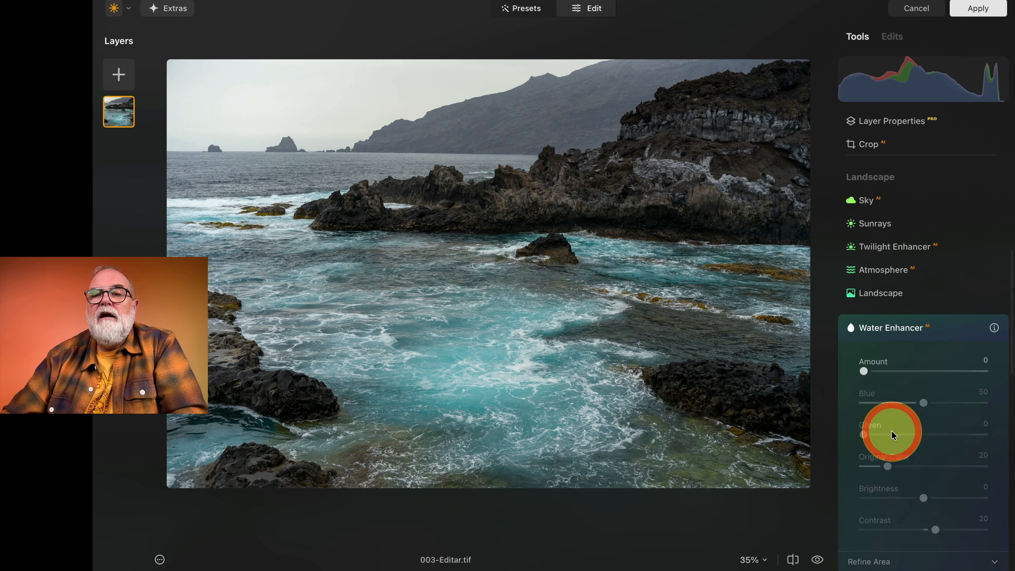
{"action": "left_click_drag", "start_coordinate": [868, 372], "coordinate": [896, 375]}
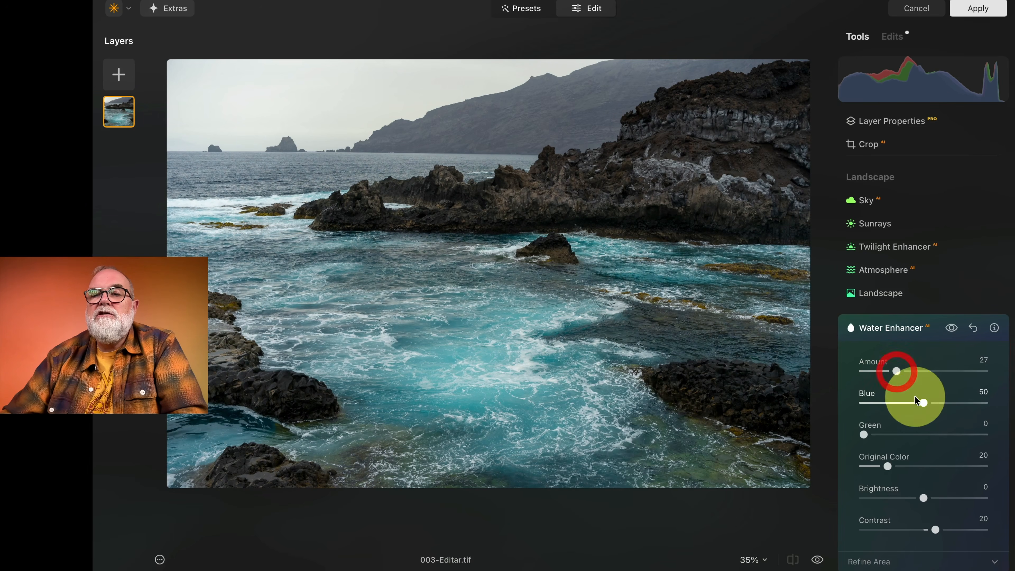
{"action": "left_click_drag", "start_coordinate": [923, 498], "coordinate": [935, 498]}
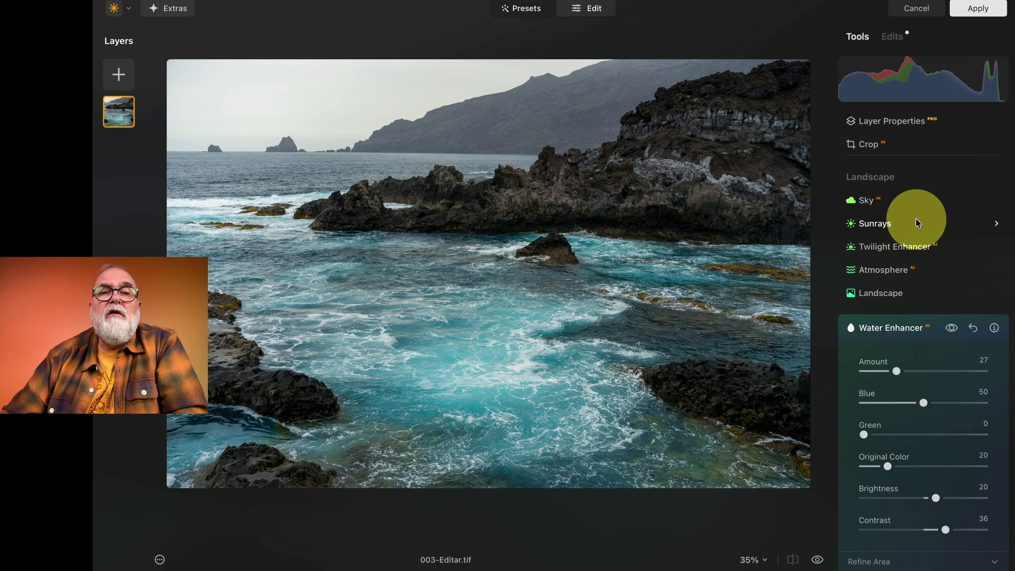
Step: Replace the coast photo's overcast sky with Sunset Clouds 3 from the Sunset Clouds category
{"action": "mouse_move", "coordinate": [460, 127]}
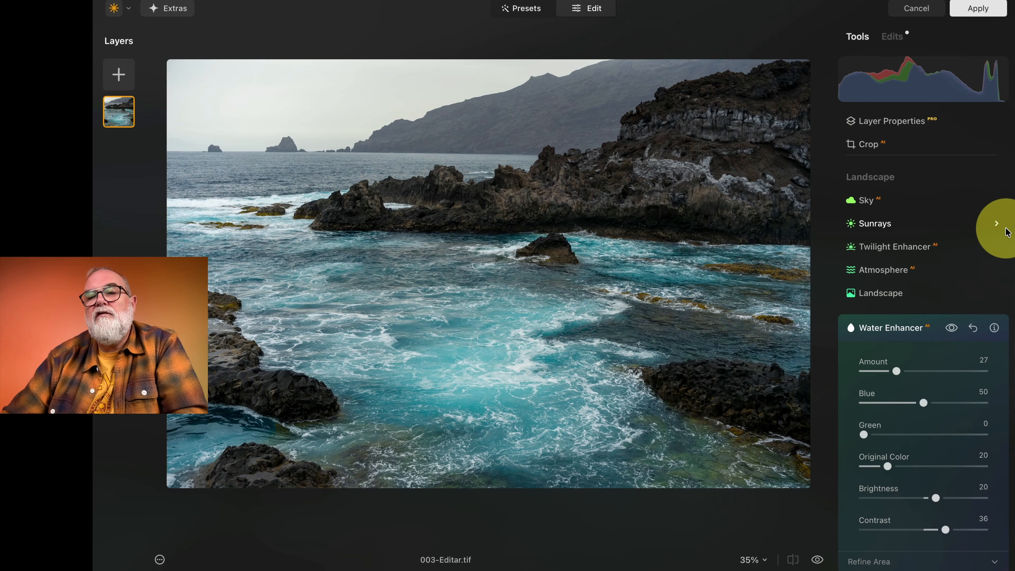
{"action": "scroll", "coordinate": [971, 258], "scroll_direction": "up", "scroll_amount": 3}
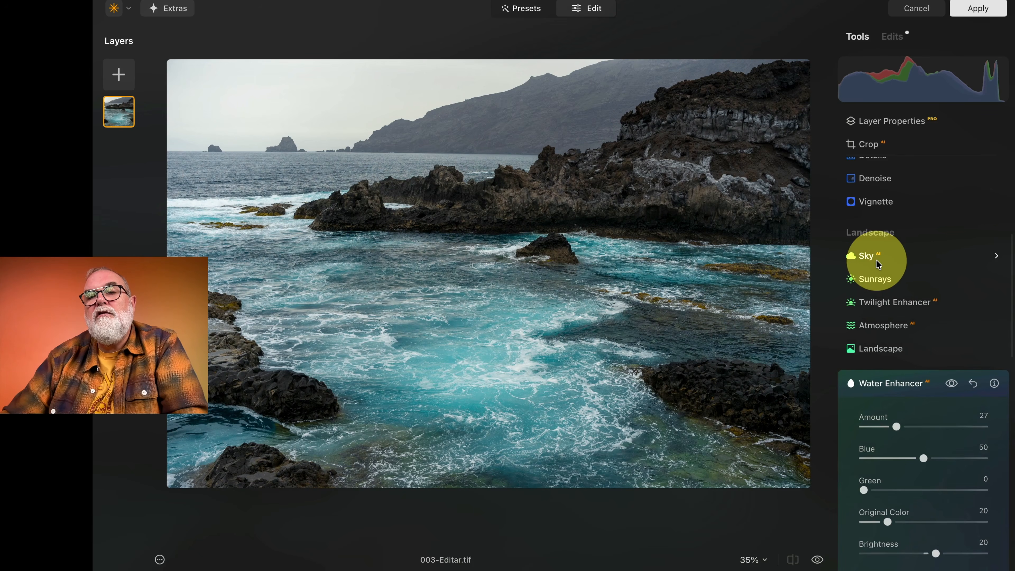
{"action": "left_click", "coordinate": [876, 263]}
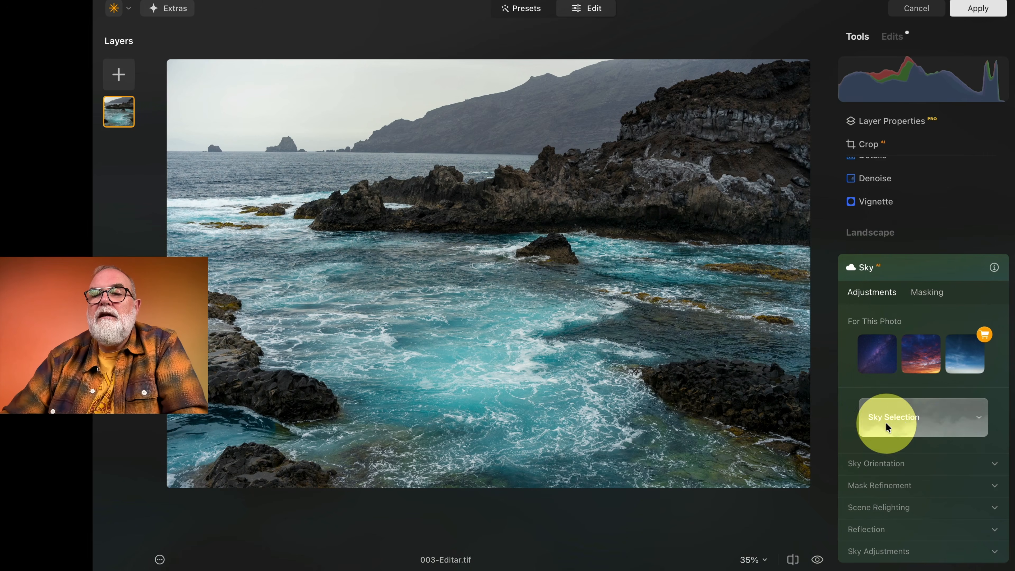
{"action": "left_click", "coordinate": [902, 422]}
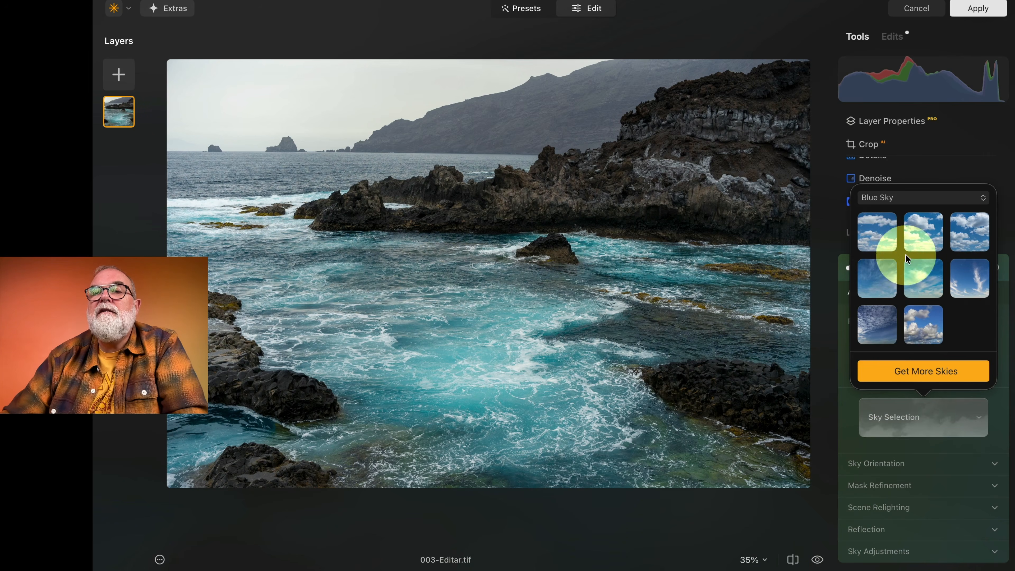
{"action": "left_click", "coordinate": [903, 199]}
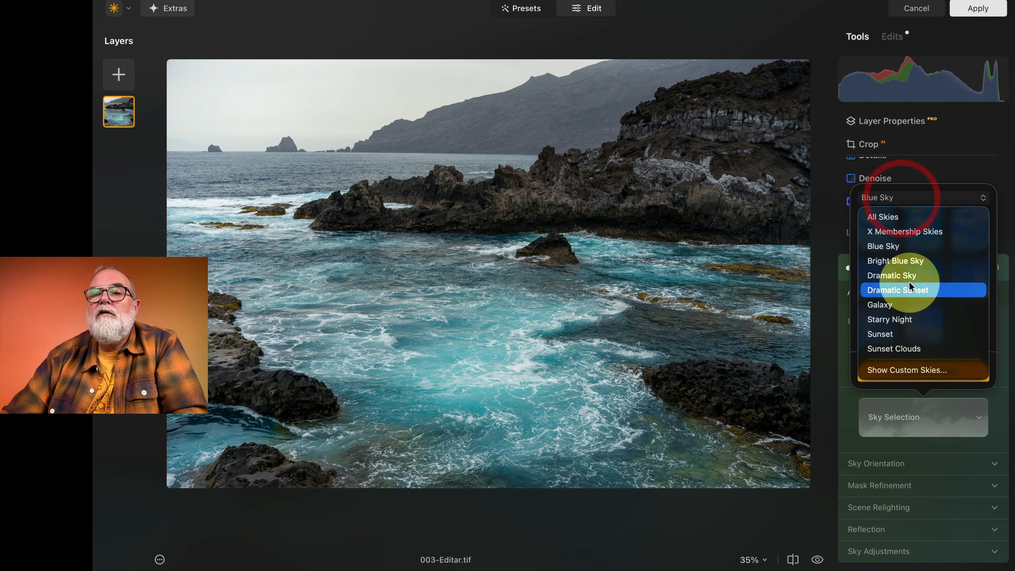
{"action": "left_click", "coordinate": [904, 349]}
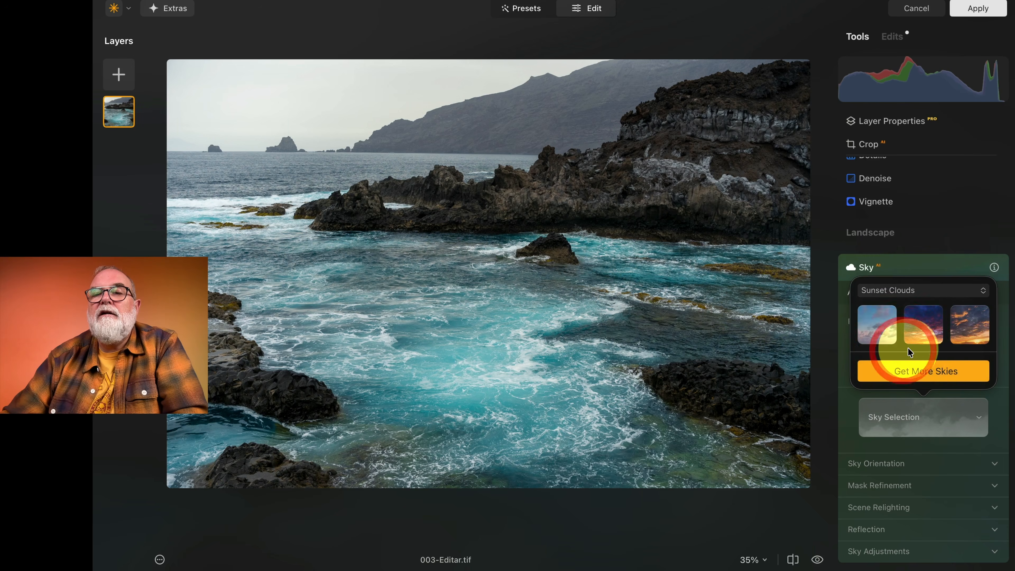
{"action": "left_click", "coordinate": [969, 330]}
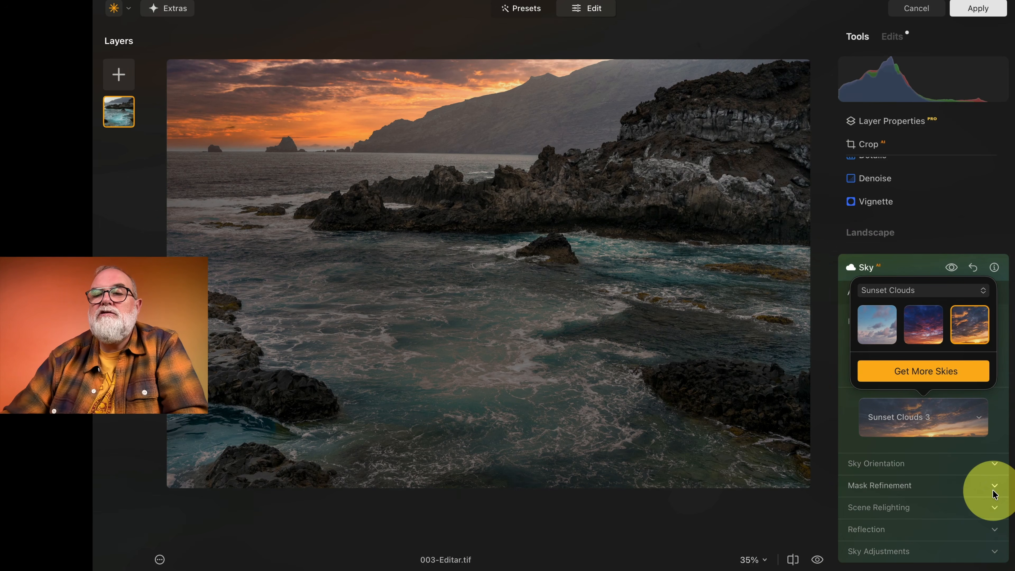
Step: Set the replacement sky's Horizon Position to -1
{"action": "scroll", "coordinate": [994, 494], "scroll_direction": "down", "scroll_amount": 3}
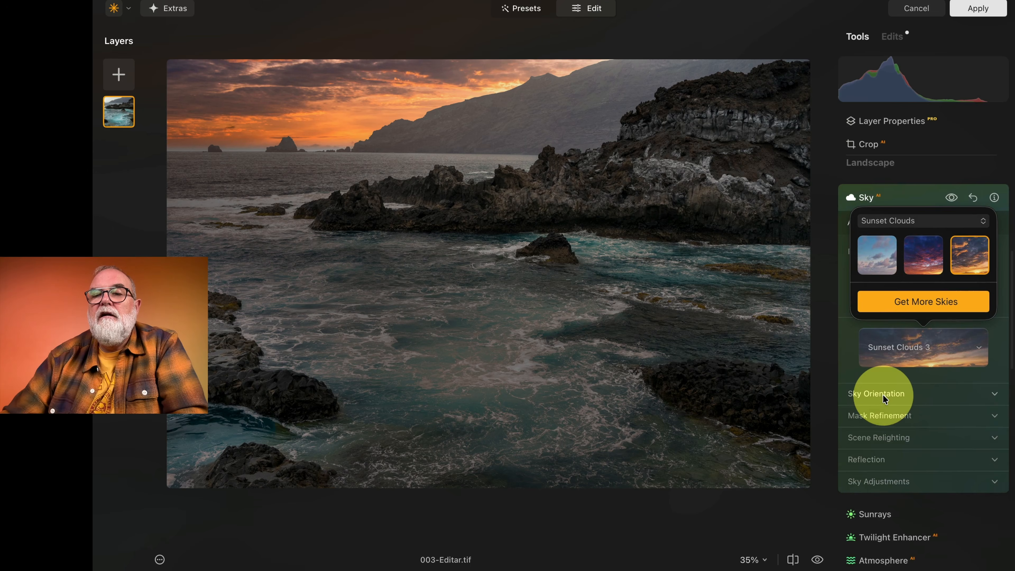
{"action": "left_click", "coordinate": [884, 396]}
{"action": "left_click_drag", "start_coordinate": [924, 409], "coordinate": [923, 413]}
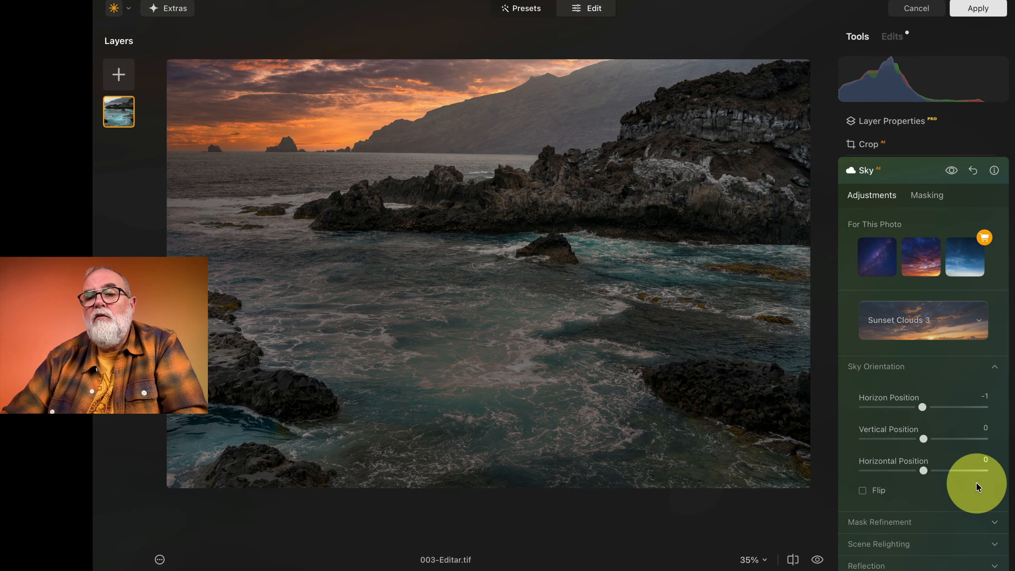
Step: Examine the replacement sky's Mask Refinement, Scene Relighting and Reflection settings
{"action": "scroll", "coordinate": [976, 483], "scroll_direction": "down", "scroll_amount": 3}
{"action": "left_click", "coordinate": [896, 465]}
{"action": "scroll", "coordinate": [895, 464], "scroll_direction": "down", "scroll_amount": 2}
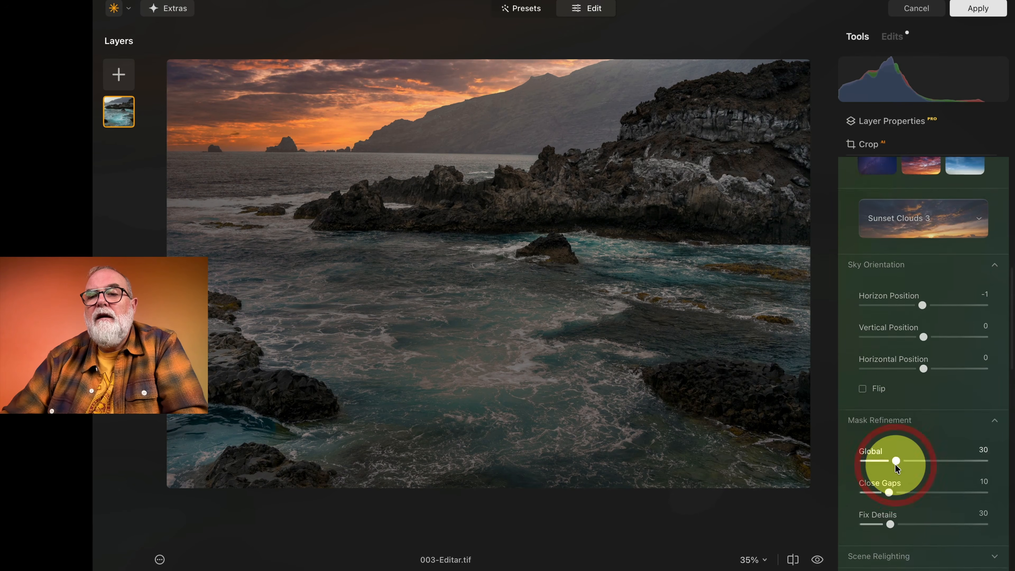
{"action": "scroll", "coordinate": [896, 468], "scroll_direction": "down", "scroll_amount": 1}
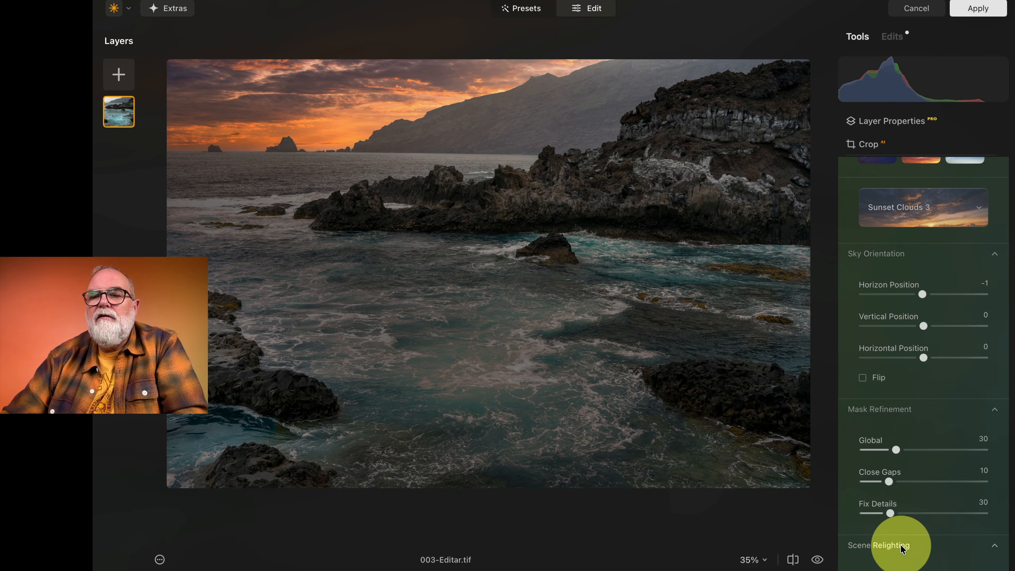
{"action": "scroll", "coordinate": [902, 548], "scroll_direction": "down", "scroll_amount": 10}
{"action": "left_click_drag", "start_coordinate": [887, 464], "coordinate": [817, 523]}
{"action": "scroll", "coordinate": [914, 483], "scroll_direction": "down", "scroll_amount": 3}
{"action": "left_click", "coordinate": [906, 477]}
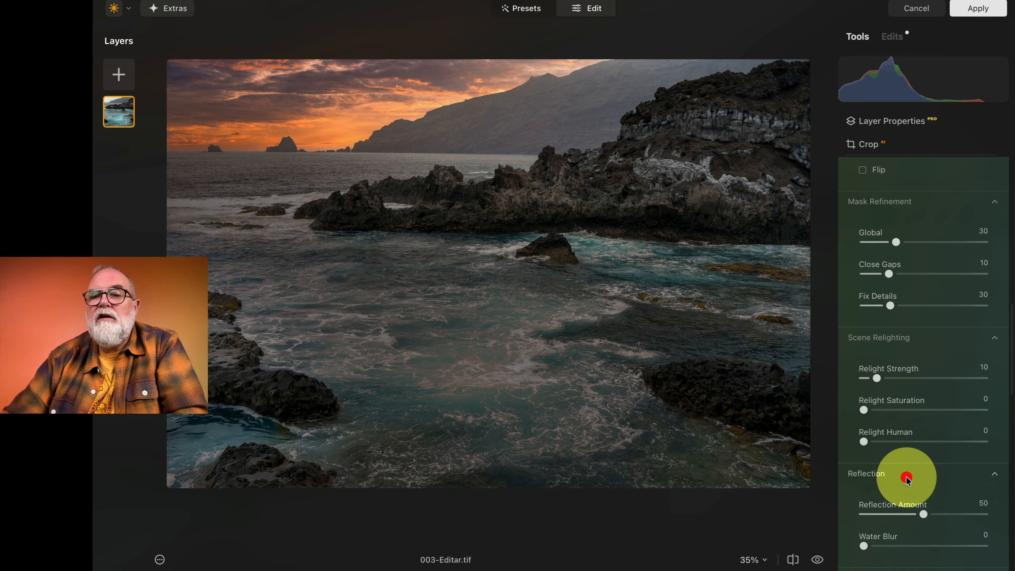
Step: Set the replacement sky's Defocus to 9 and raise its Brightness slightly
{"action": "scroll", "coordinate": [906, 478], "scroll_direction": "down", "scroll_amount": 5}
{"action": "left_click", "coordinate": [894, 440]}
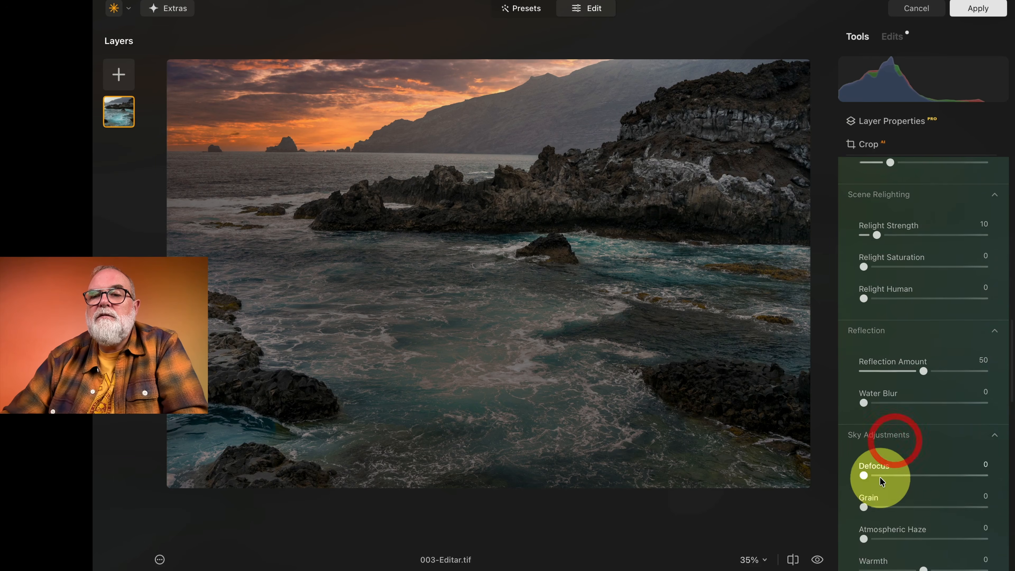
{"action": "left_click_drag", "start_coordinate": [863, 399], "coordinate": [874, 400]}
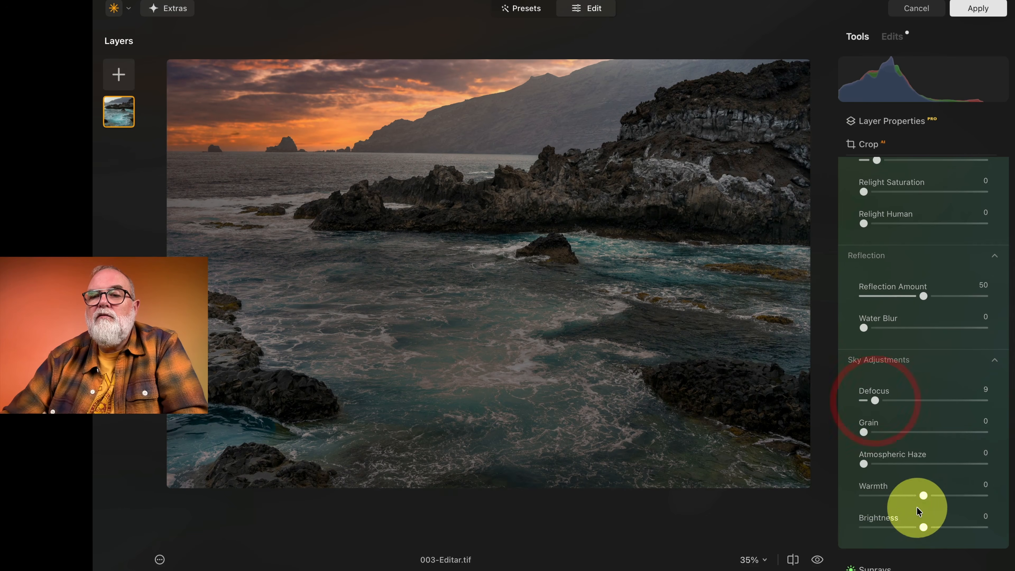
{"action": "left_click_drag", "start_coordinate": [923, 526], "coordinate": [942, 528]}
Step: Apply Water Enhancer again on the sunset version with Amount 20, Brightness 83, Contrast 36 and Blue 63
{"action": "scroll", "coordinate": [926, 496], "scroll_direction": "up", "scroll_amount": 10}
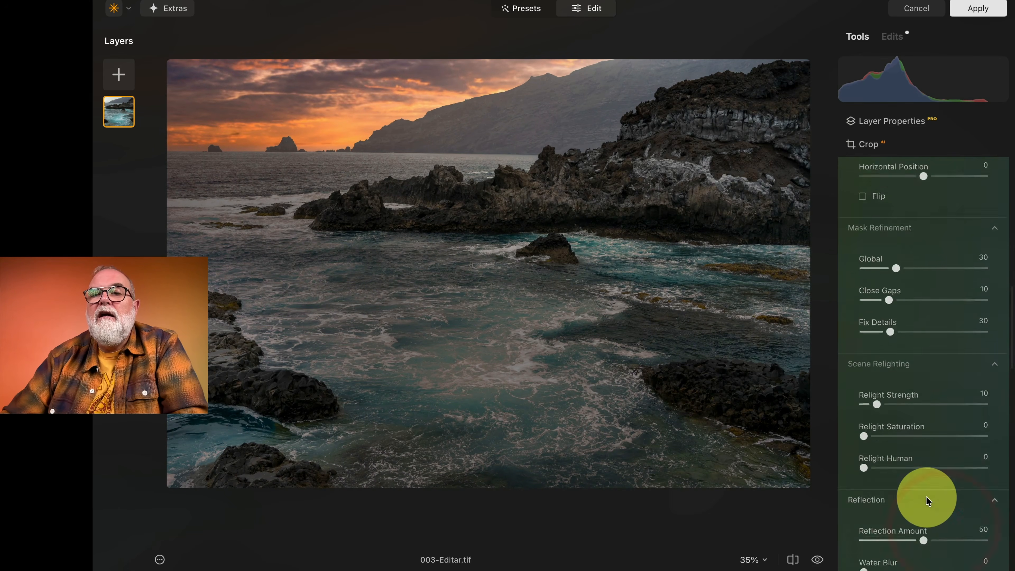
{"action": "scroll", "coordinate": [926, 495], "scroll_direction": "up", "scroll_amount": 5}
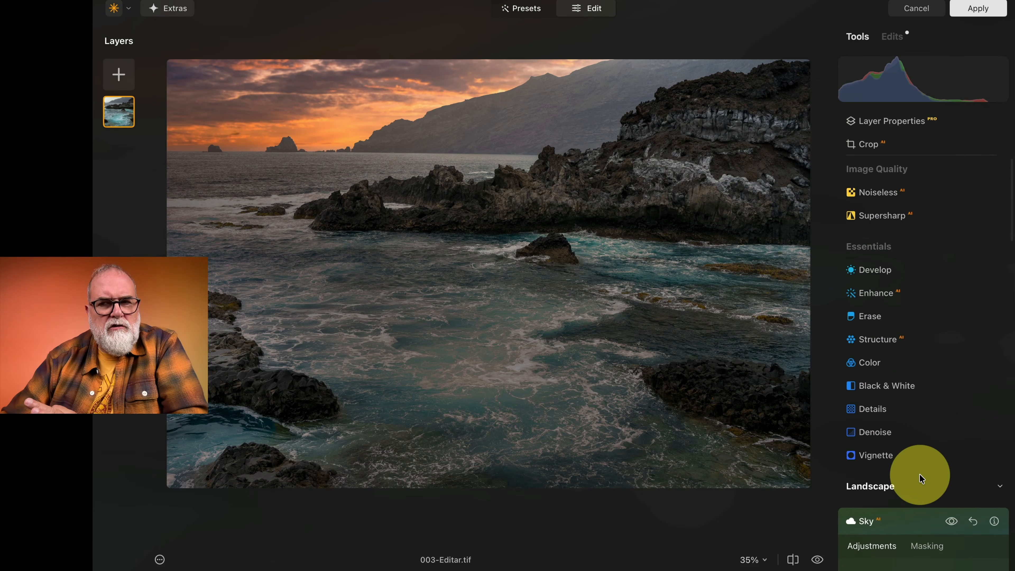
{"action": "scroll", "coordinate": [921, 478], "scroll_direction": "down", "scroll_amount": 5}
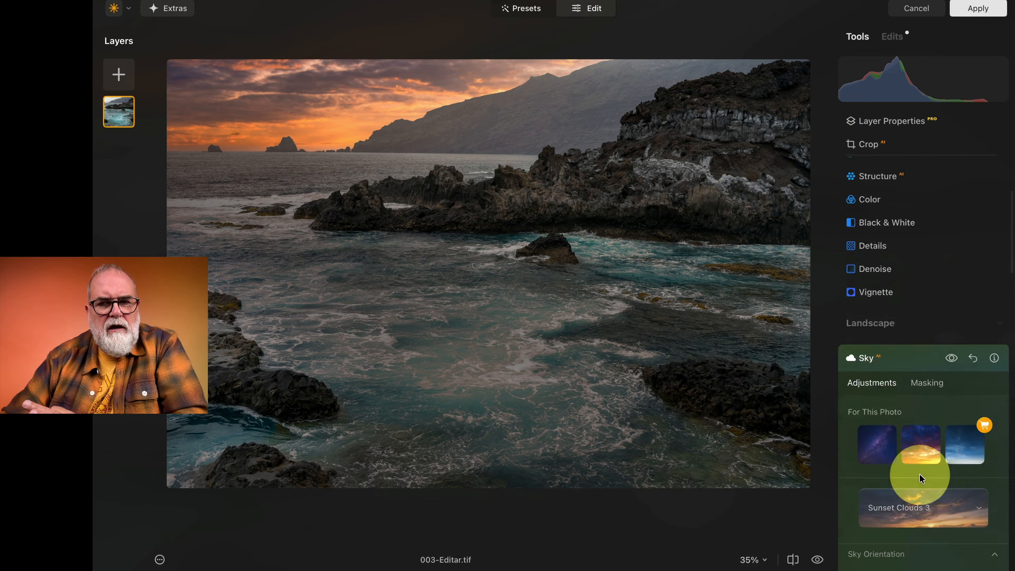
{"action": "left_click", "coordinate": [909, 346]}
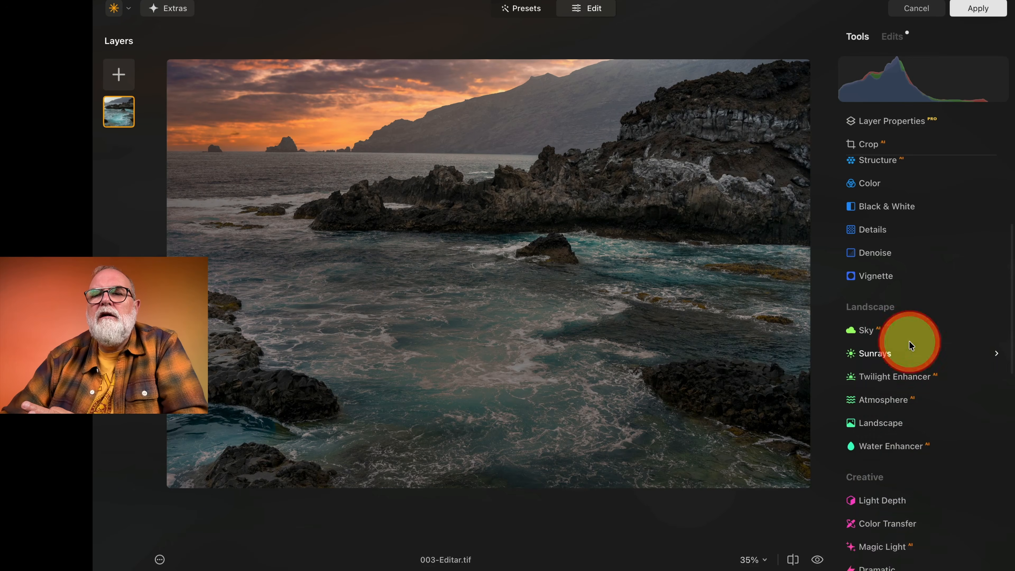
{"action": "left_click", "coordinate": [871, 447]}
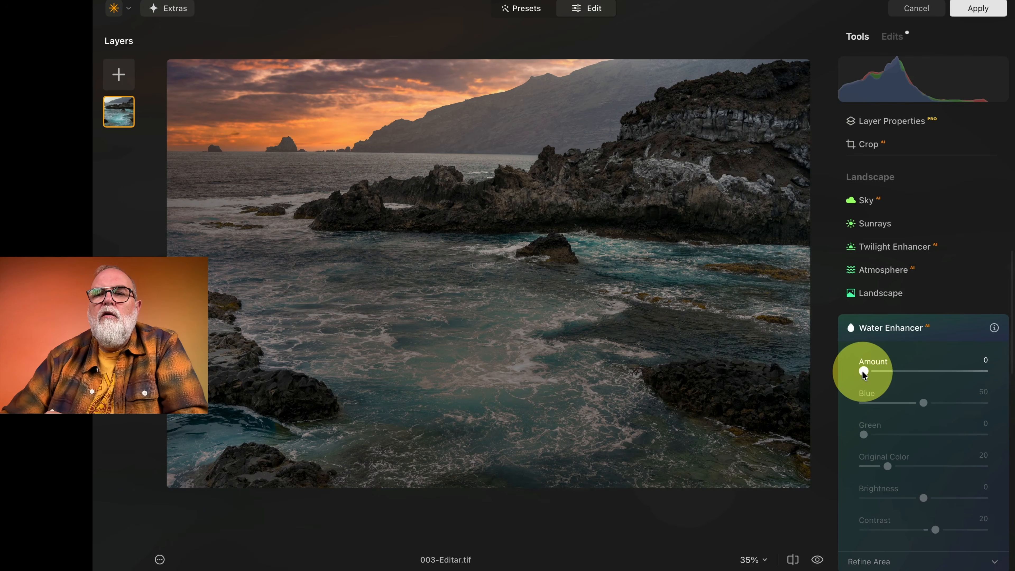
{"action": "left_click_drag", "start_coordinate": [863, 372], "coordinate": [888, 372]}
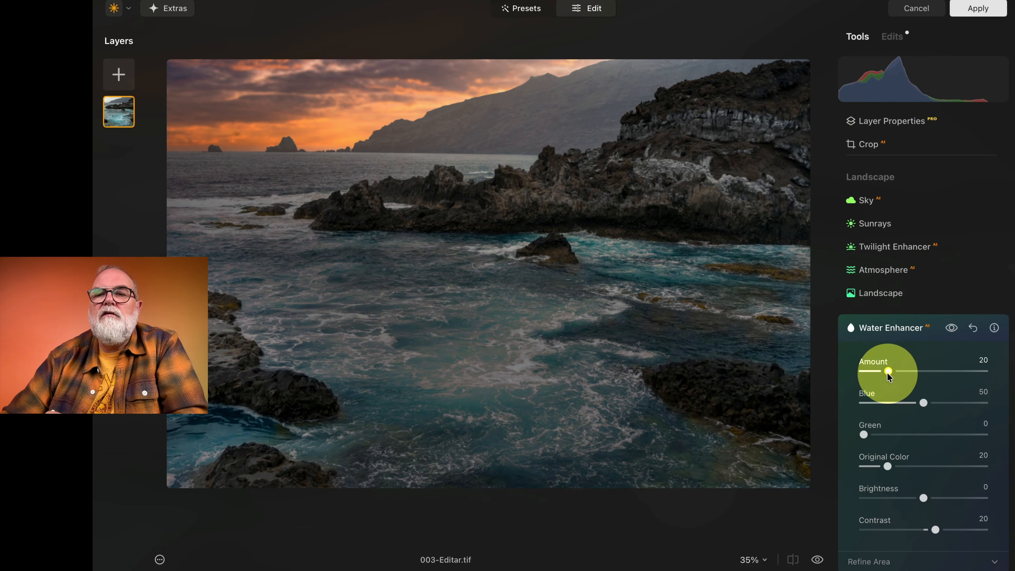
{"action": "left_click", "coordinate": [927, 498]}
{"action": "left_click_drag", "start_coordinate": [923, 497], "coordinate": [975, 499]}
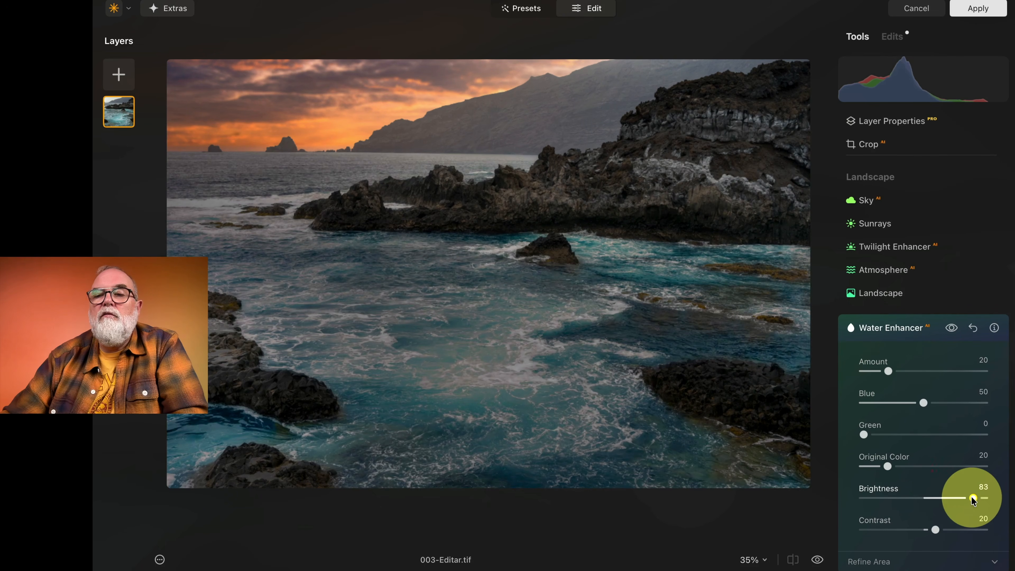
{"action": "left_click", "coordinate": [934, 530]}
{"action": "left_click_drag", "start_coordinate": [934, 530], "coordinate": [945, 529]}
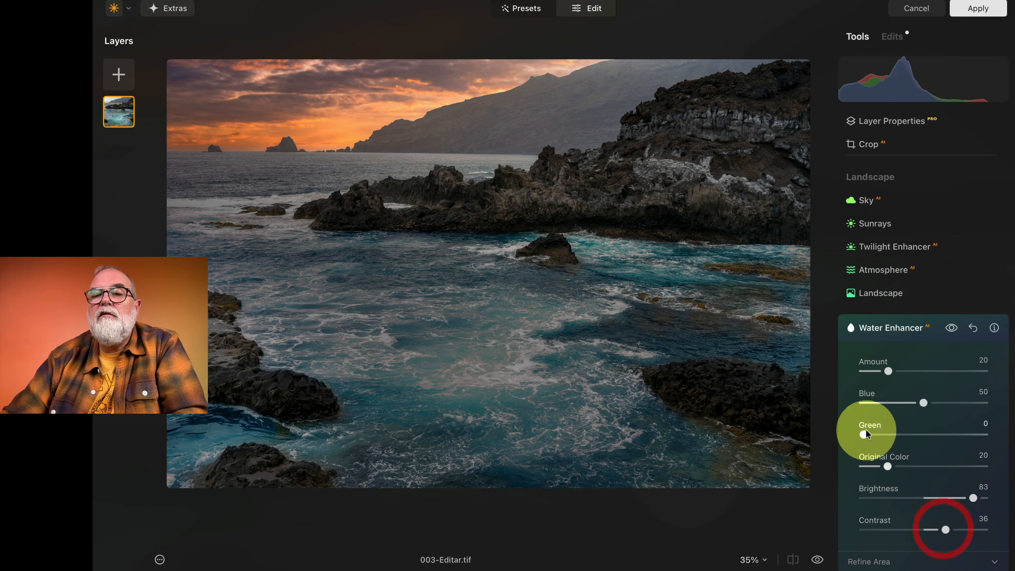
{"action": "left_click", "coordinate": [922, 403]}
{"action": "left_click_drag", "start_coordinate": [923, 404], "coordinate": [939, 404]}
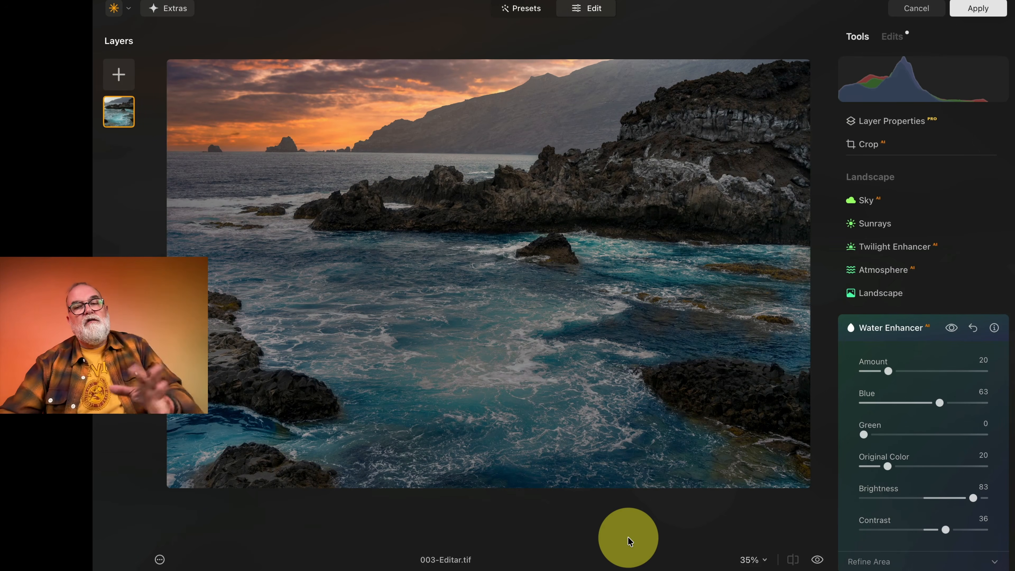
Step: Compare the sunset seascape with its unedited version and apply the edits to return to Lightroom Classic
{"action": "left_click", "coordinate": [817, 559]}
{"action": "left_click", "coordinate": [817, 559]}
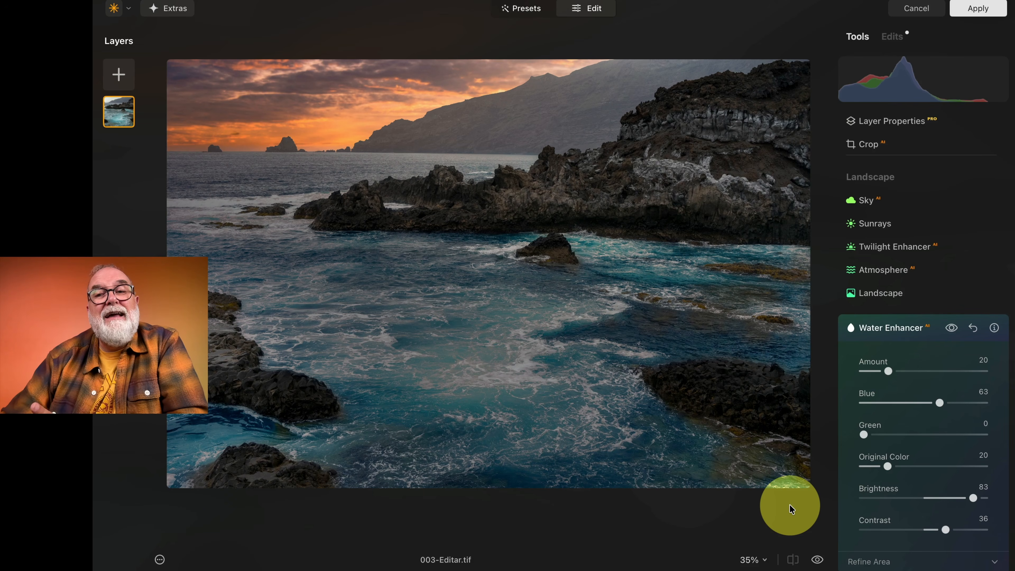
{"action": "left_click", "coordinate": [978, 10]}
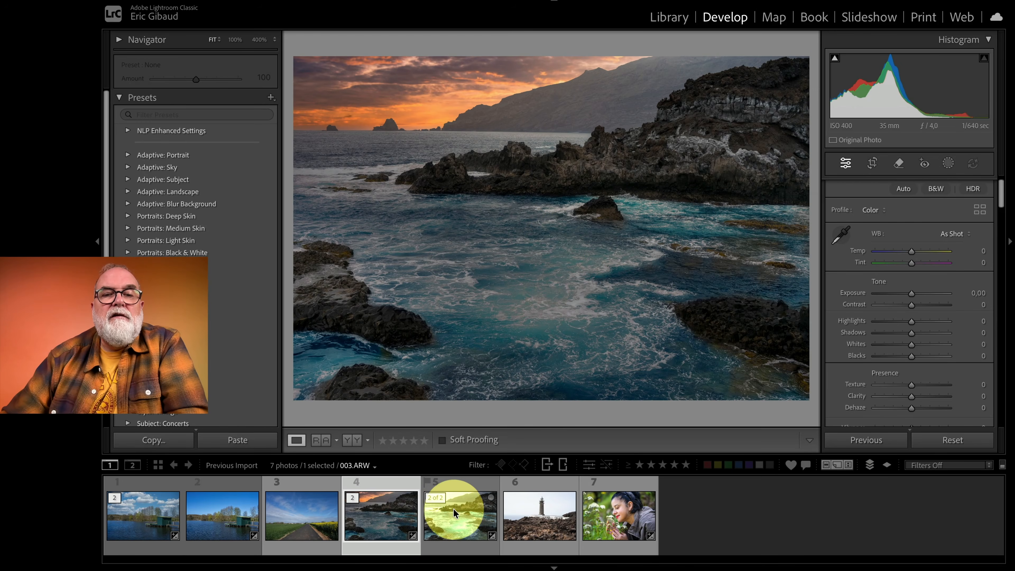
Step: Compare the two seascape versions, set Exposure to +0.35 on 003-Editar.tif and raise its Contrast slightly
{"action": "left_click", "coordinate": [448, 513]}
{"action": "left_click", "coordinate": [403, 503]}
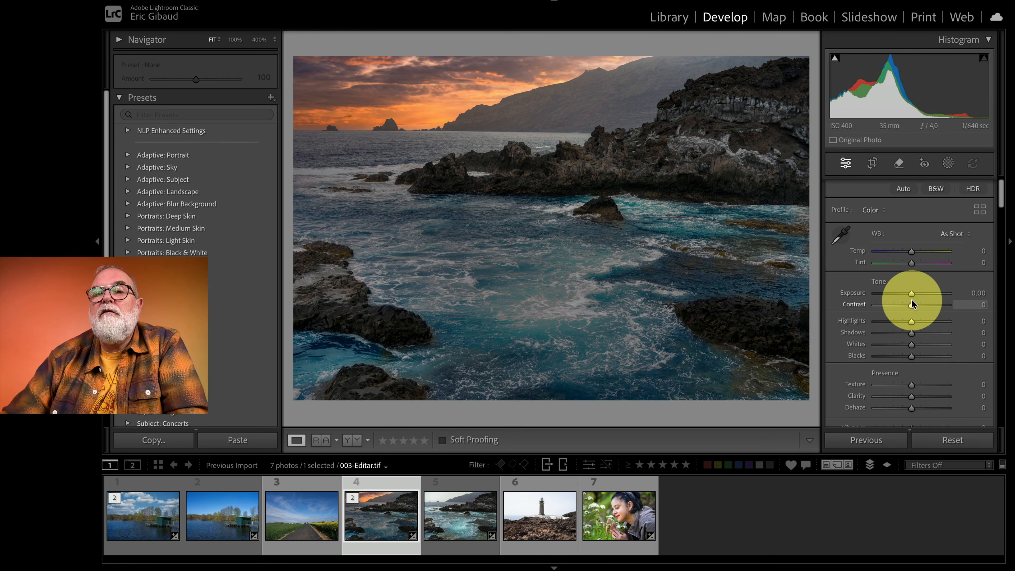
{"action": "left_click_drag", "start_coordinate": [911, 293], "coordinate": [914, 294]}
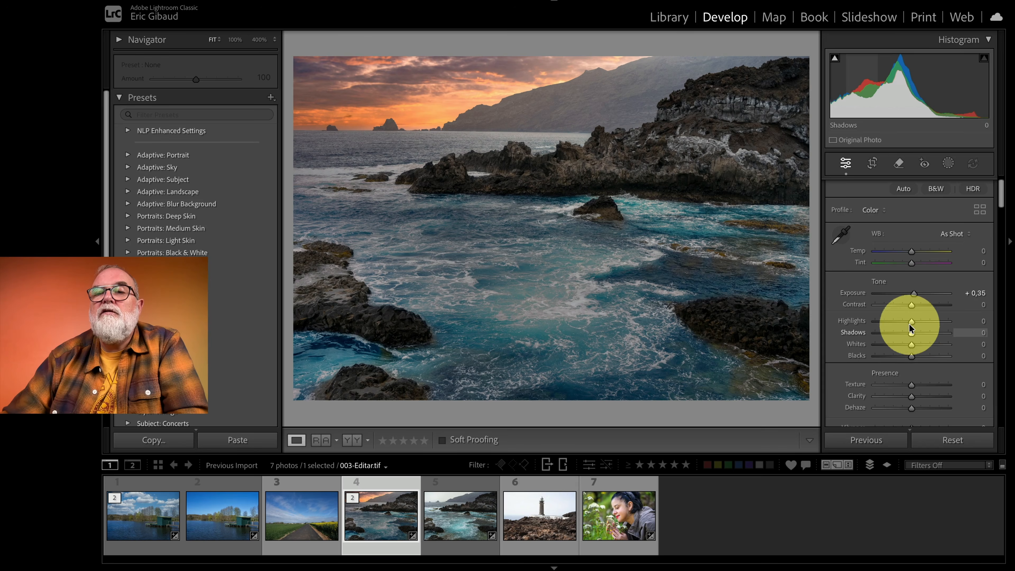
{"action": "left_click_drag", "start_coordinate": [911, 305], "coordinate": [922, 307]}
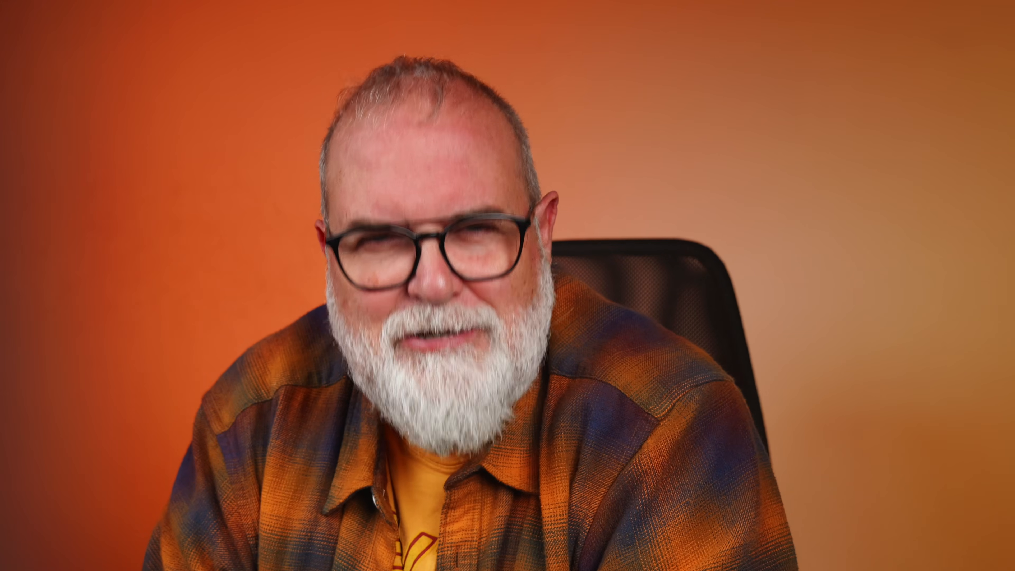
Step: Straighten the lighthouse photo 004.ARW with an angle of -1.10 and apply automatic tone corrections
{"action": "left_click", "coordinate": [526, 508]}
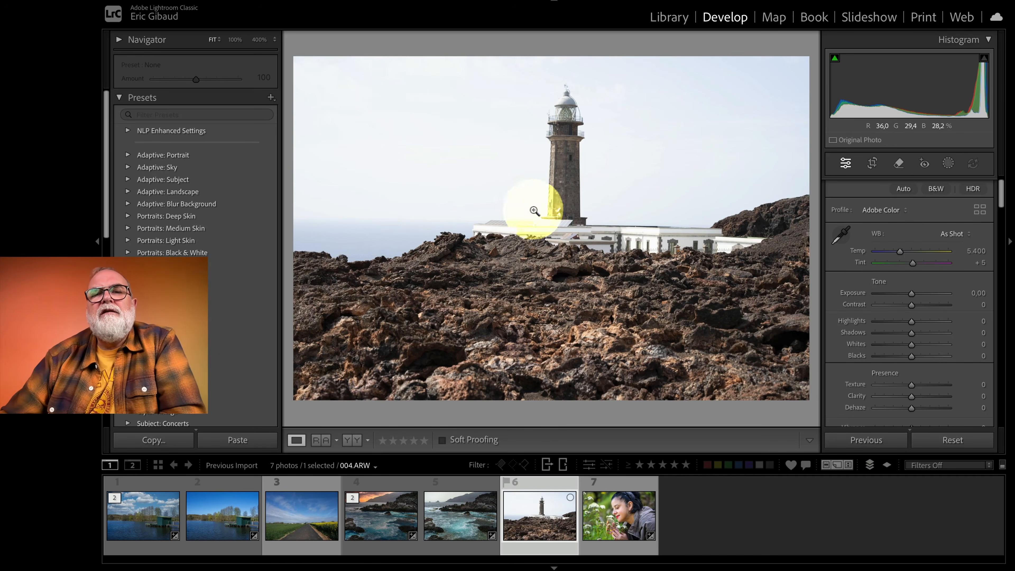
{"action": "left_click", "coordinate": [872, 164]}
{"action": "left_click_drag", "start_coordinate": [812, 227], "coordinate": [815, 221]}
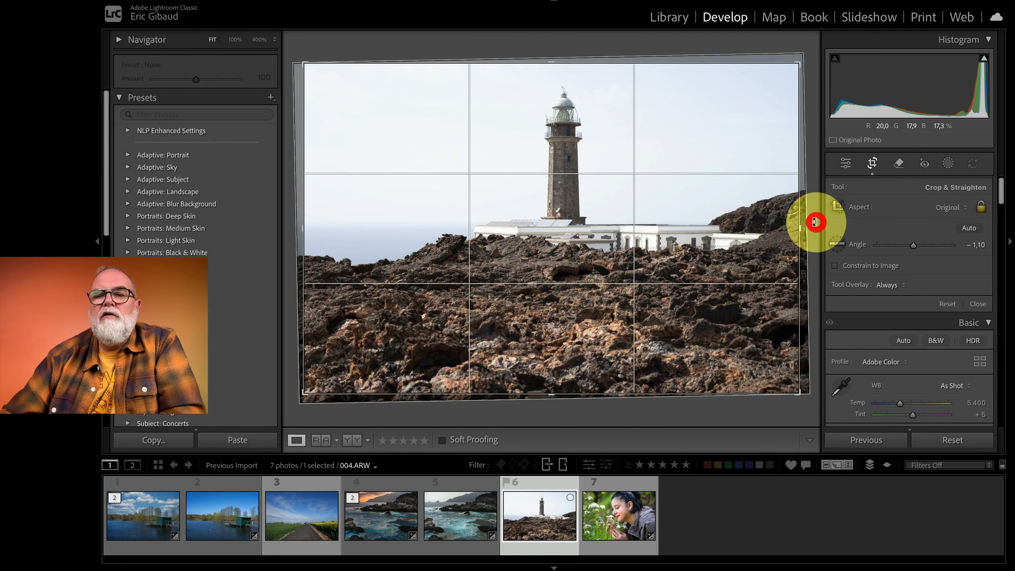
{"action": "key", "text": "Return"}
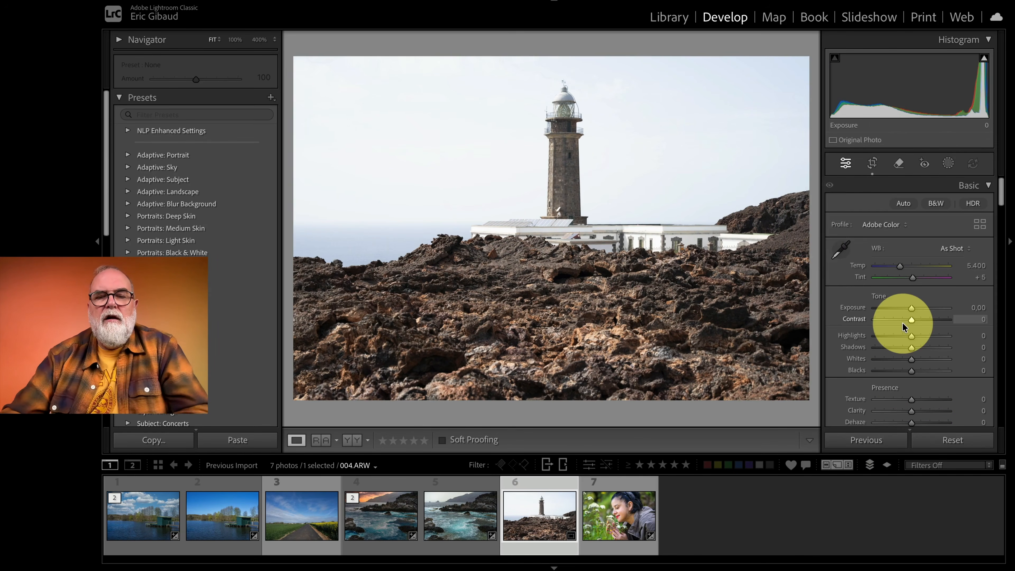
{"action": "key", "text": "ctrl+u"}
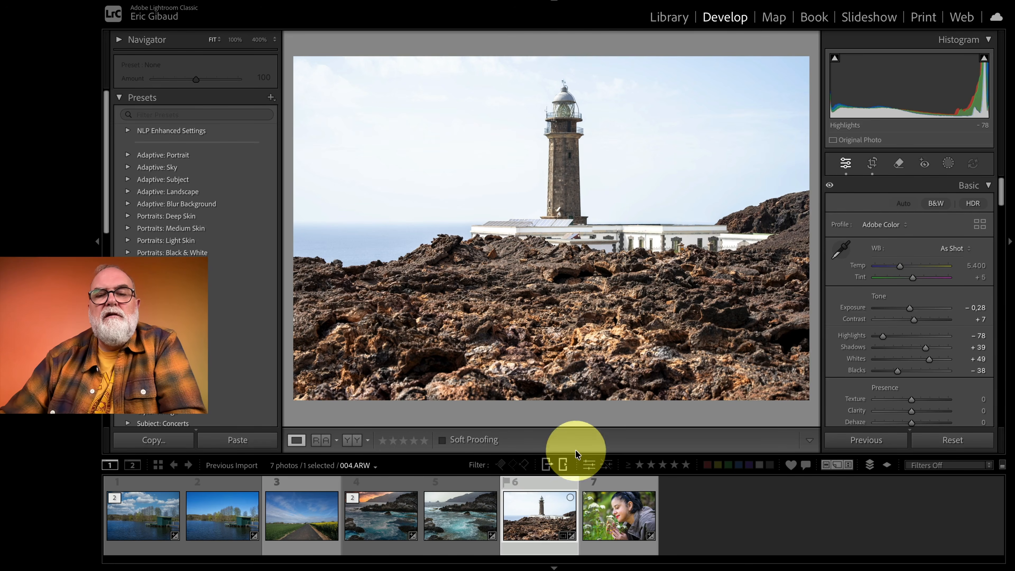
Step: Open a TIFF copy of the lighthouse photo with Lightroom adjustments in Luminar Neo, in a full-screen window
{"action": "right_click", "coordinate": [546, 519]}
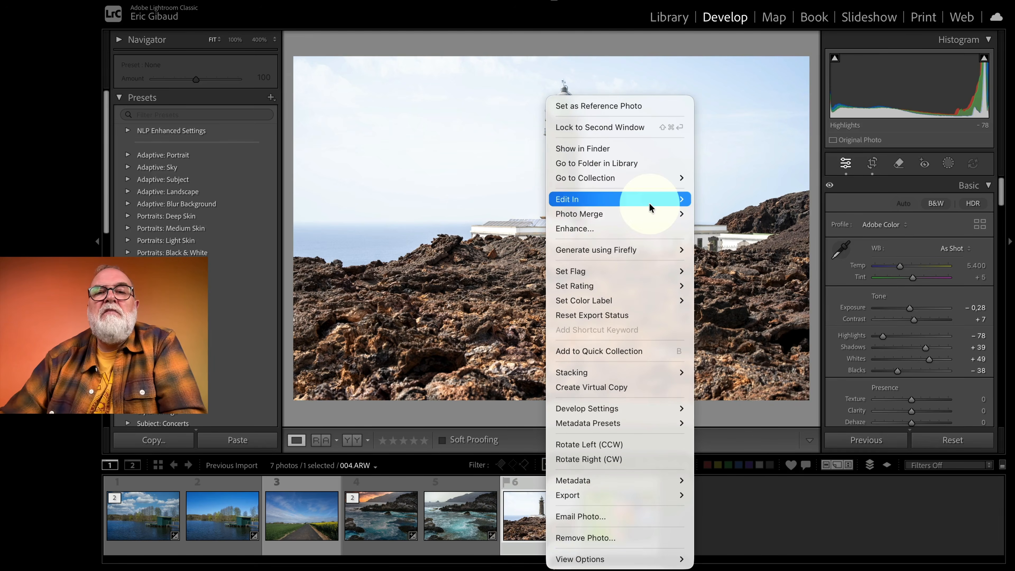
{"action": "mouse_move", "coordinate": [649, 202]}
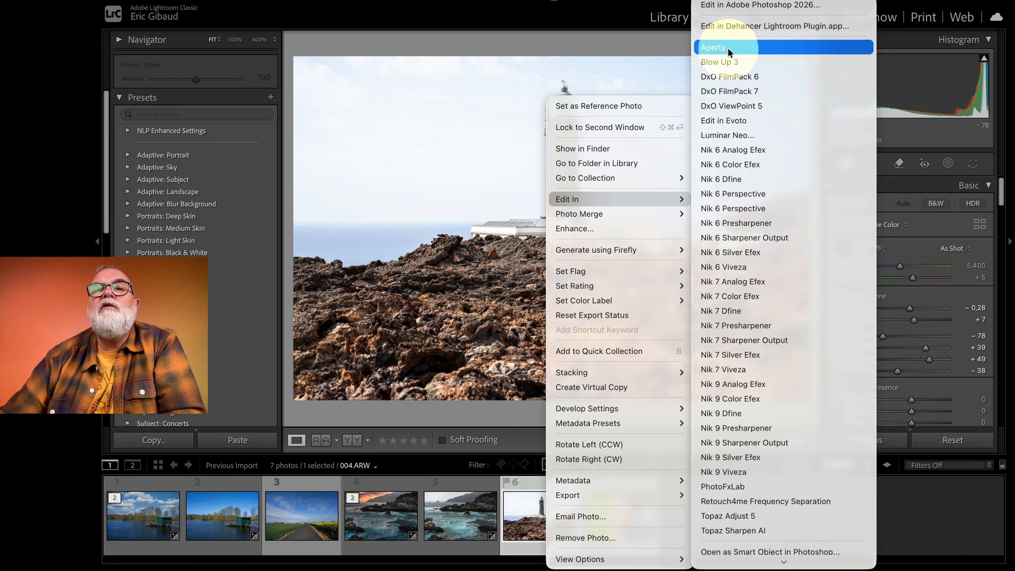
{"action": "left_click", "coordinate": [736, 137]}
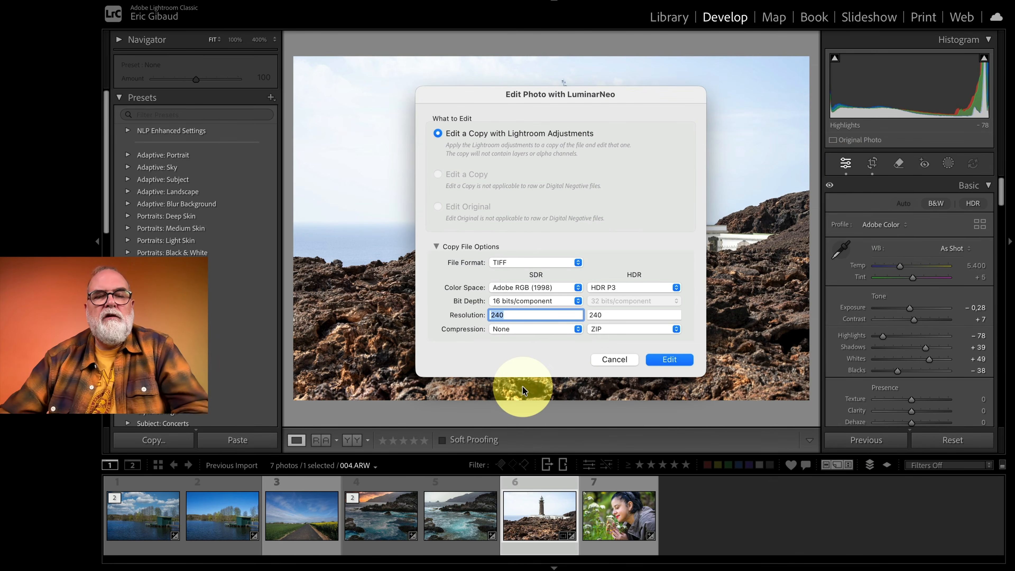
{"action": "type", "text": "25"}
{"action": "key", "text": "Return"}
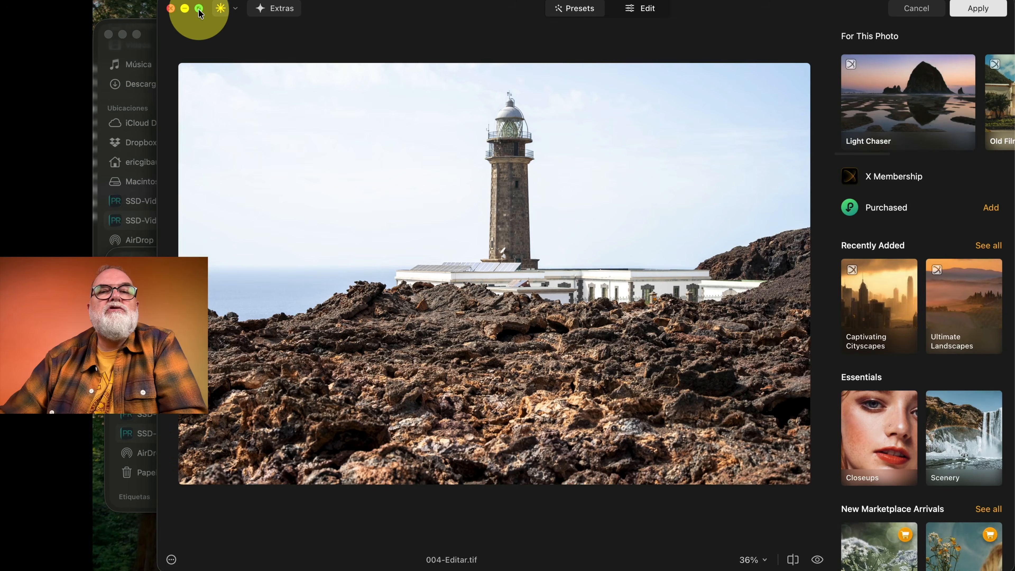
{"action": "left_click", "coordinate": [198, 9]}
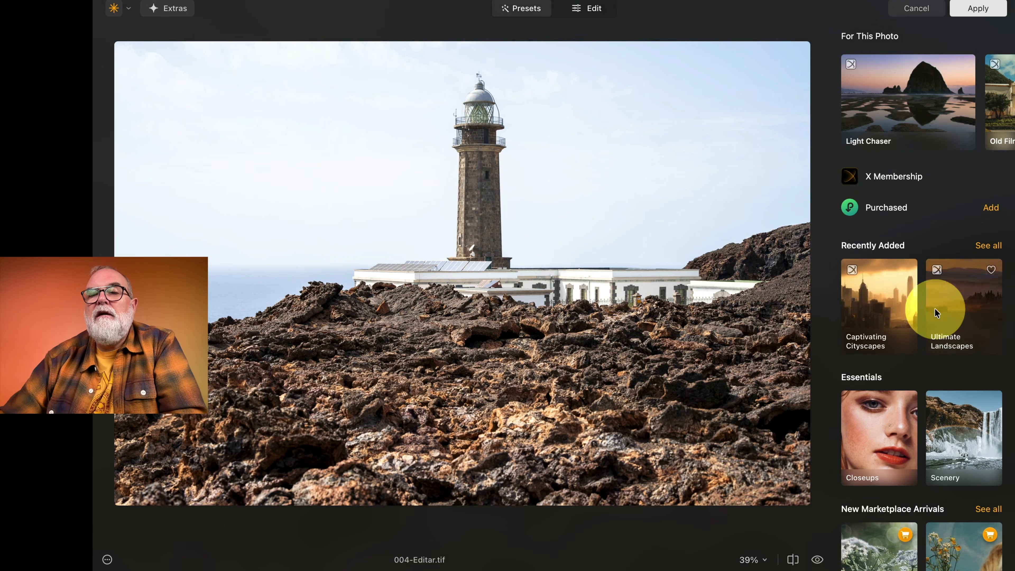
Step: Browse the preset collections and examine the presets in the Sunsets collection
{"action": "scroll", "coordinate": [889, 312], "scroll_direction": "down", "scroll_amount": 8}
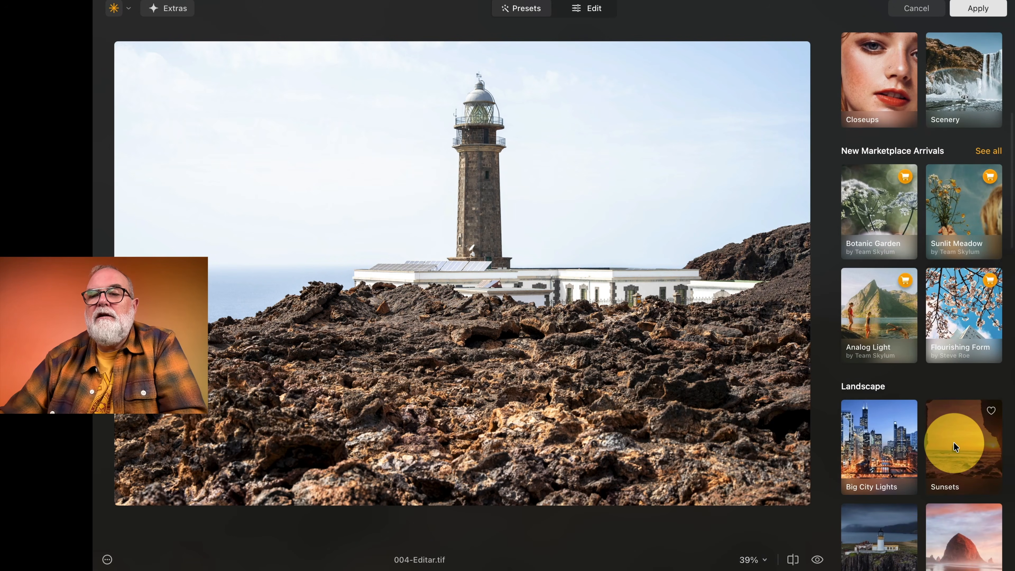
{"action": "left_click", "coordinate": [954, 443]}
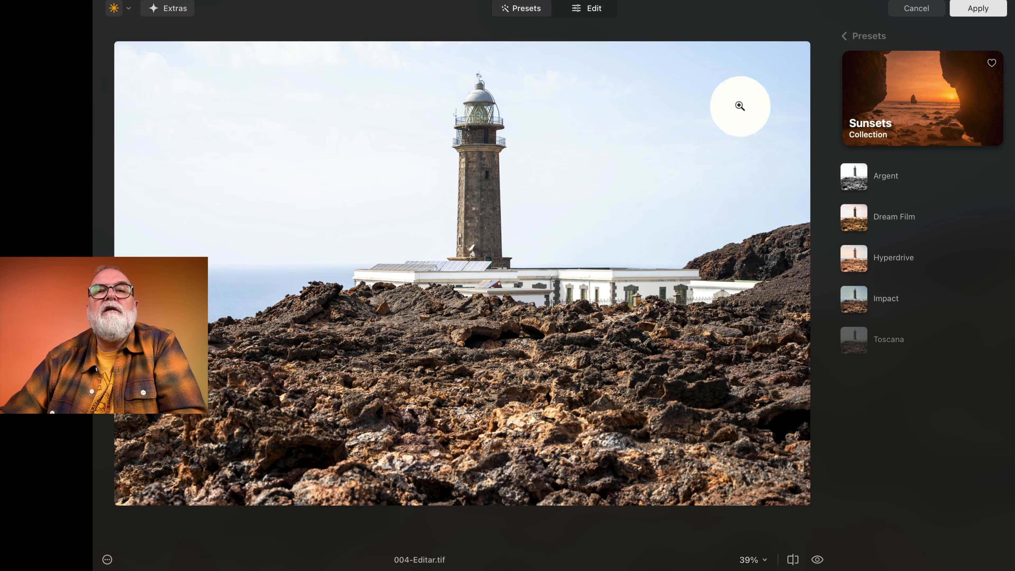
Step: Replace the lighthouse photo's sky, trying Sunset Clouds 2 and settling on Sunset Clouds 3
{"action": "left_click", "coordinate": [594, 10]}
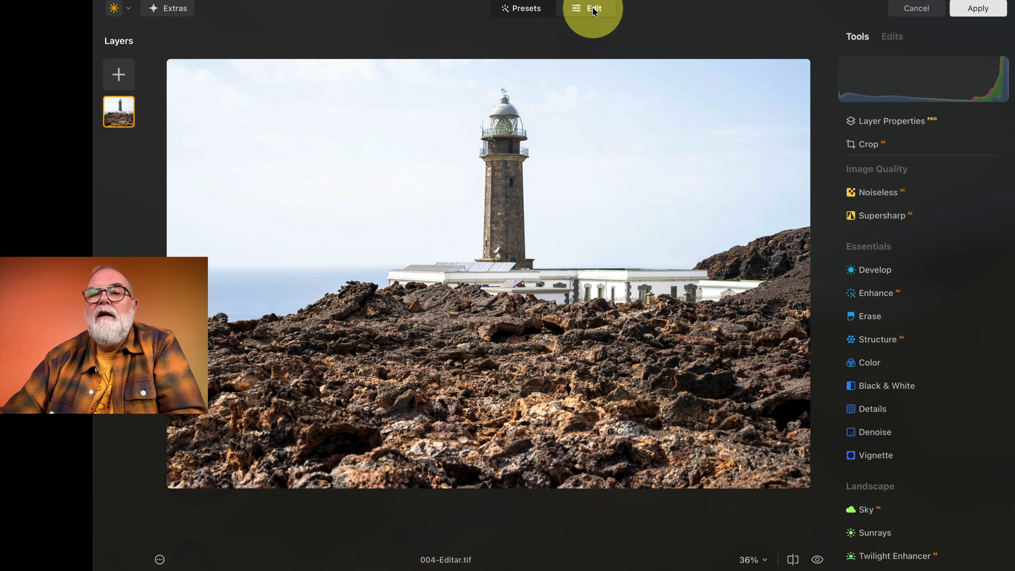
{"action": "scroll", "coordinate": [926, 409], "scroll_direction": "down", "scroll_amount": 5}
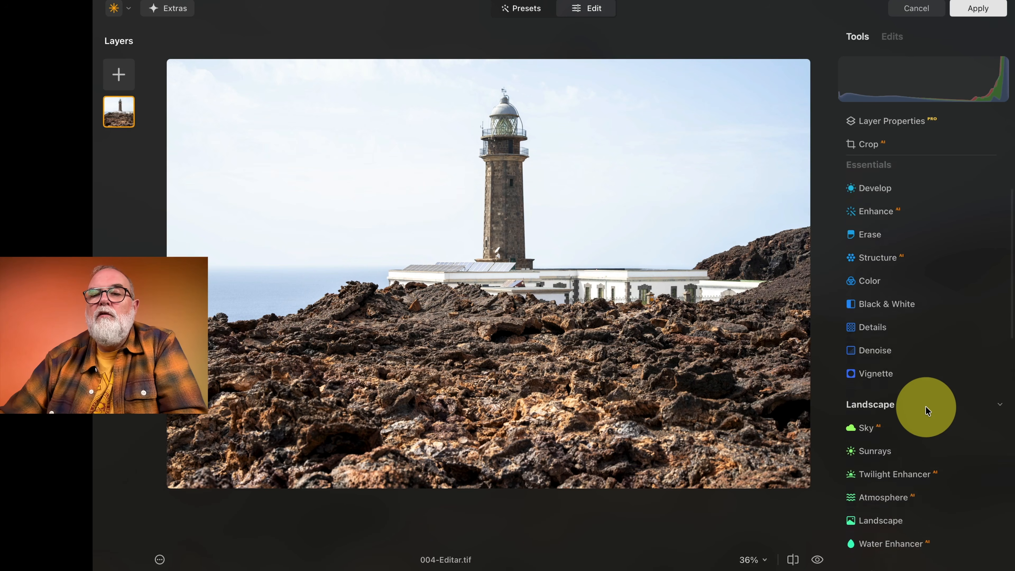
{"action": "left_click", "coordinate": [865, 387]}
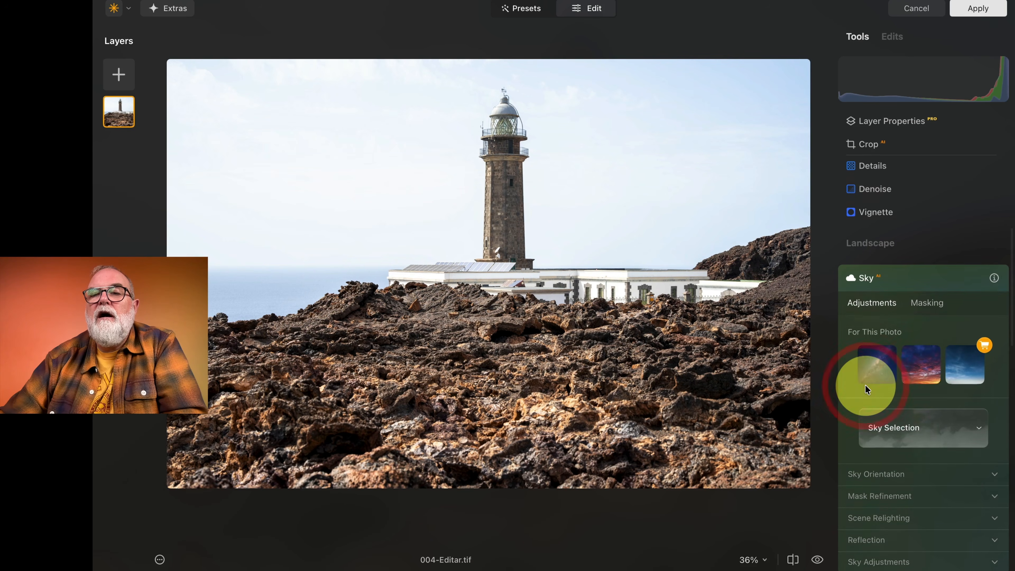
{"action": "left_click", "coordinate": [925, 367]}
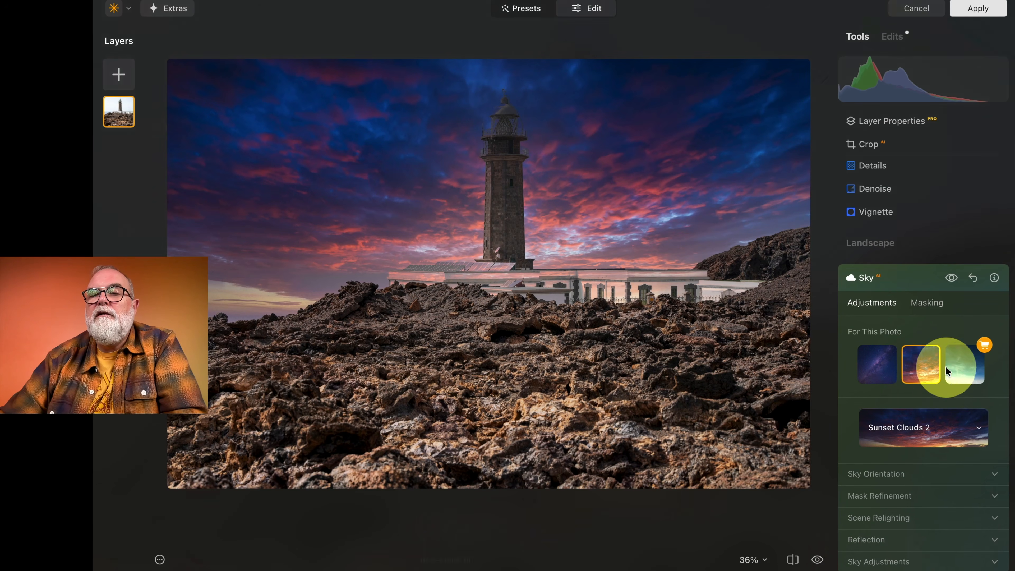
{"action": "left_click", "coordinate": [980, 412]}
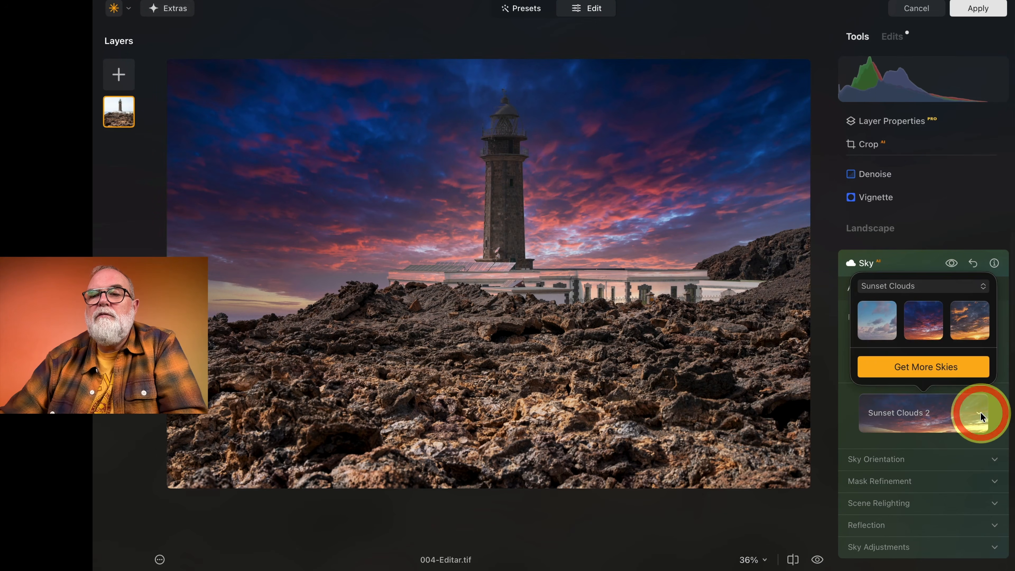
{"action": "left_click", "coordinate": [967, 330]}
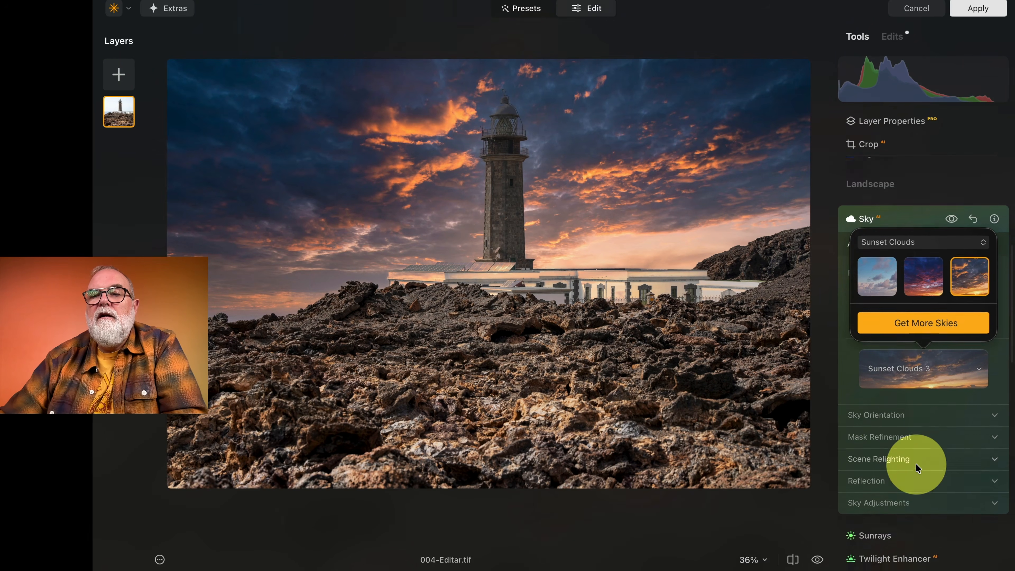
Step: Set the replacement sky's Horizon Position to 17, Vertical Position to 3 and Horizontal Position to 12
{"action": "left_click", "coordinate": [889, 411]}
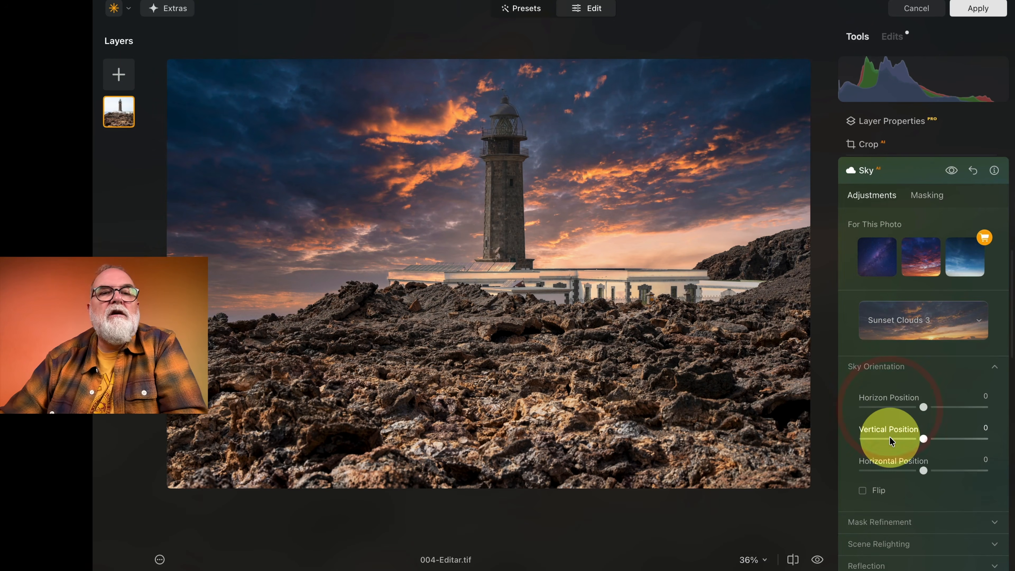
{"action": "left_click_drag", "start_coordinate": [926, 408], "coordinate": [941, 409]}
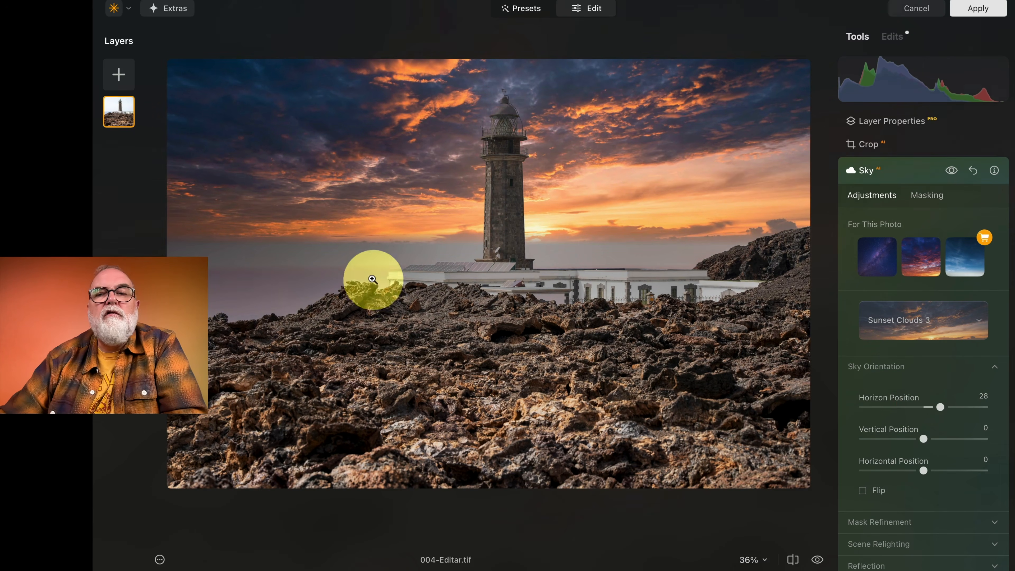
{"action": "left_click_drag", "start_coordinate": [942, 409], "coordinate": [935, 411]}
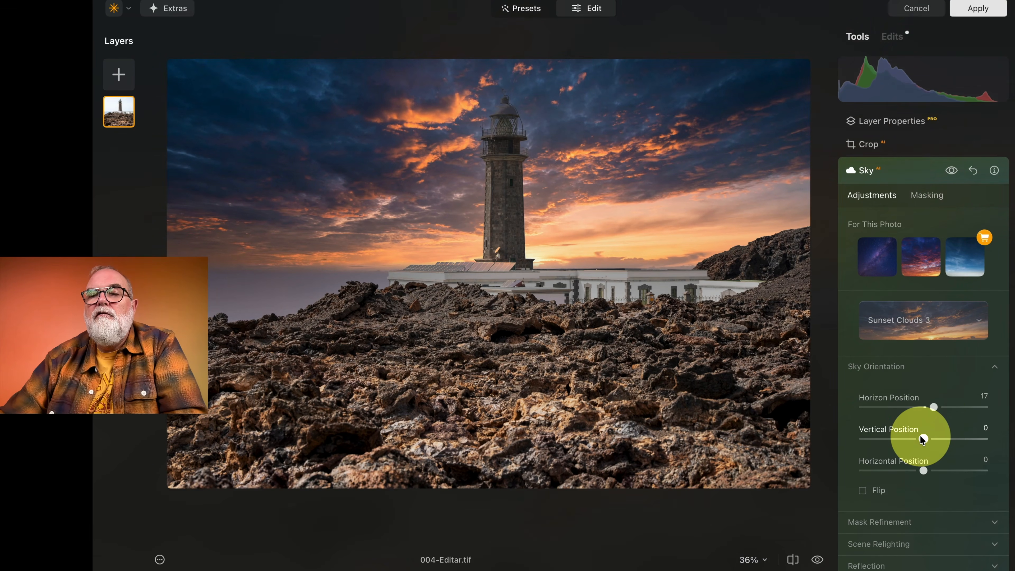
{"action": "left_click_drag", "start_coordinate": [922, 439], "coordinate": [932, 474]}
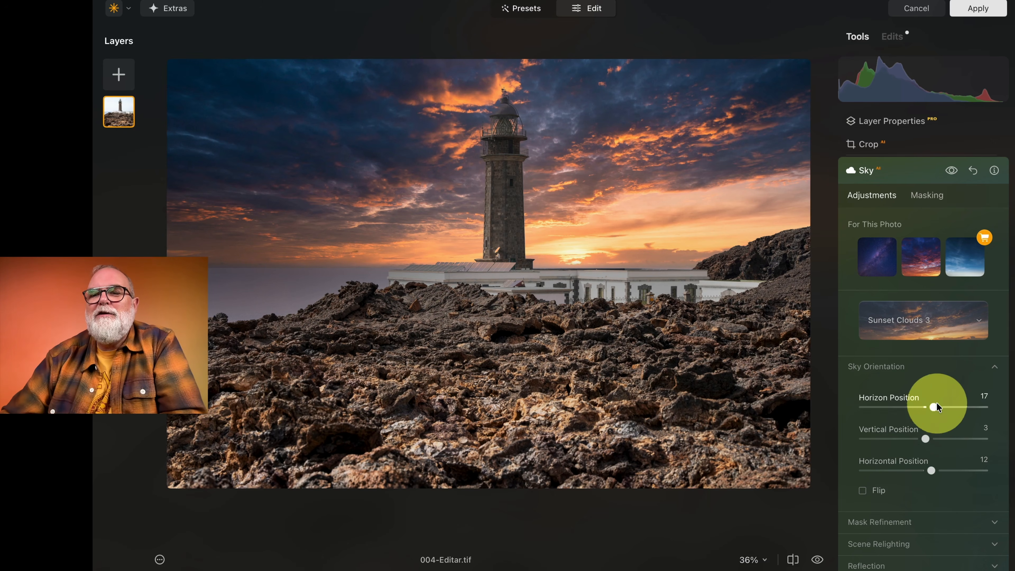
Step: Set the replacement sky's Defocus to 2 in its sky adjustments
{"action": "scroll", "coordinate": [936, 390], "scroll_direction": "down", "scroll_amount": 2}
{"action": "left_click", "coordinate": [884, 499]}
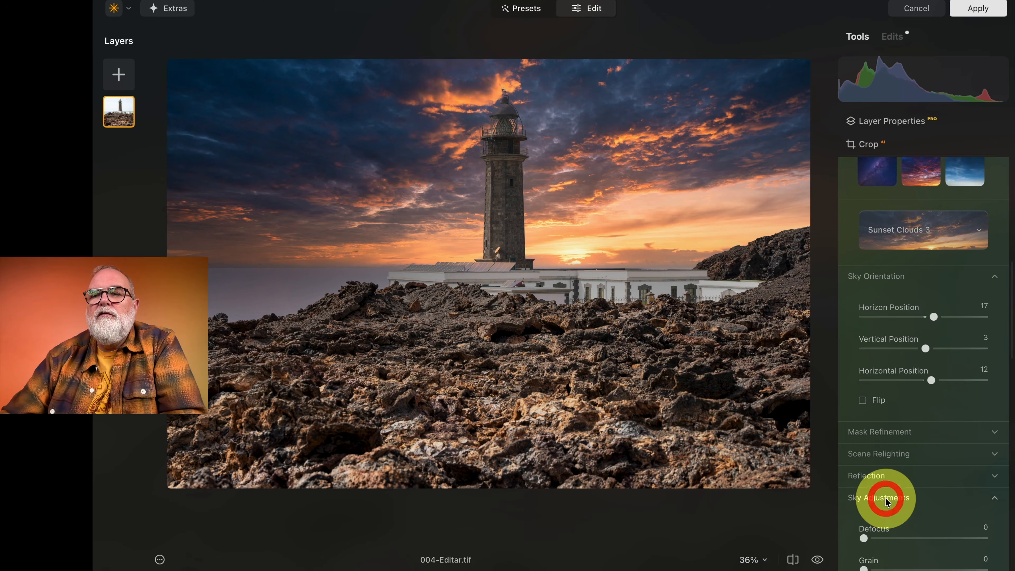
{"action": "left_click_drag", "start_coordinate": [864, 400], "coordinate": [872, 400]}
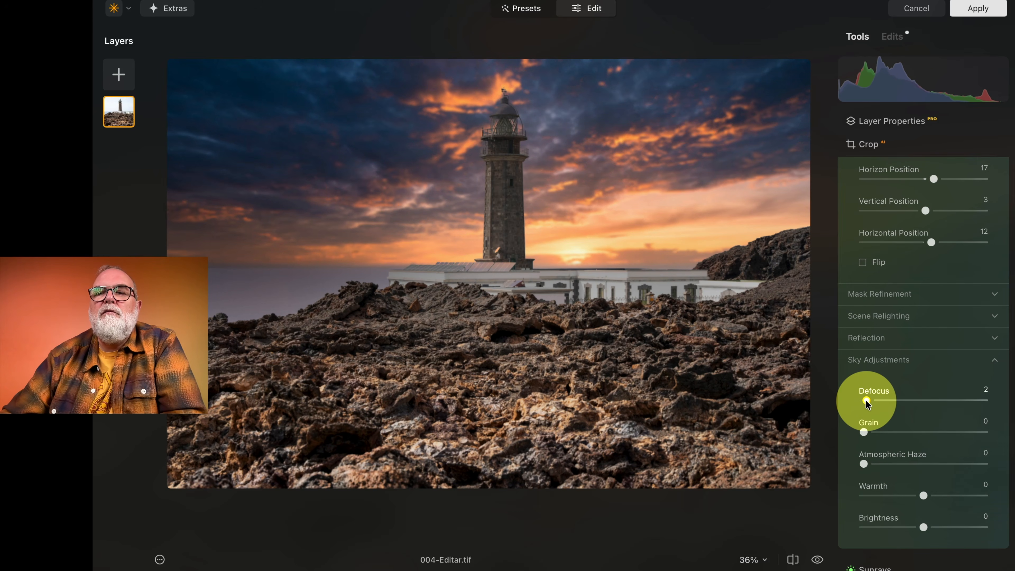
{"action": "left_click", "coordinate": [865, 400]}
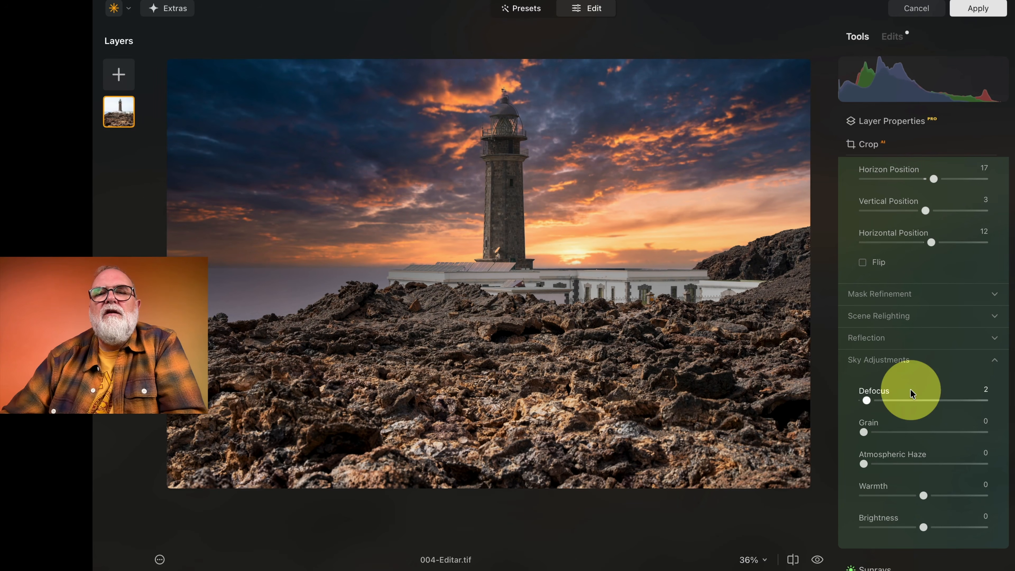
Step: Add Light Depth with Amount 20 and move its depth range back onto the lighthouse and its buildings
{"action": "scroll", "coordinate": [913, 385], "scroll_direction": "up", "scroll_amount": 15}
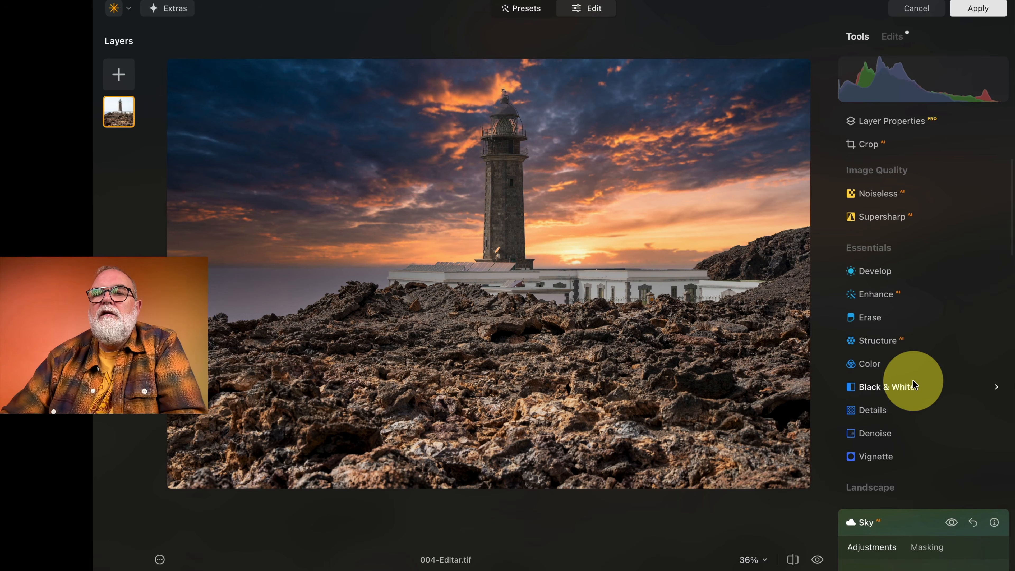
{"action": "scroll", "coordinate": [906, 384], "scroll_direction": "down", "scroll_amount": 15}
{"action": "scroll", "coordinate": [895, 371], "scroll_direction": "down", "scroll_amount": 20}
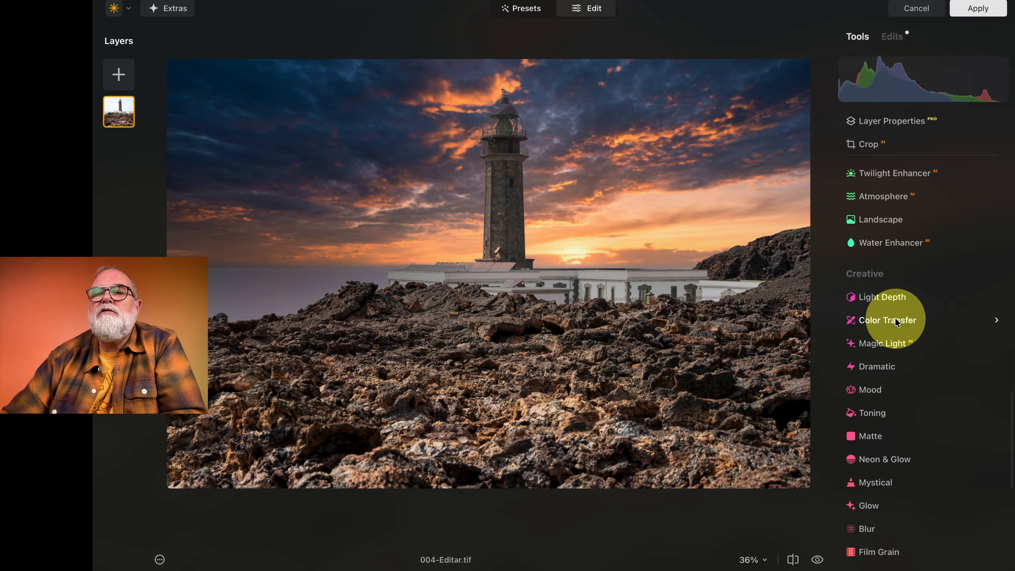
{"action": "left_click", "coordinate": [890, 302]}
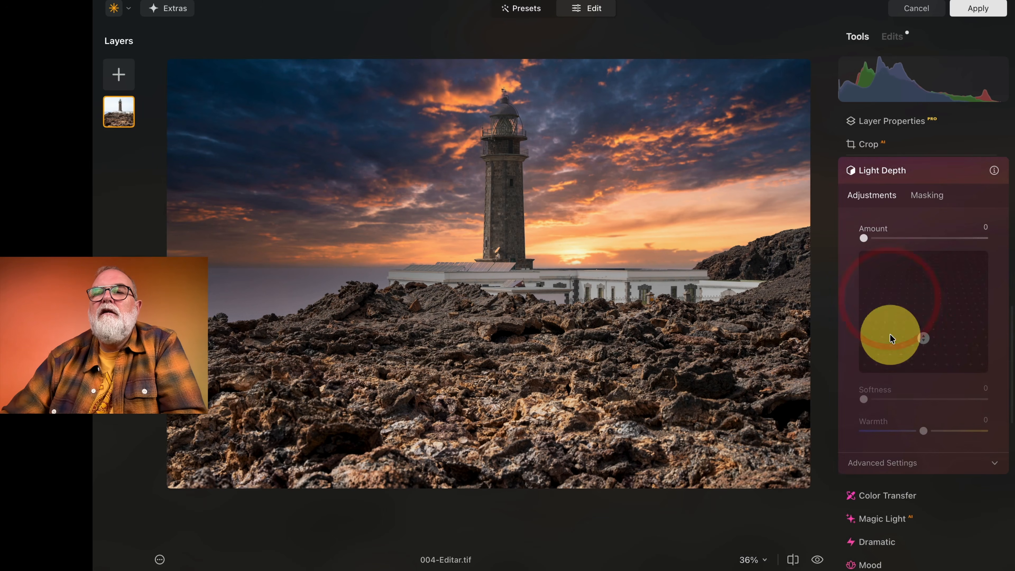
{"action": "left_click_drag", "start_coordinate": [863, 238], "coordinate": [882, 238]}
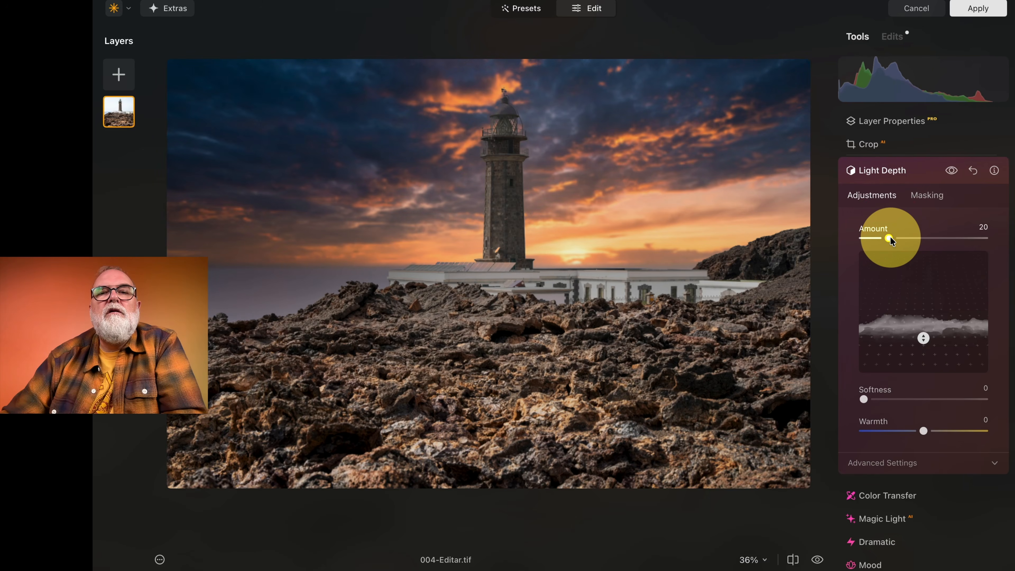
{"action": "mouse_move", "coordinate": [911, 338]}
{"action": "left_click_drag", "start_coordinate": [923, 338], "coordinate": [918, 285]}
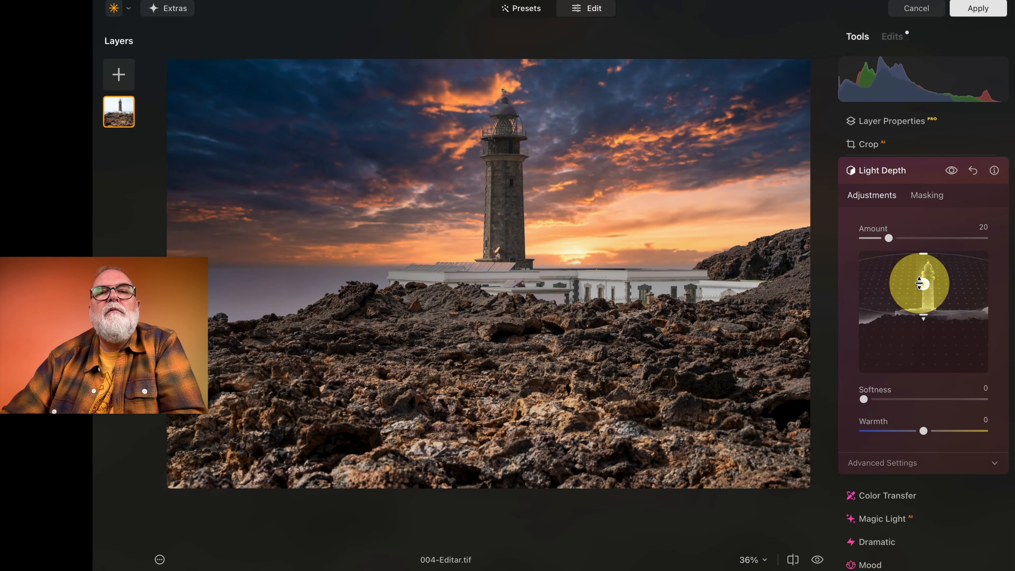
{"action": "left_click_drag", "start_coordinate": [919, 285], "coordinate": [919, 285]}
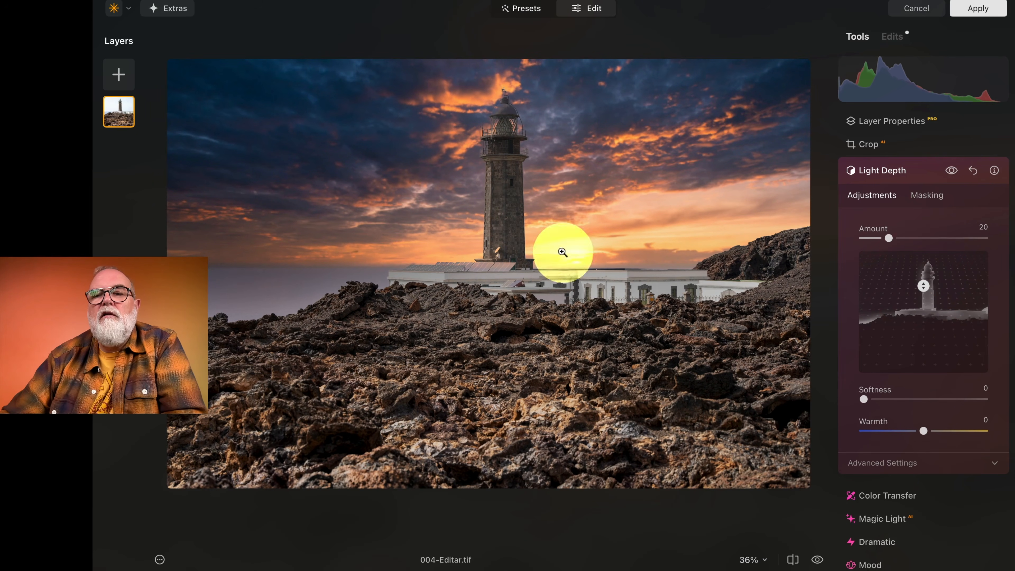
Step: Add a spot of neon light to the lantern room of the lighthouse with the Neon & Glow tool
{"action": "scroll", "coordinate": [920, 520], "scroll_direction": "down", "scroll_amount": 5}
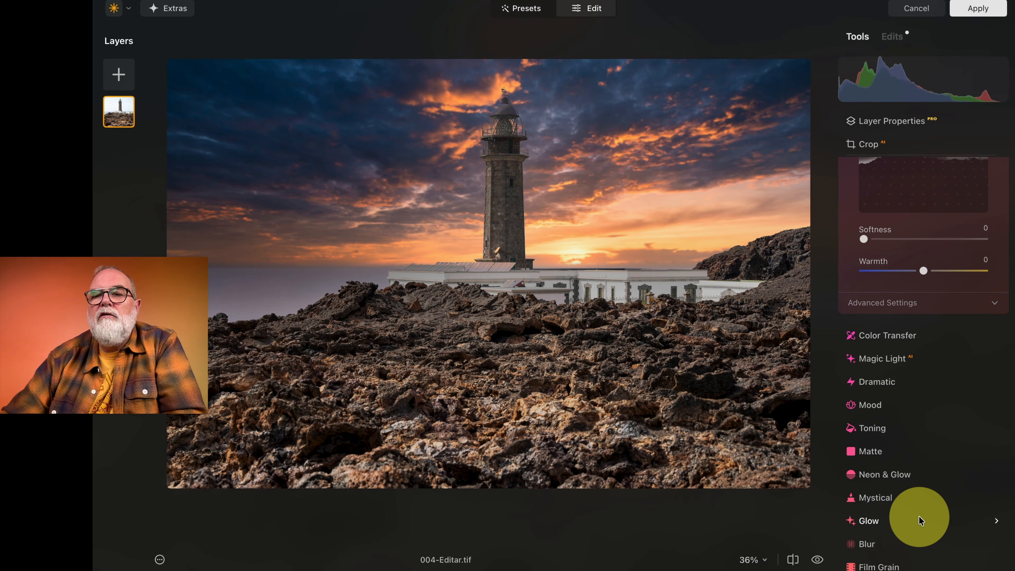
{"action": "left_click", "coordinate": [900, 474]}
{"action": "mouse_move", "coordinate": [887, 298]}
{"action": "left_mouse_down"}
{"action": "mouse_move", "coordinate": [568, 190]}
{"action": "mouse_move", "coordinate": [511, 127]}
{"action": "left_mouse_up"}
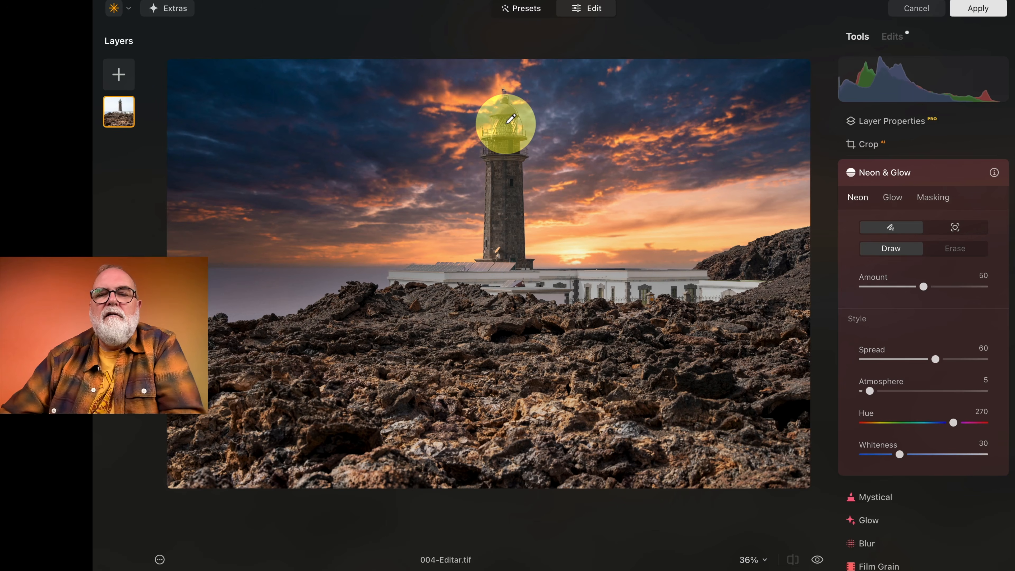
{"action": "scroll", "coordinate": [511, 119], "scroll_direction": "up", "scroll_amount": 6}
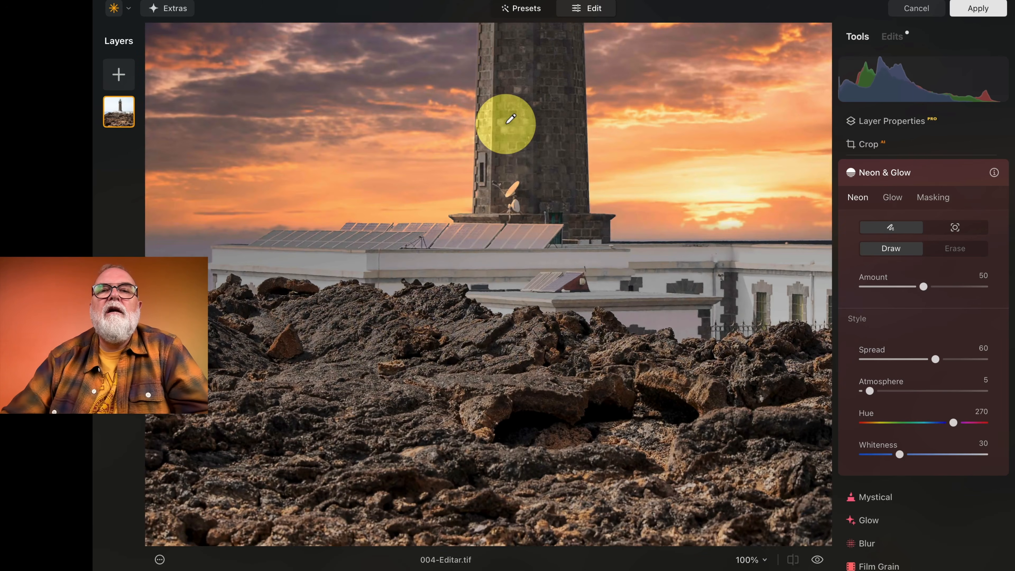
{"action": "scroll", "coordinate": [549, 164], "scroll_direction": "up", "scroll_amount": 5}
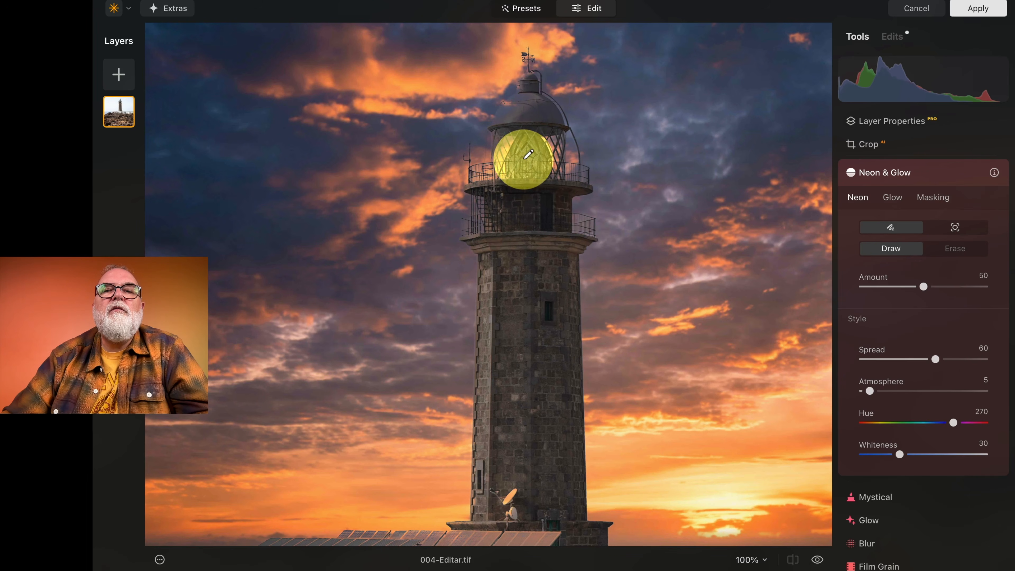
{"action": "left_click", "coordinate": [528, 161]}
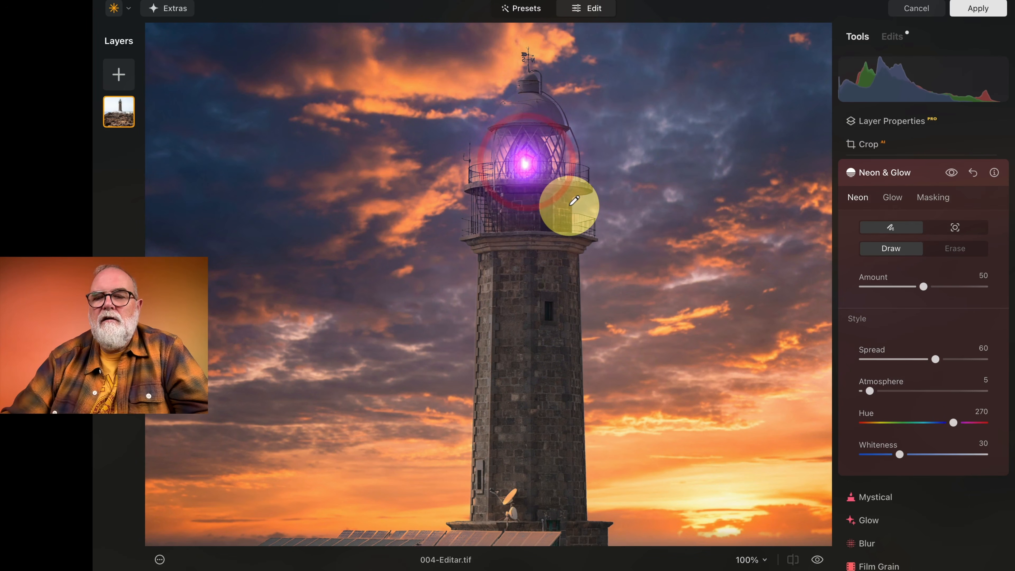
Step: Set the lantern's neon light to Hue 41, Amount 26 and Spread 79
{"action": "scroll", "coordinate": [574, 200], "scroll_direction": "down", "scroll_amount": 4}
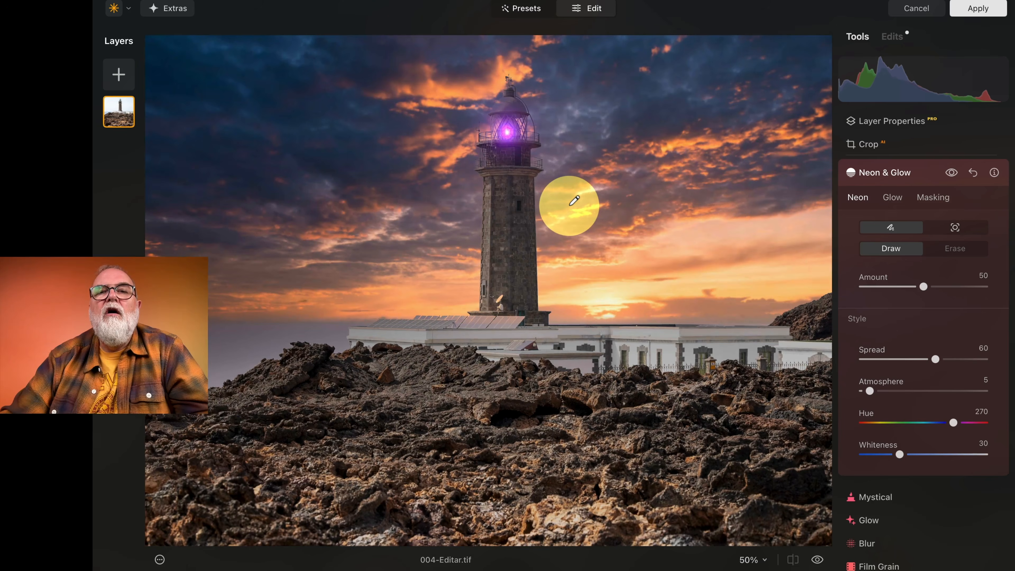
{"action": "left_click_drag", "start_coordinate": [954, 424], "coordinate": [881, 423]}
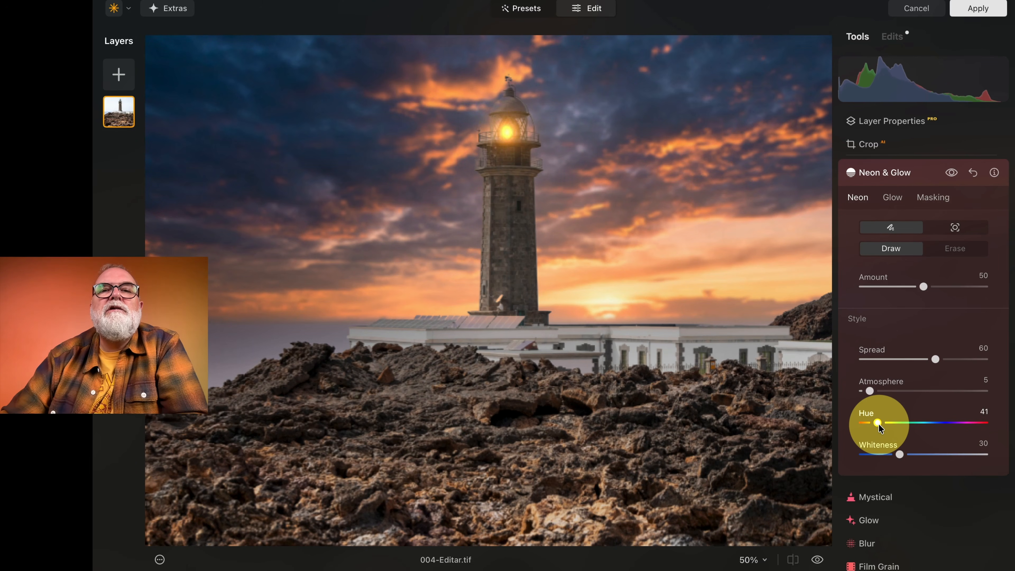
{"action": "left_click", "coordinate": [950, 362]}
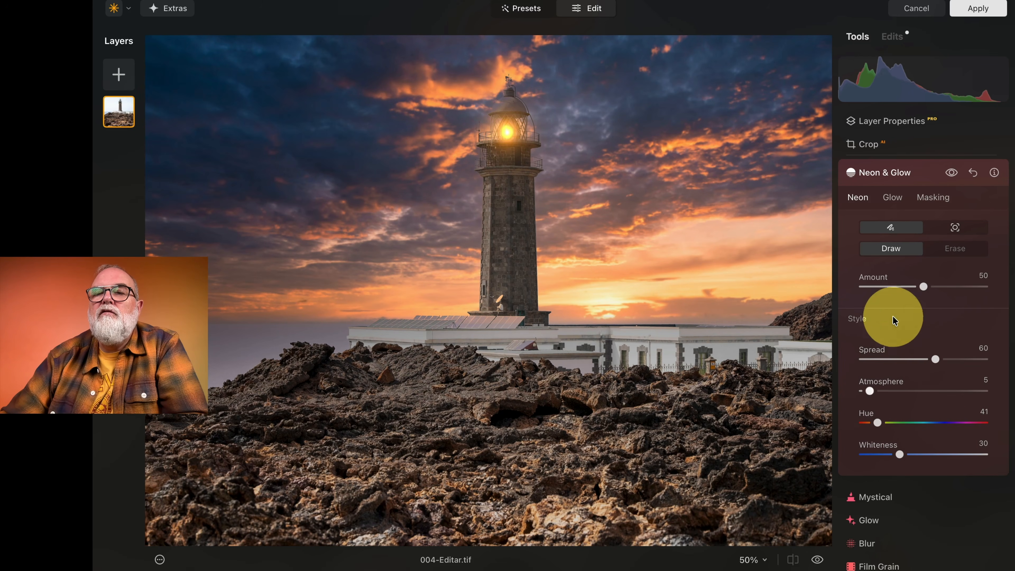
{"action": "left_click_drag", "start_coordinate": [925, 285], "coordinate": [895, 287]}
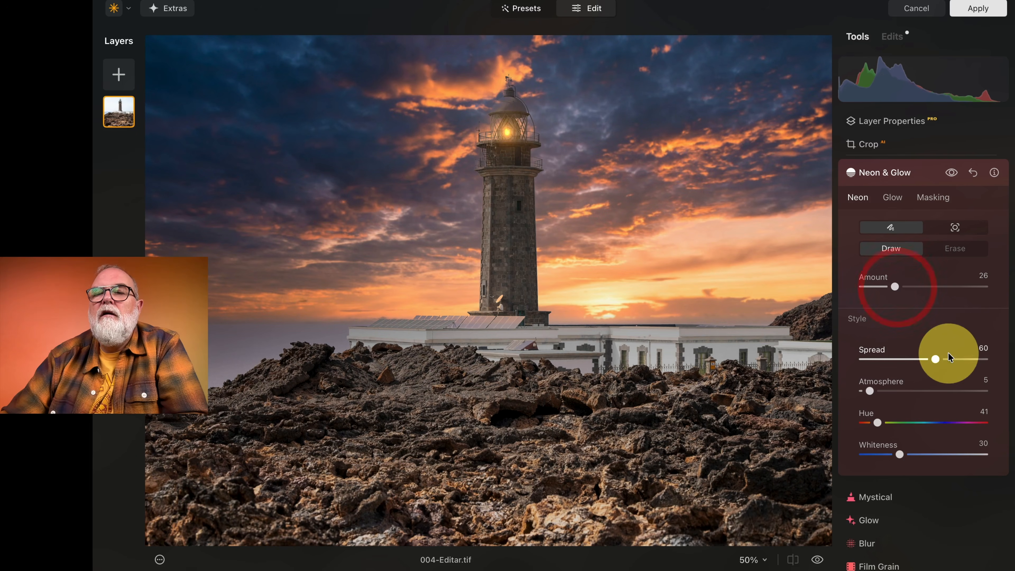
{"action": "left_click_drag", "start_coordinate": [937, 361], "coordinate": [959, 359]}
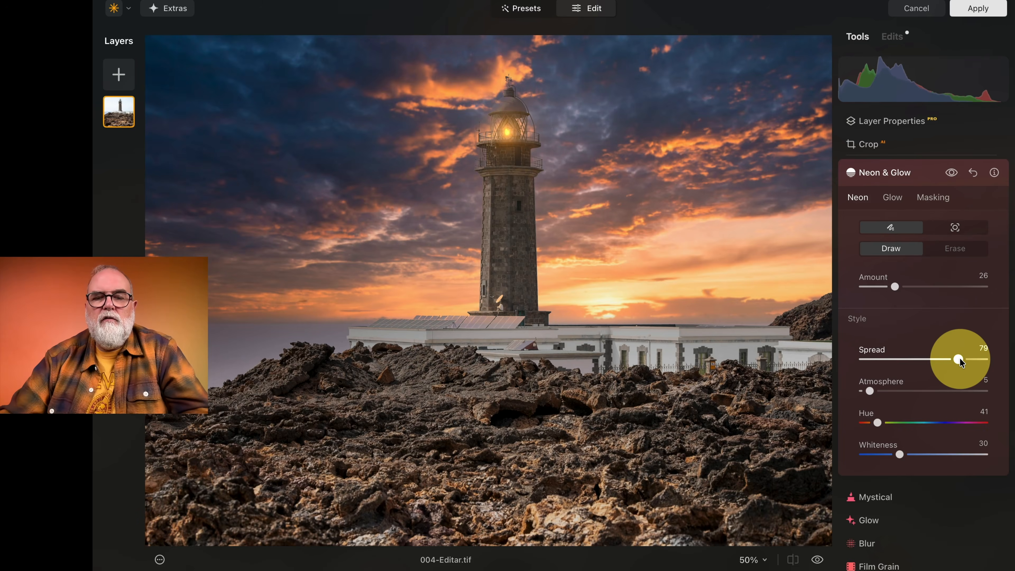
Step: Compare the whole lighthouse photo with and without the neon light, and apply the edits to return to Lightroom Classic
{"action": "key", "text": "super+0"}
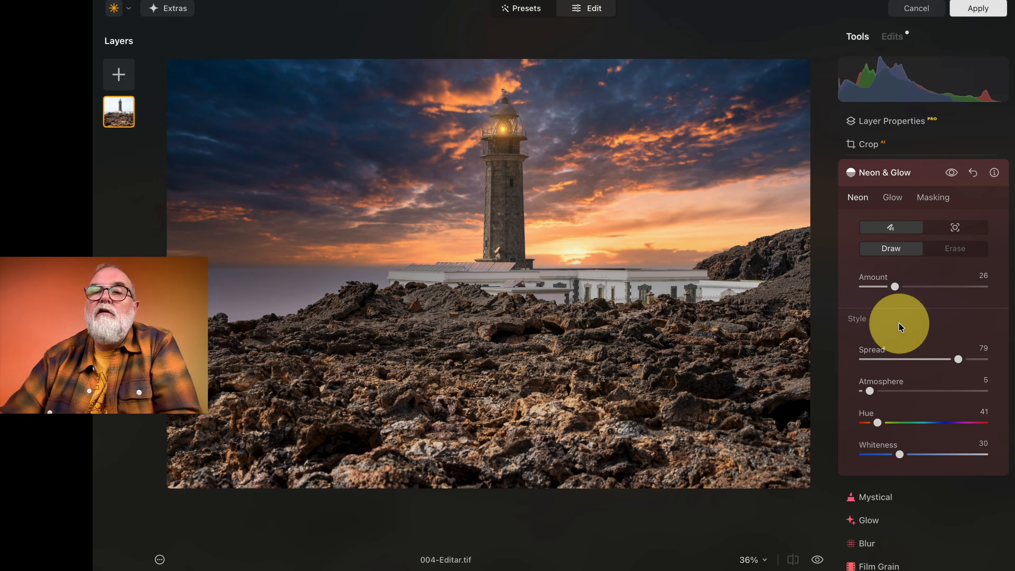
{"action": "left_click", "coordinate": [952, 174]}
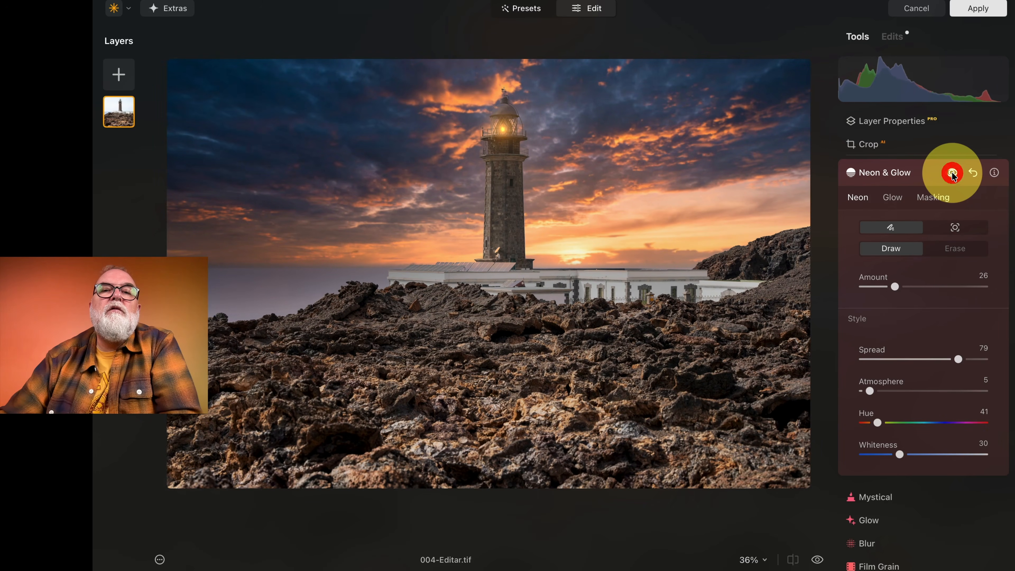
{"action": "left_click", "coordinate": [951, 174]}
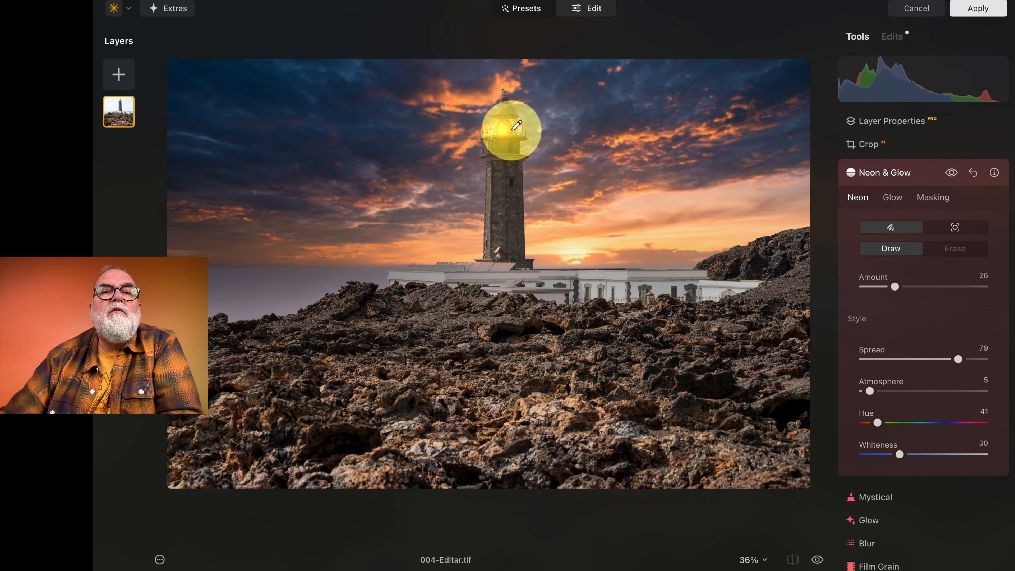
{"action": "left_click", "coordinate": [974, 9]}
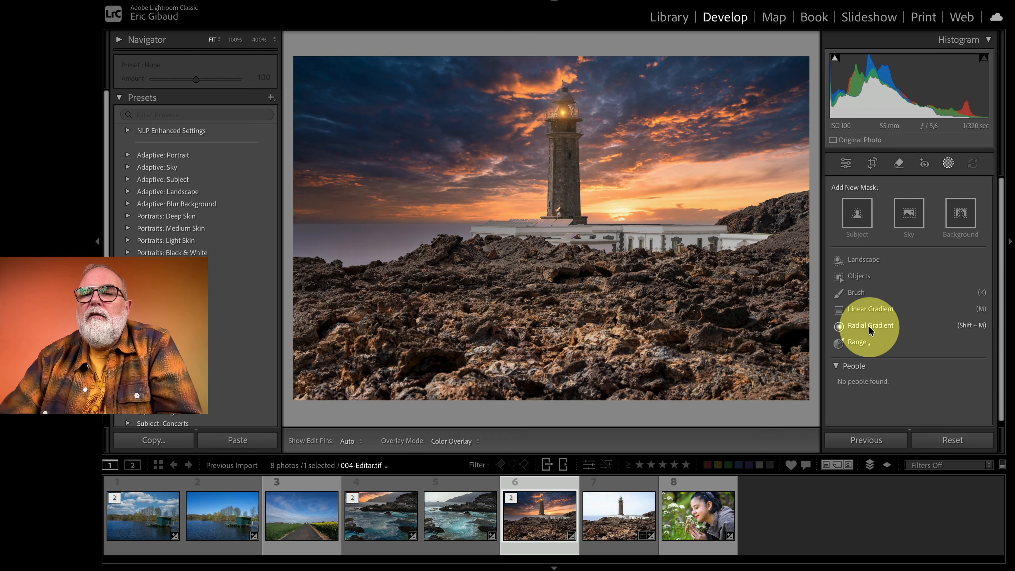
Step: Darken the rocky foreground with a linear gradient mask rising from the photo's lower edge, Exposure −1.00, and leave masking
{"action": "left_click", "coordinate": [866, 308]}
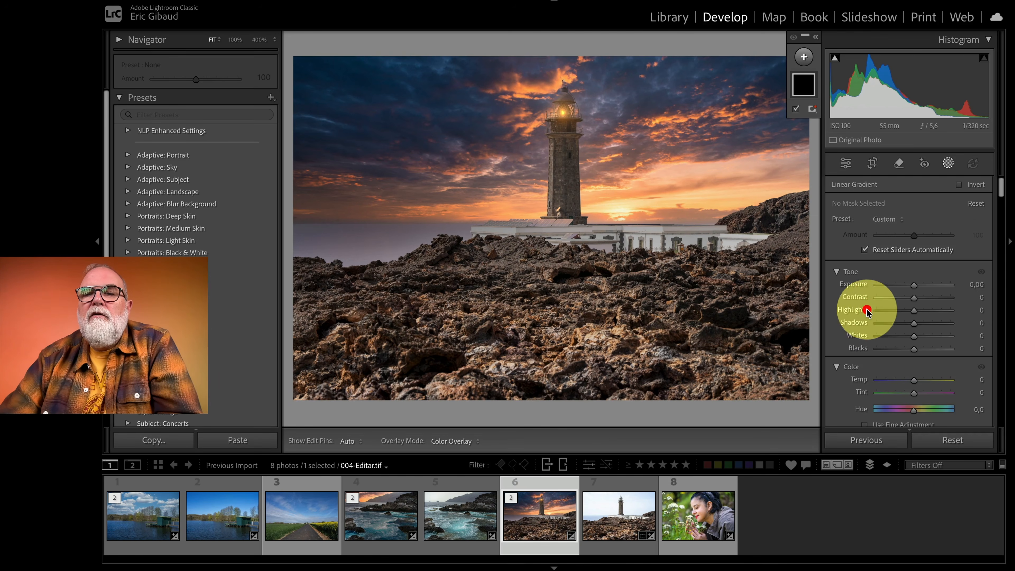
{"action": "left_click_drag", "start_coordinate": [558, 401], "coordinate": [554, 163]}
{"action": "left_click_drag", "start_coordinate": [922, 285], "coordinate": [904, 284]}
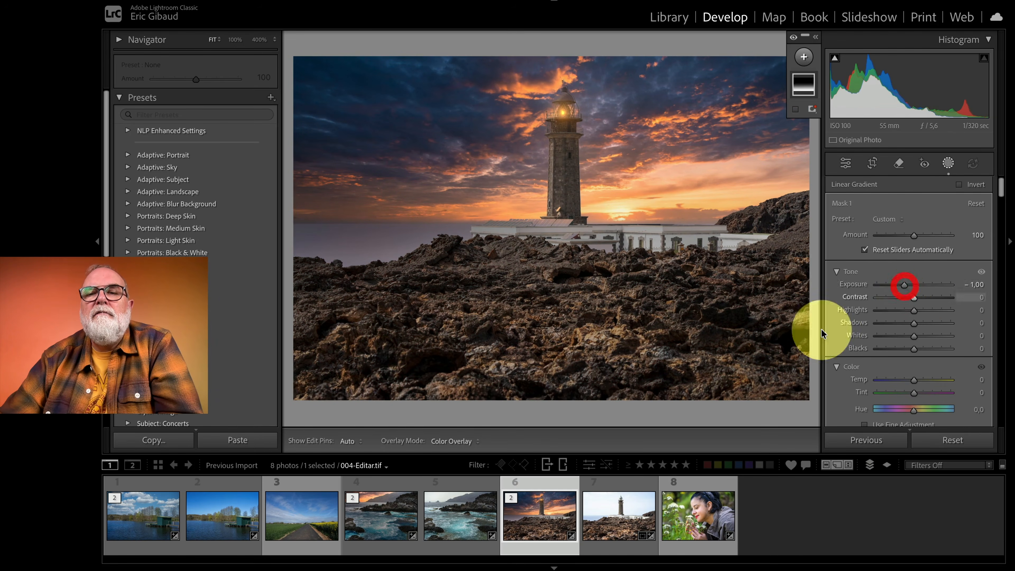
{"action": "left_click", "coordinate": [778, 419]}
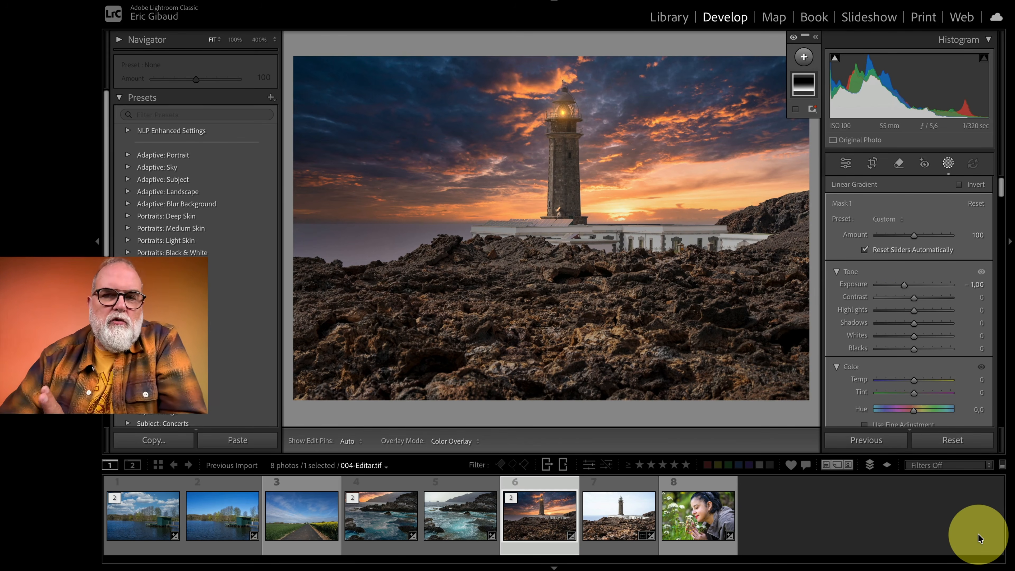
{"action": "left_click", "coordinate": [844, 163]}
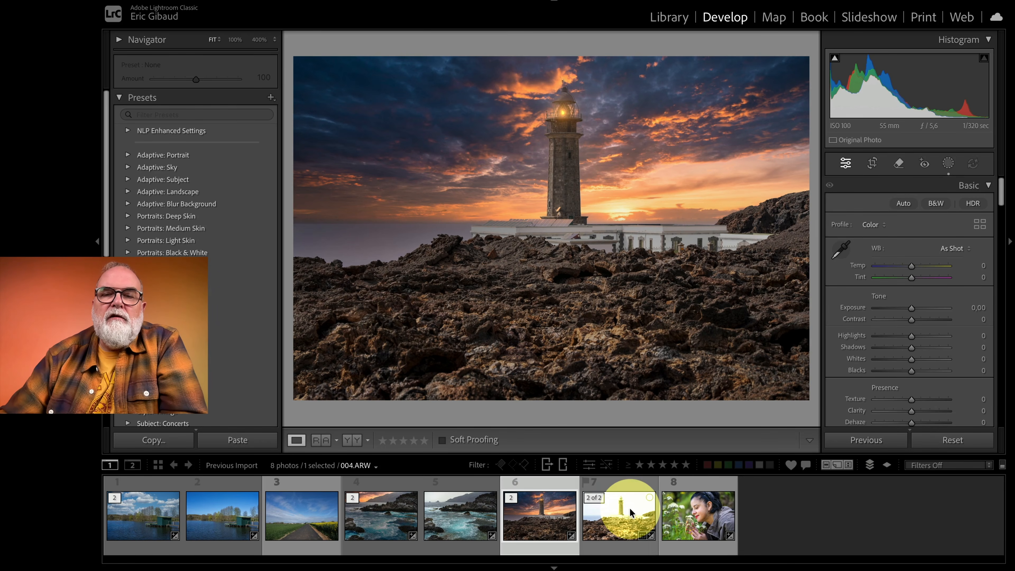
Step: Review the original and edited versions of the lighthouse, rocky coast and lake cabin photos
{"action": "left_click", "coordinate": [622, 510]}
{"action": "left_click", "coordinate": [548, 513]}
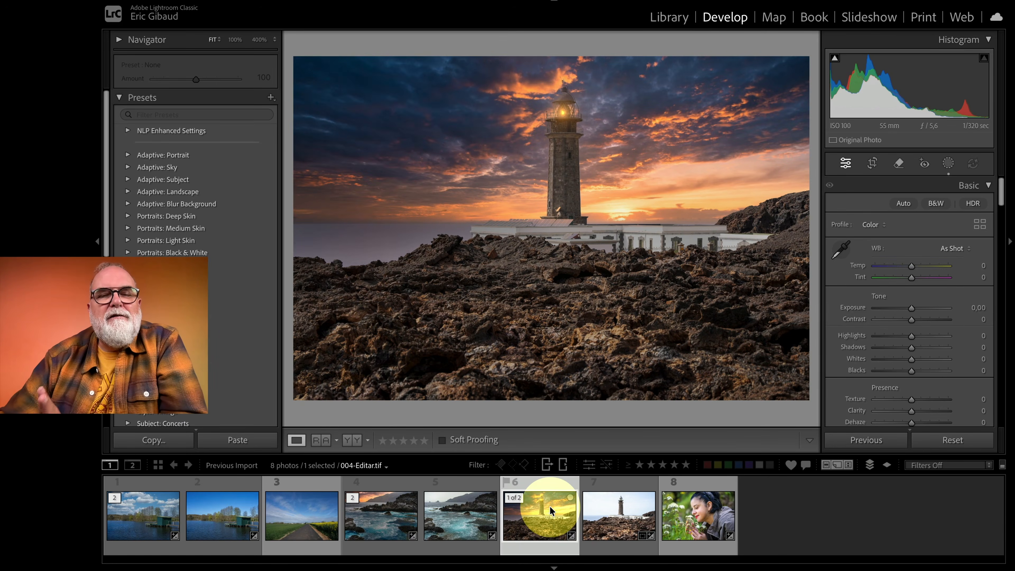
{"action": "left_click", "coordinate": [377, 507]}
{"action": "left_click", "coordinate": [464, 512]}
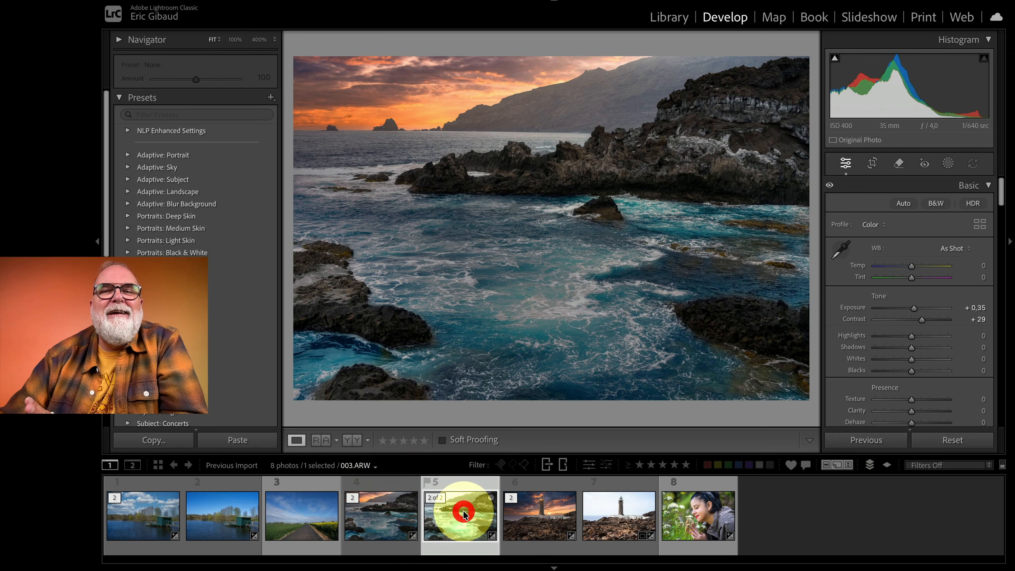
{"action": "left_click", "coordinate": [219, 522]}
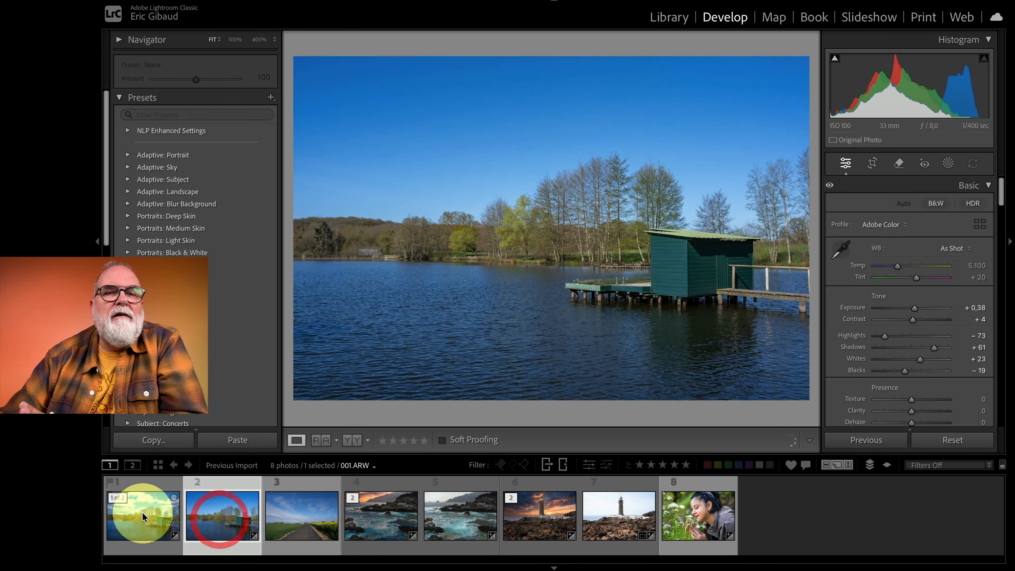
{"action": "left_click", "coordinate": [141, 511]}
Step: Apply automatic tone settings to the portrait photo 005.ARW and open it in Photoshop
{"action": "left_click", "coordinate": [697, 516]}
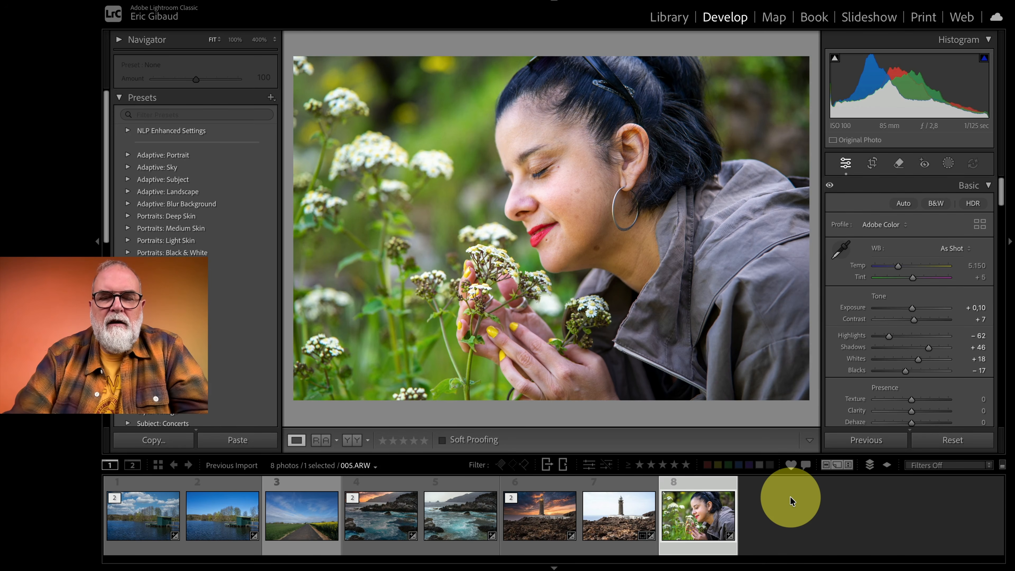
{"action": "key", "text": "super+u"}
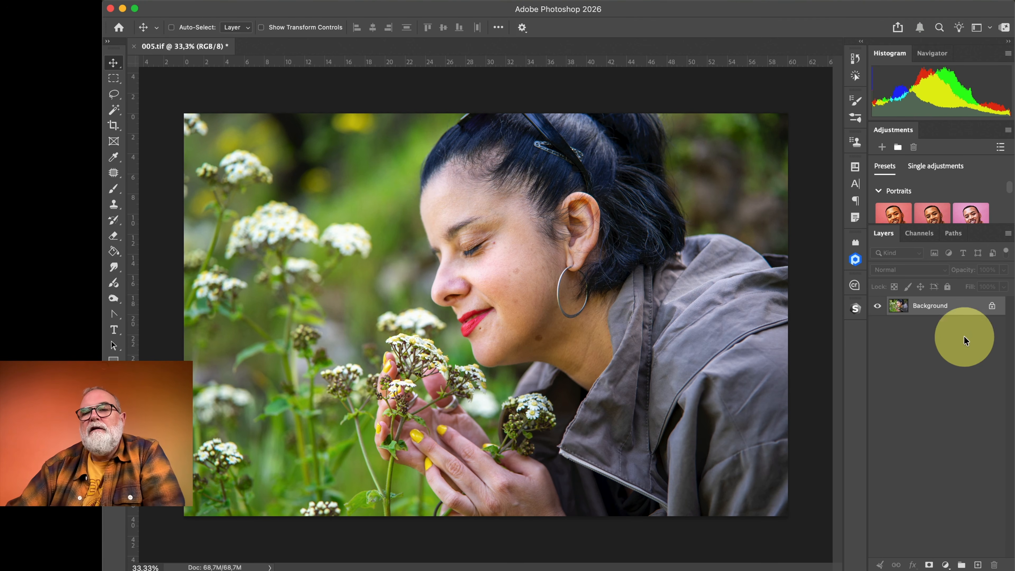
Step: Duplicate the portrait's Background layer, keeping the default name Background copy
{"action": "right_click", "coordinate": [944, 308]}
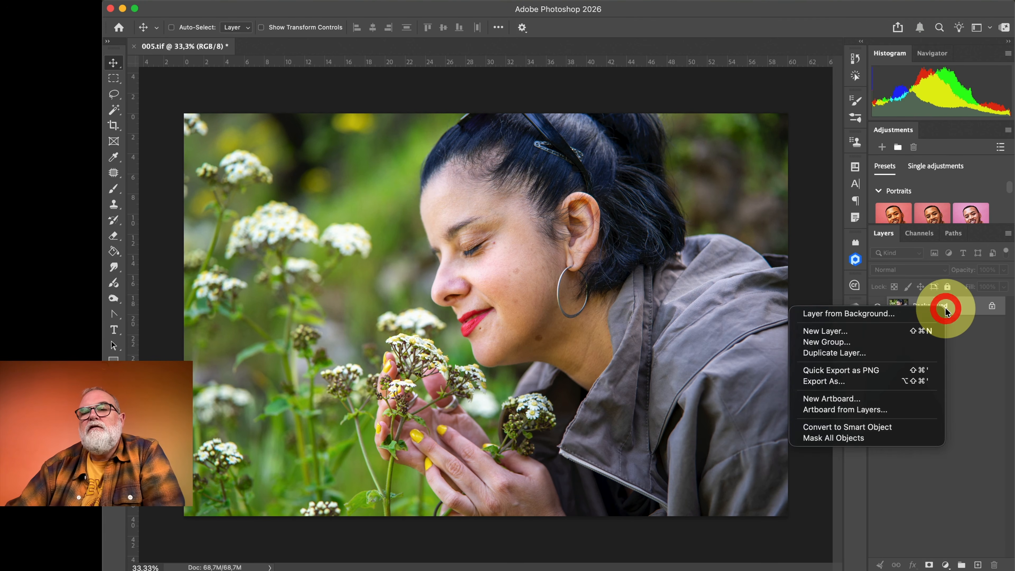
{"action": "left_click", "coordinate": [861, 352]}
{"action": "left_click", "coordinate": [647, 202]}
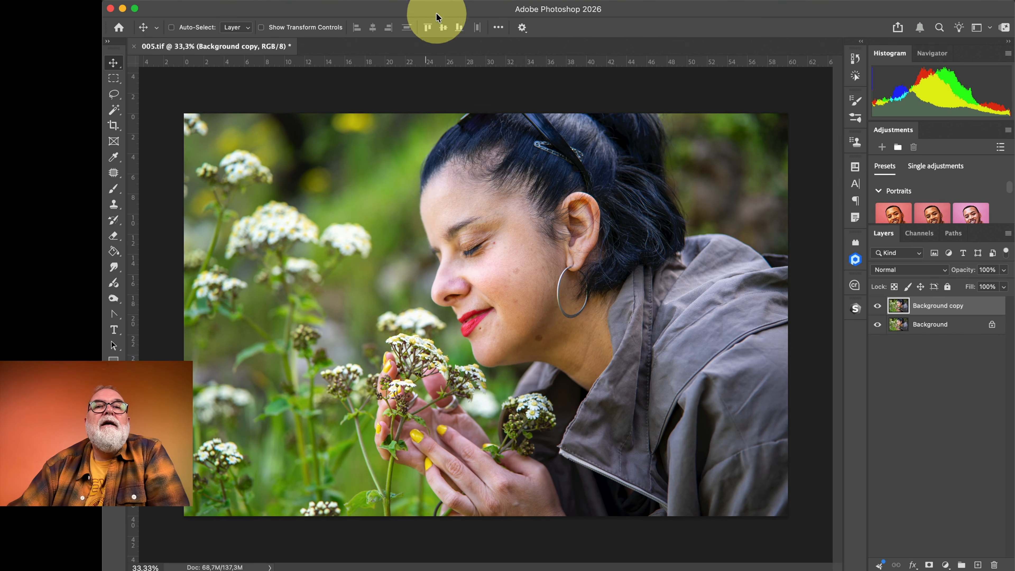
Step: Open the duplicated layer in Luminar Neo as a Skylum Software filter and show it full screen
{"action": "left_click", "coordinate": [414, 1]}
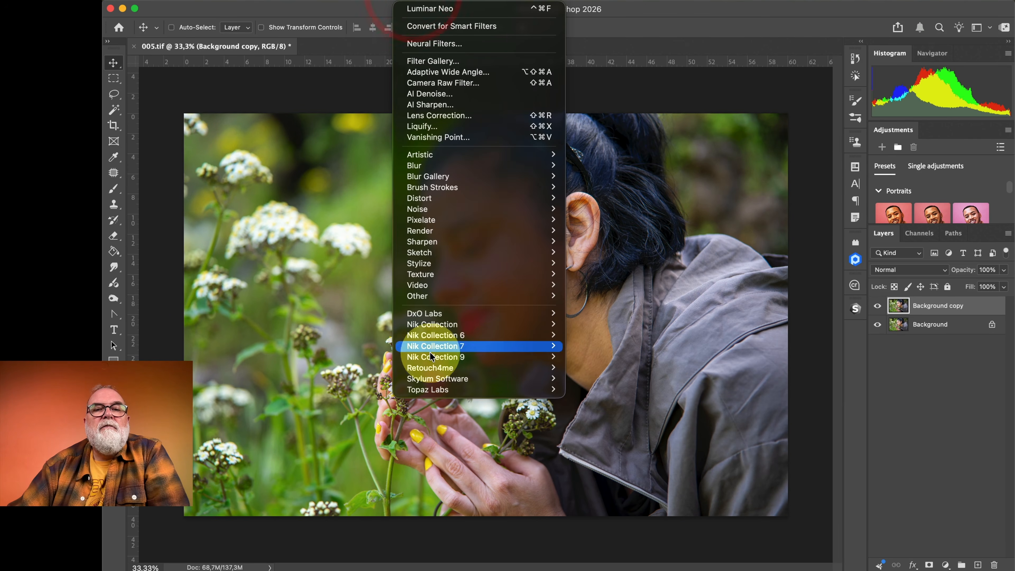
{"action": "mouse_move", "coordinate": [444, 378]}
{"action": "left_click", "coordinate": [587, 379]}
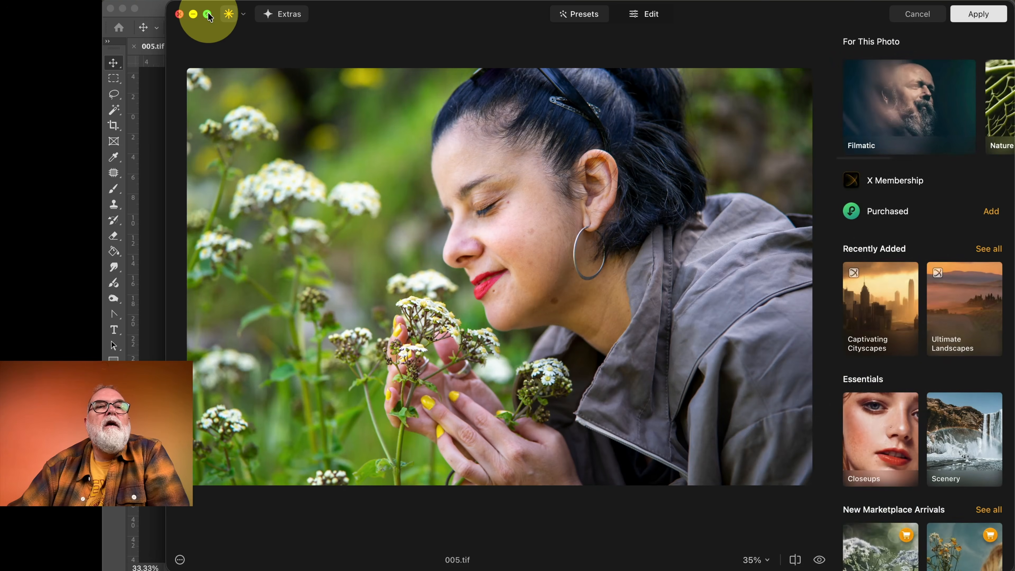
{"action": "left_click", "coordinate": [208, 16]}
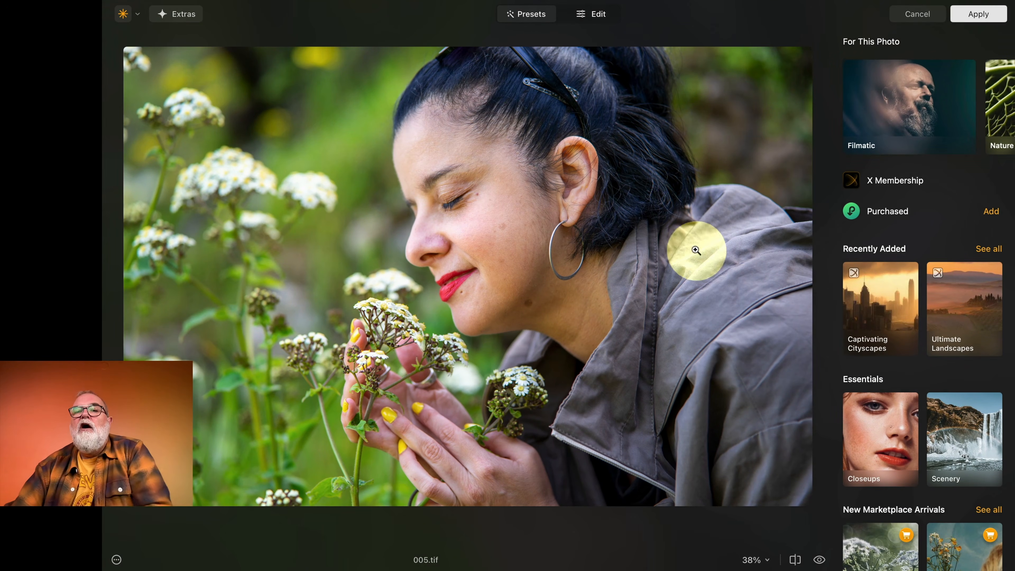
Step: Browse the Closeups preset collection, looking at Iconic and Brush Up for the portrait
{"action": "left_click", "coordinate": [867, 400]}
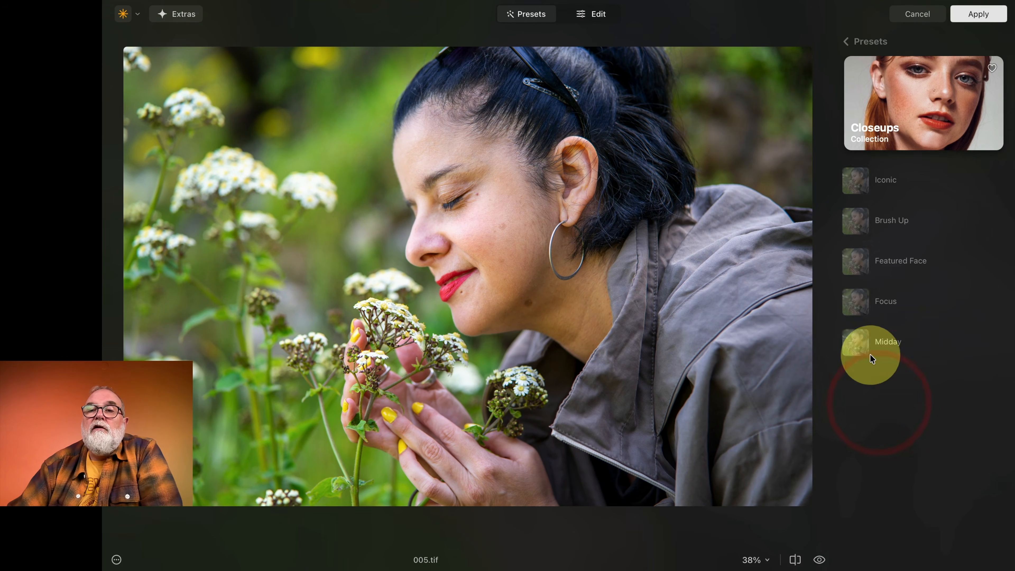
{"action": "left_click", "coordinate": [880, 181]}
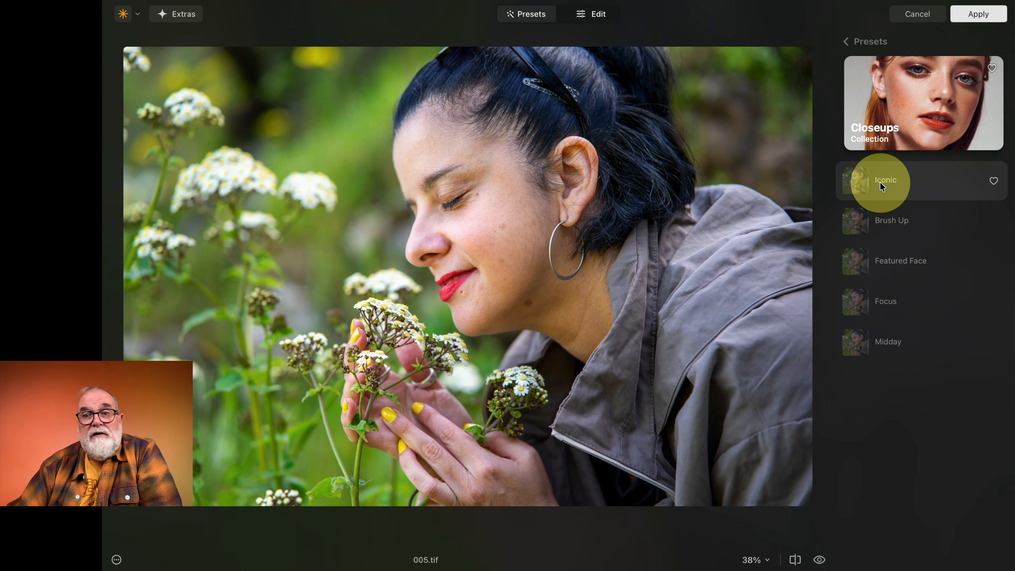
{"action": "left_click", "coordinate": [881, 222]}
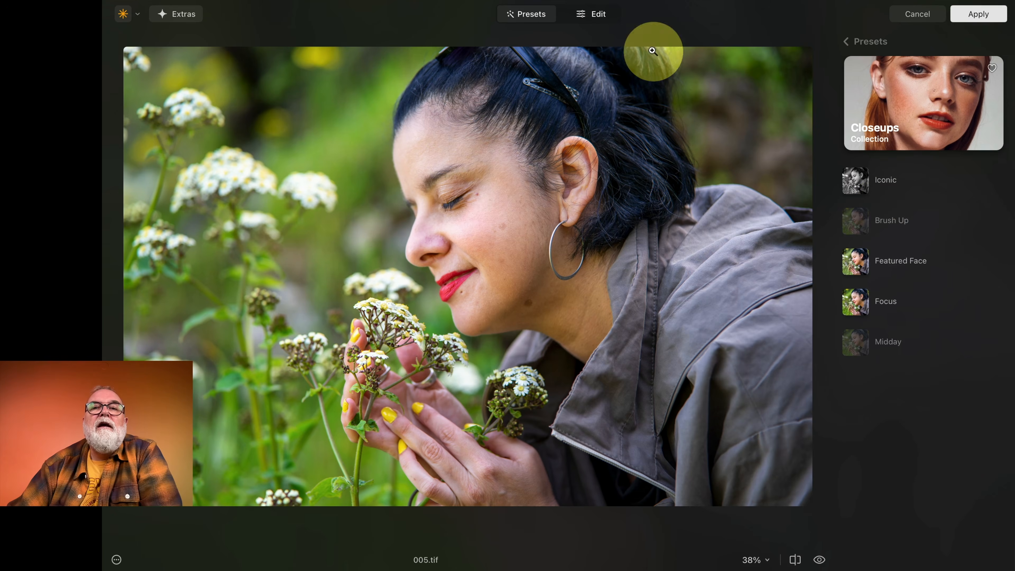
Step: Enhance the portrait in the editing tools with Accent set to 24
{"action": "left_click", "coordinate": [602, 14]}
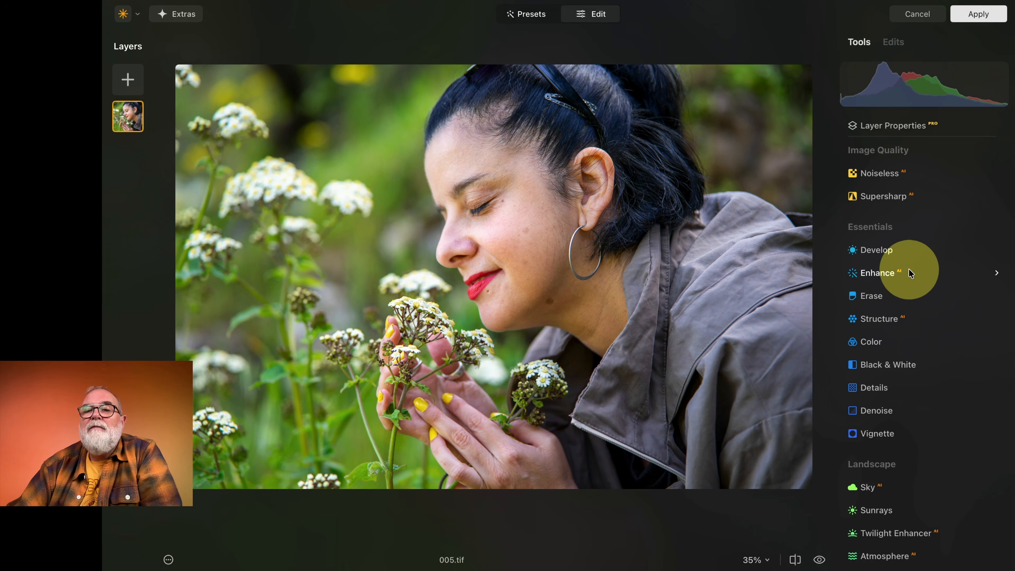
{"action": "left_click", "coordinate": [891, 271]}
{"action": "left_click_drag", "start_coordinate": [866, 355], "coordinate": [896, 355]}
Step: Try the Face Light adjustment on the woman's face with the Face AI portrait tool
{"action": "scroll", "coordinate": [919, 412], "scroll_direction": "down", "scroll_amount": 10}
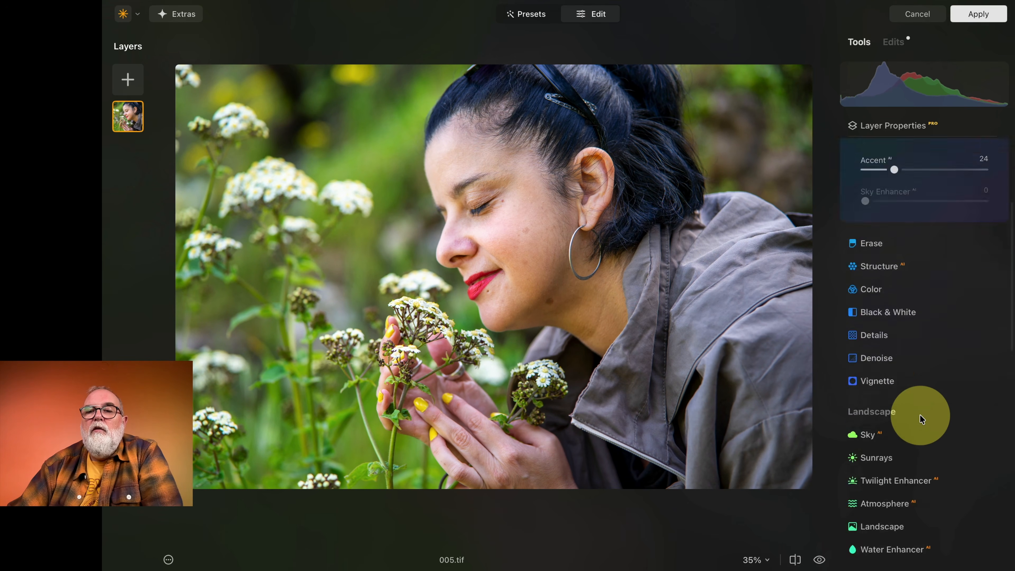
{"action": "scroll", "coordinate": [918, 414], "scroll_direction": "down", "scroll_amount": 5}
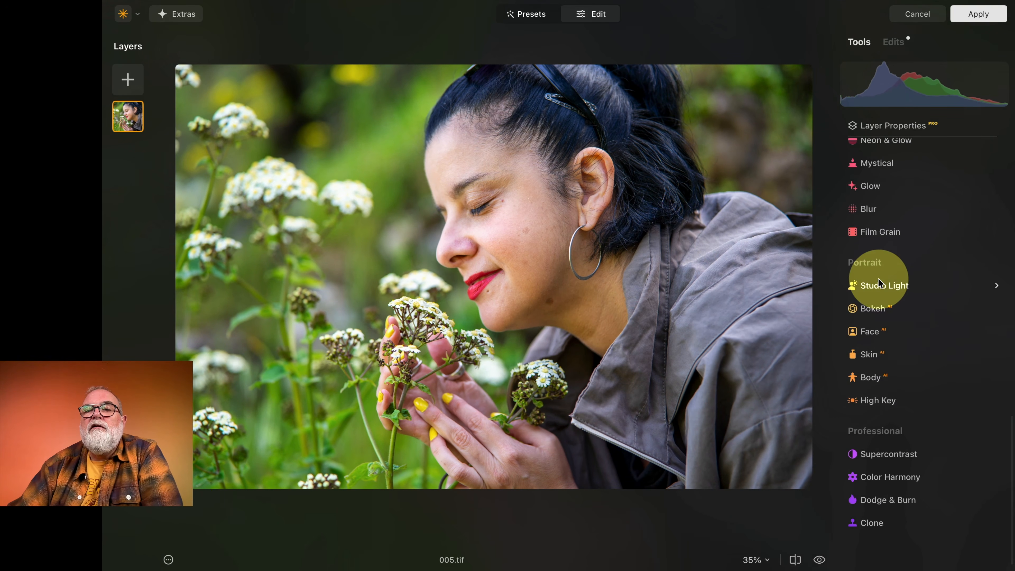
{"action": "left_click", "coordinate": [879, 333]}
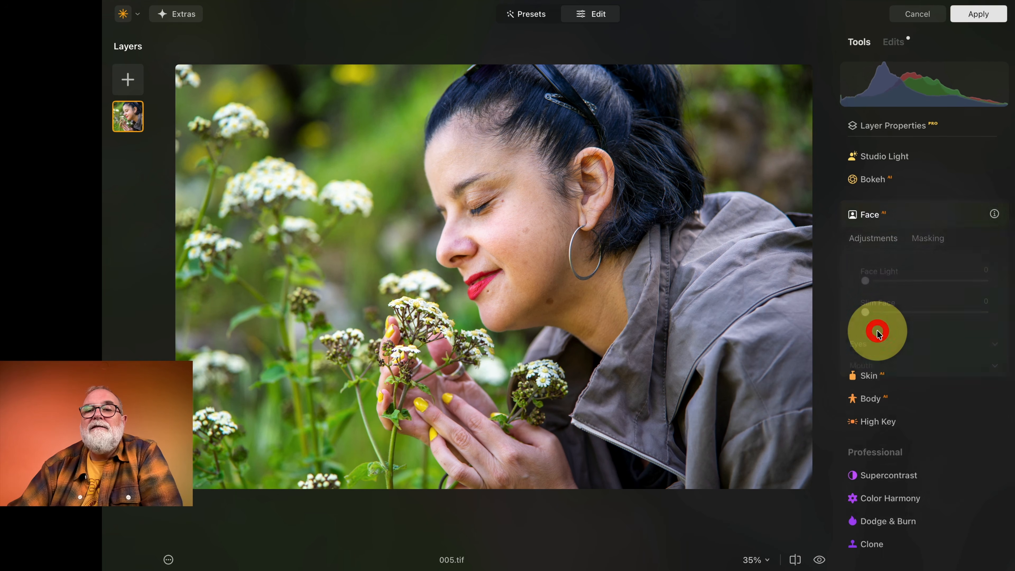
{"action": "left_click_drag", "start_coordinate": [866, 285], "coordinate": [838, 292]}
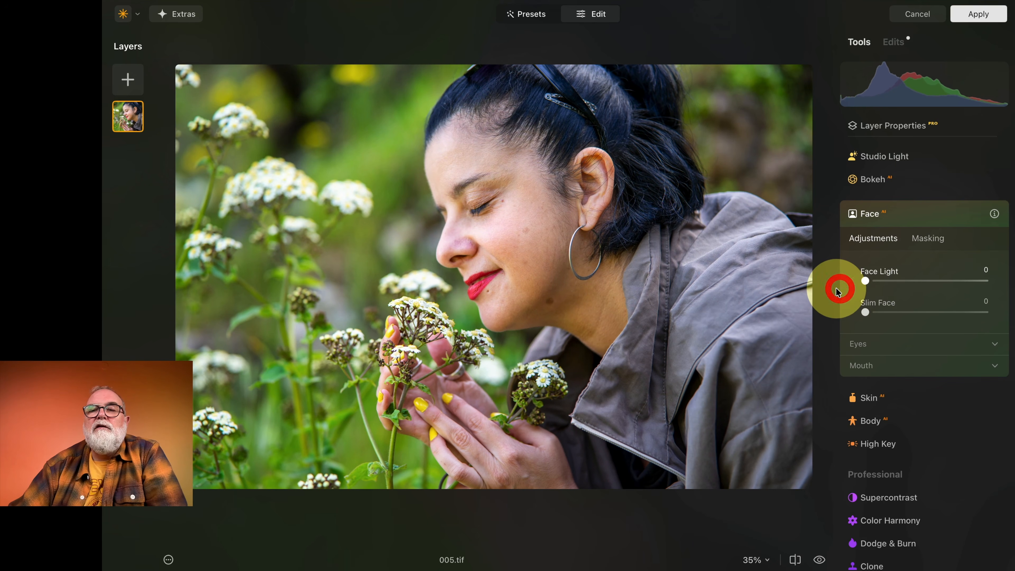
{"action": "scroll", "coordinate": [875, 352], "scroll_direction": "down", "scroll_amount": 2}
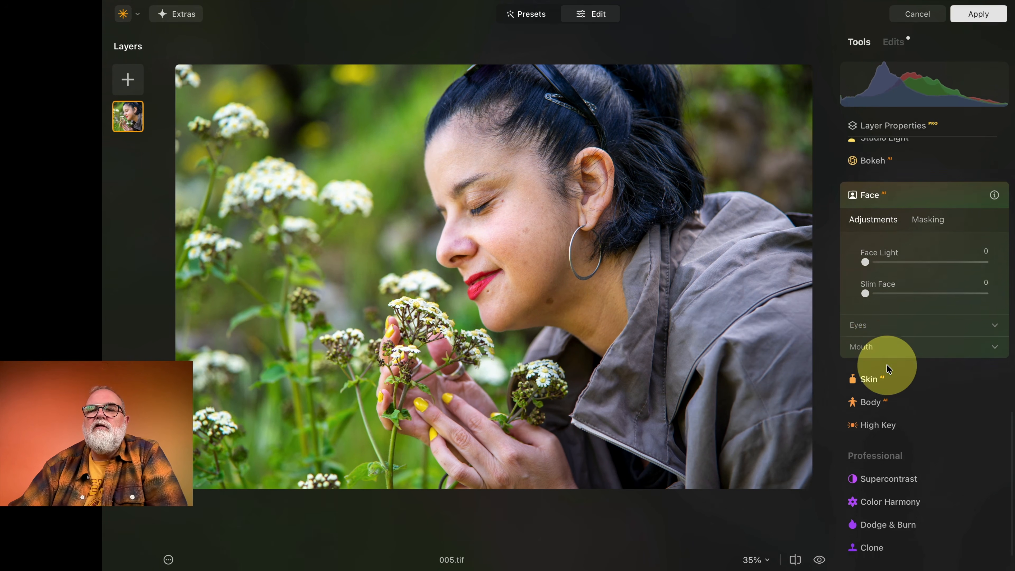
Step: Retouch the woman's skin with the Skin AI tool, setting Face Smoothing to 17 and Shine Removal to 28
{"action": "left_click", "coordinate": [872, 354]}
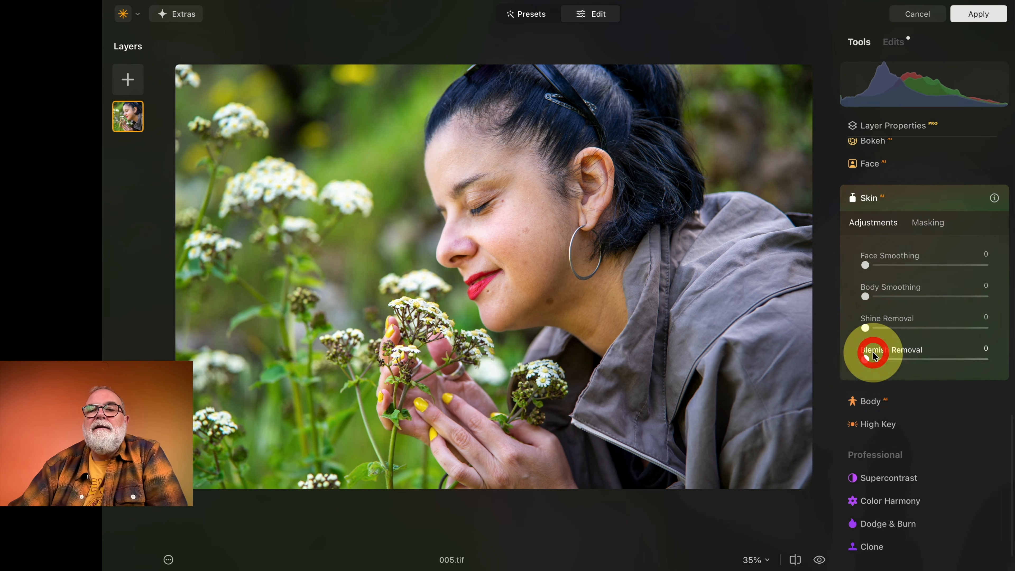
{"action": "left_click", "coordinate": [546, 222]}
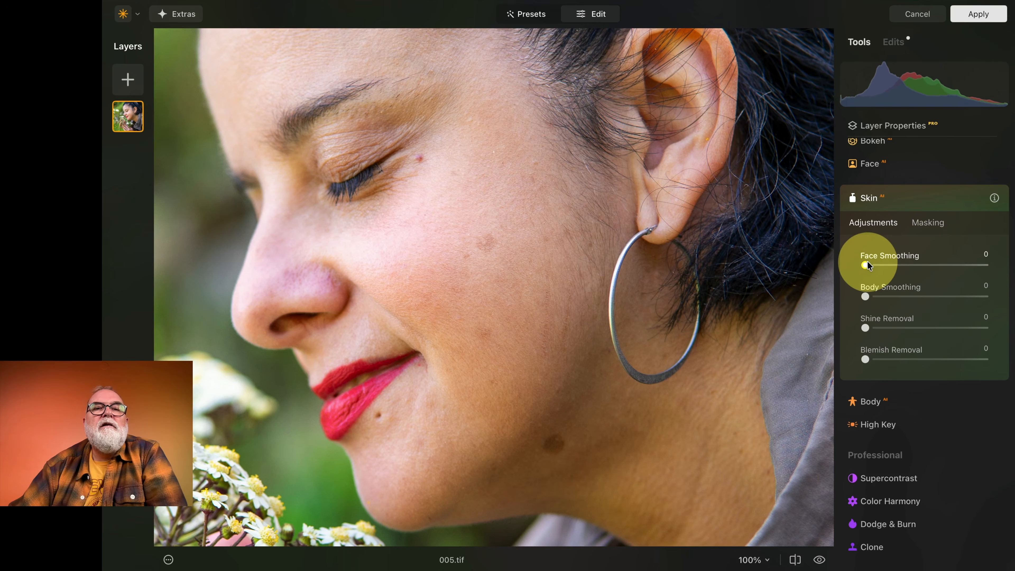
{"action": "left_click_drag", "start_coordinate": [865, 265], "coordinate": [993, 273]}
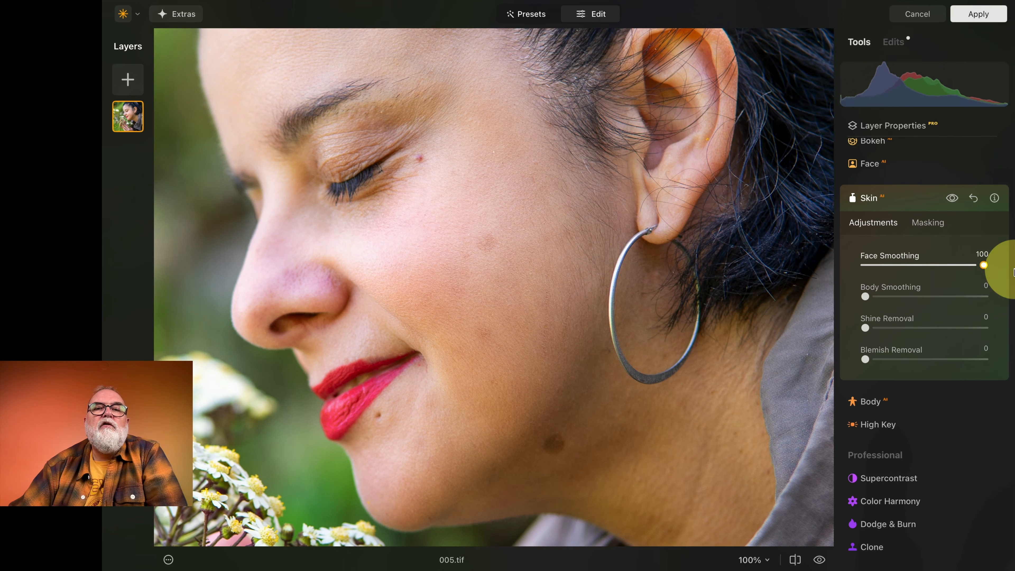
{"action": "left_click_drag", "start_coordinate": [984, 266], "coordinate": [884, 267]}
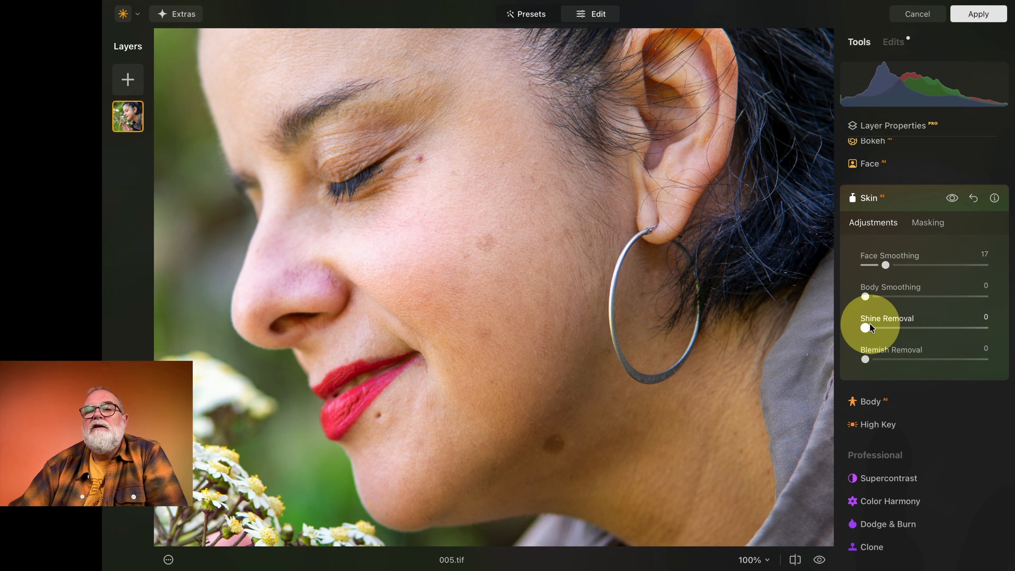
{"action": "left_click_drag", "start_coordinate": [877, 328], "coordinate": [898, 328]}
{"action": "left_click_drag", "start_coordinate": [460, 197], "coordinate": [501, 181]}
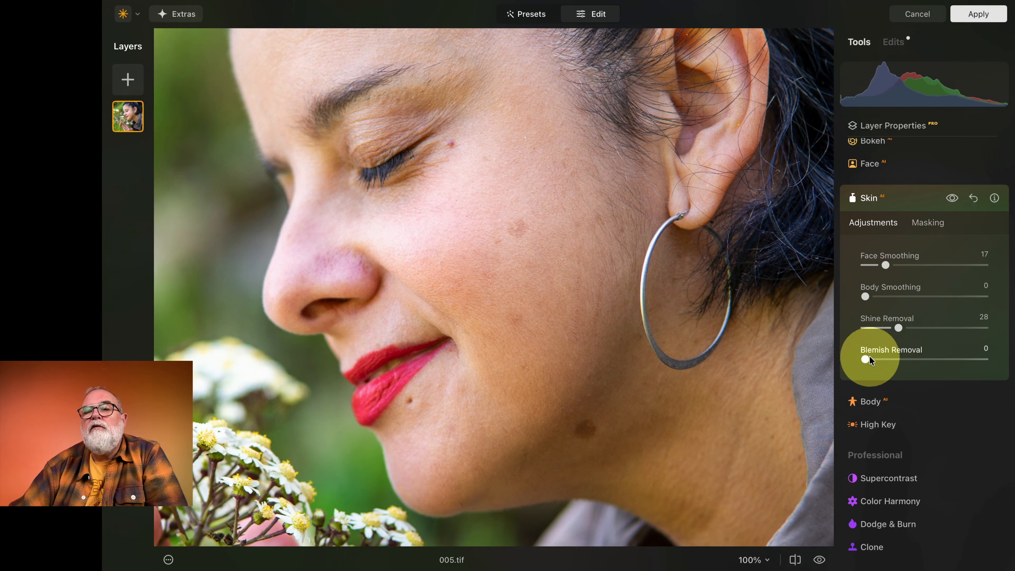
Step: Set the skin's Blemish Removal to 83 after comparing full strength with the unretouched skin
{"action": "left_click_drag", "start_coordinate": [865, 359], "coordinate": [1003, 362]}
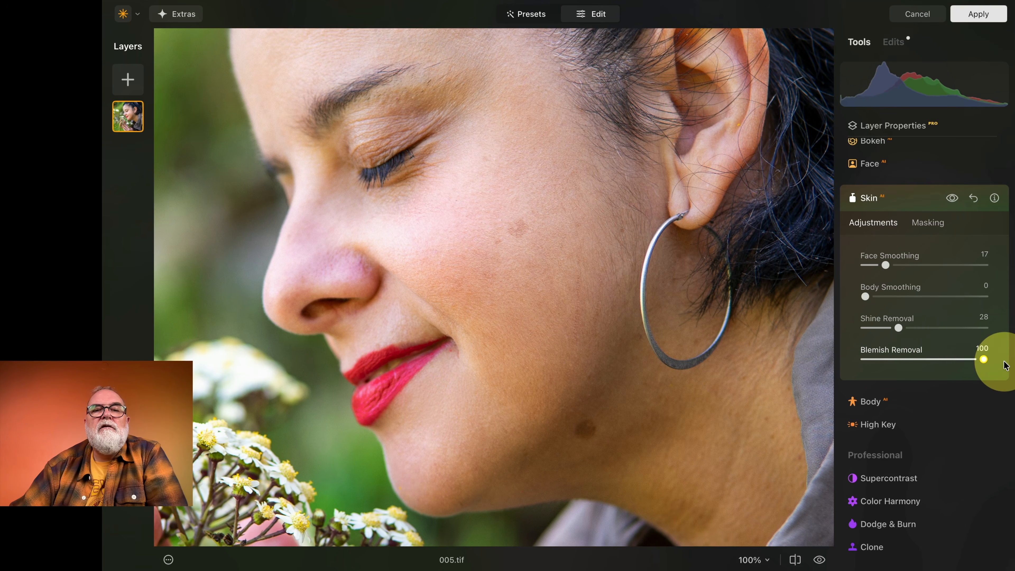
{"action": "left_click", "coordinate": [447, 373]}
{"action": "left_click", "coordinate": [503, 279]}
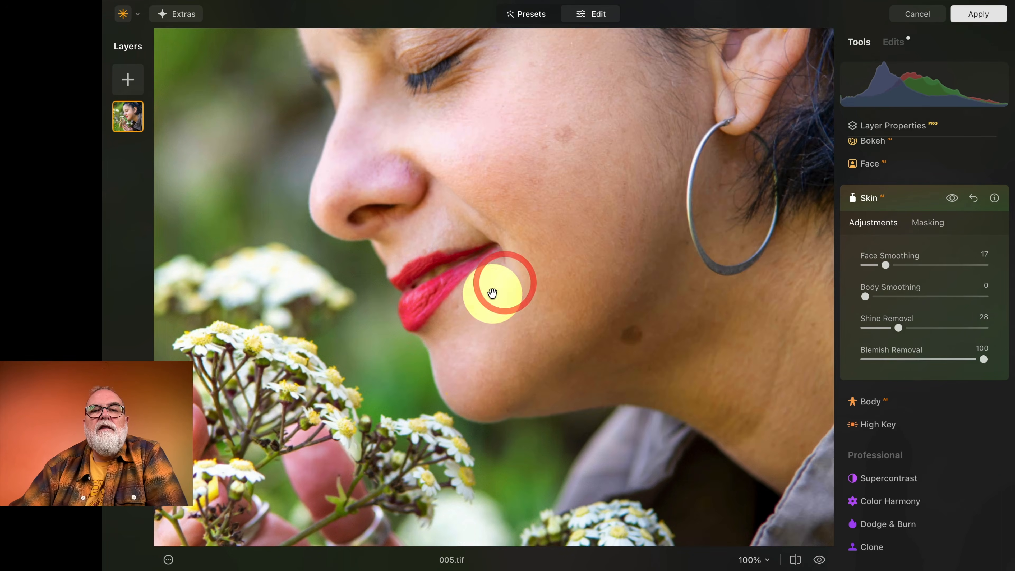
{"action": "left_click", "coordinate": [952, 198]}
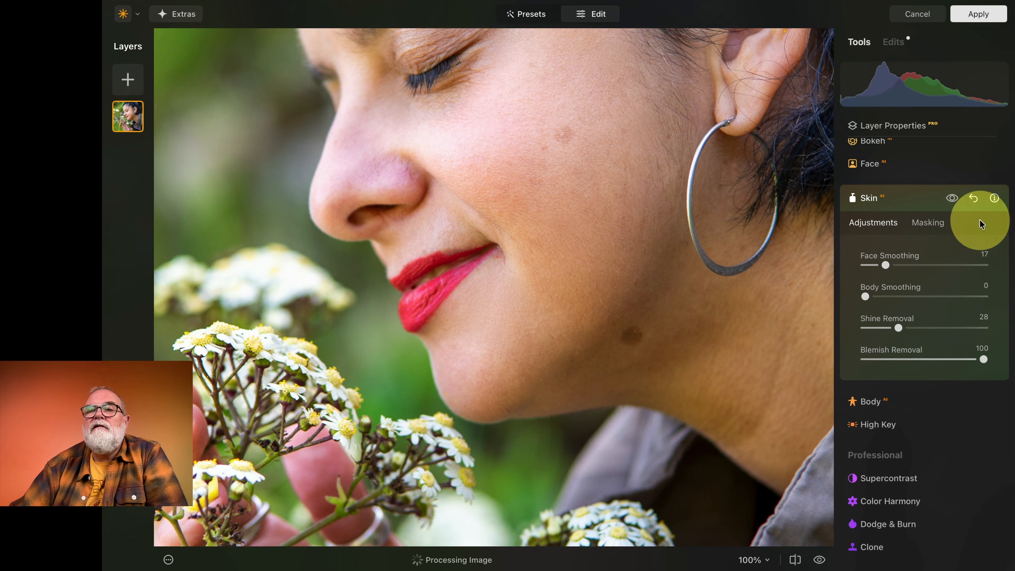
{"action": "left_click", "coordinate": [953, 197]}
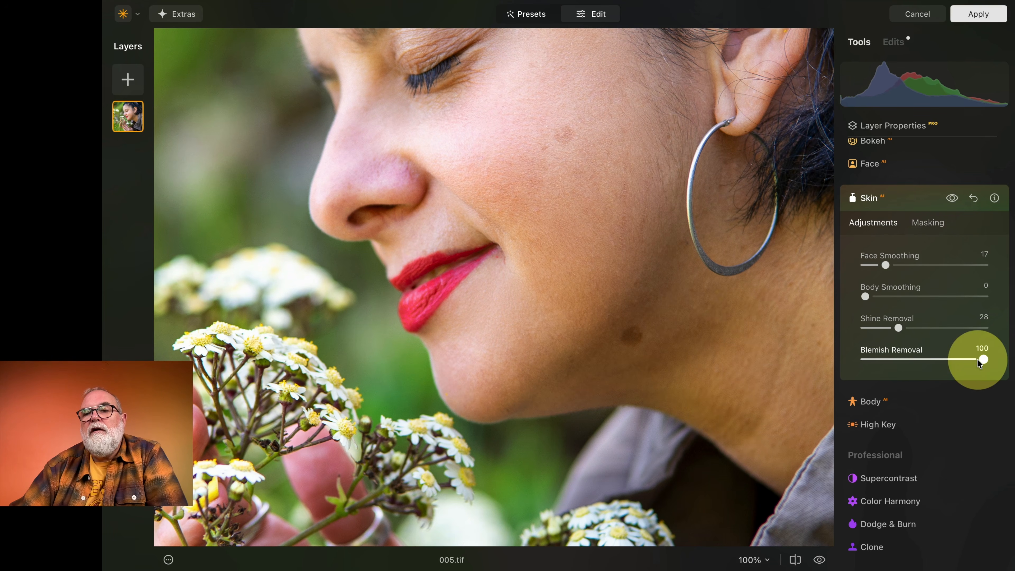
{"action": "left_click_drag", "start_coordinate": [971, 362], "coordinate": [963, 359]}
Step: Examine the eye and mouth adjustments that the Face AI tool offers for the portrait
{"action": "scroll", "coordinate": [907, 418], "scroll_direction": "up", "scroll_amount": 3}
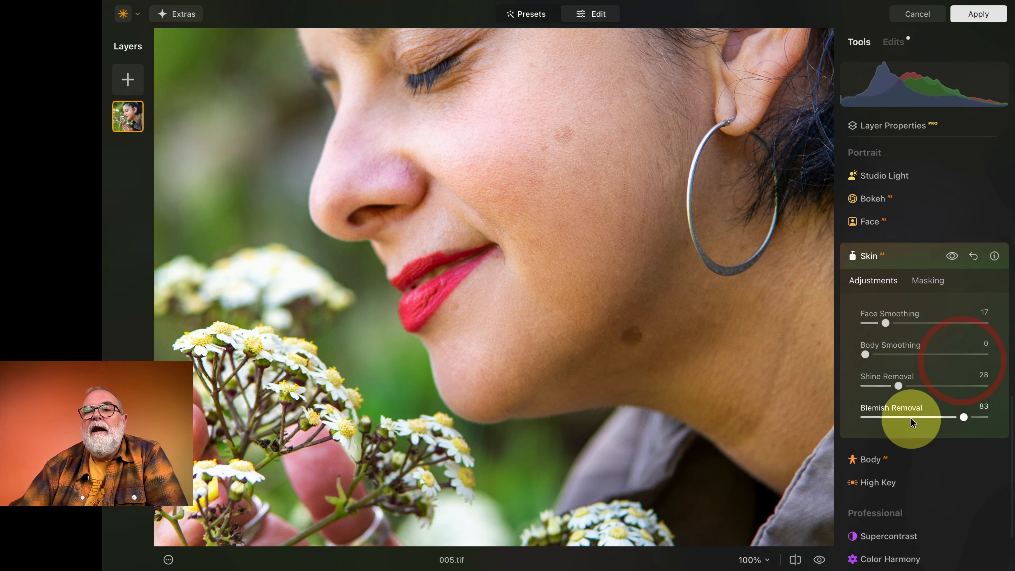
{"action": "left_click", "coordinate": [867, 235]}
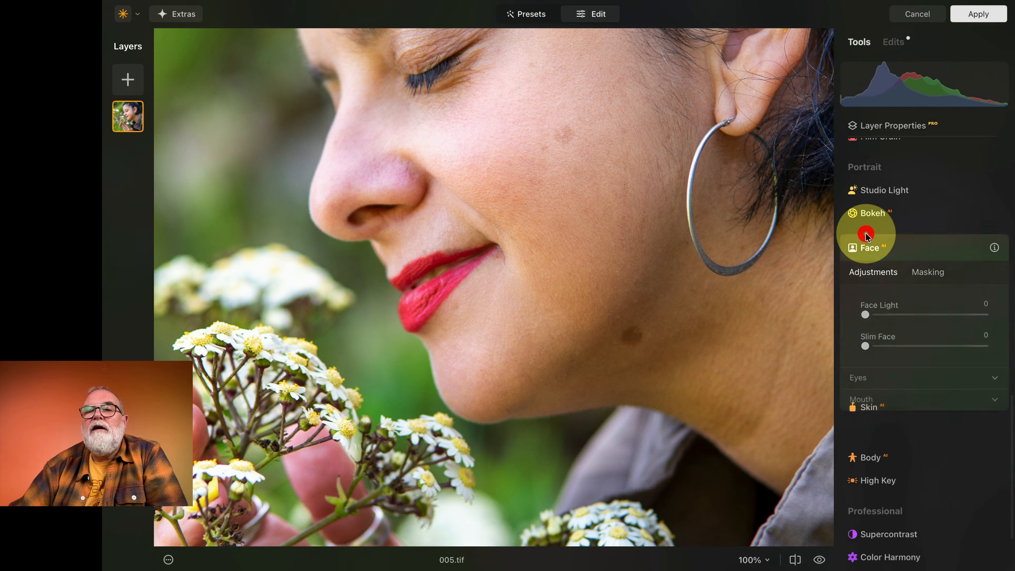
{"action": "left_click", "coordinate": [857, 379]}
{"action": "scroll", "coordinate": [872, 388], "scroll_direction": "down", "scroll_amount": 5}
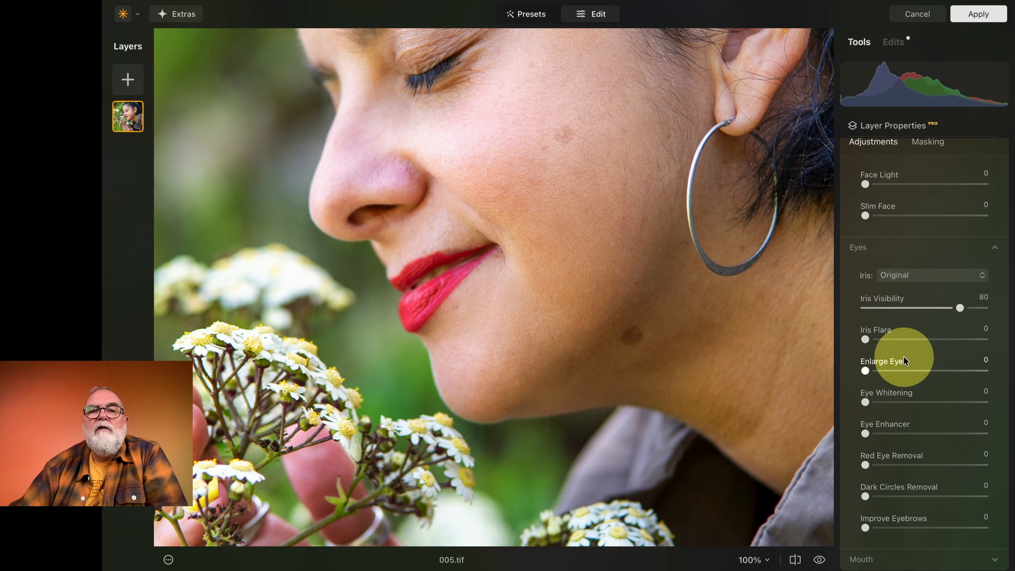
{"action": "left_click", "coordinate": [606, 265]}
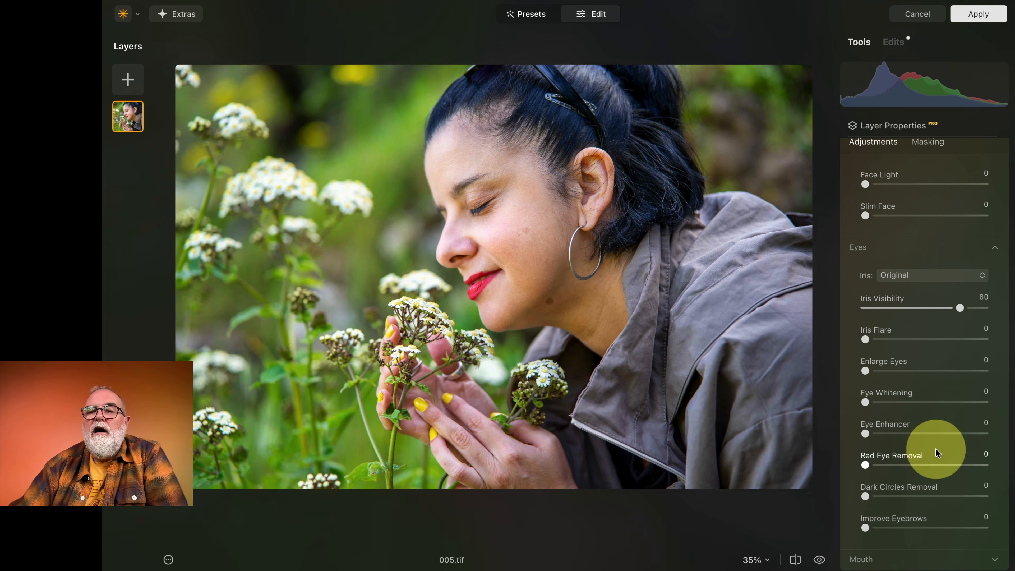
{"action": "scroll", "coordinate": [899, 460], "scroll_direction": "down", "scroll_amount": 3}
{"action": "left_click", "coordinate": [865, 439]}
{"action": "scroll", "coordinate": [869, 447], "scroll_direction": "down", "scroll_amount": 3}
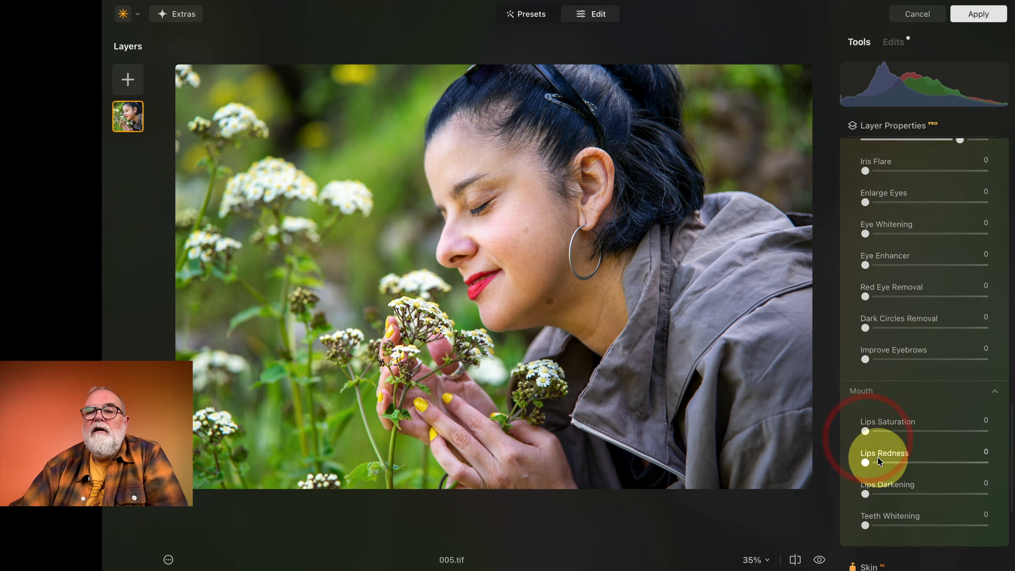
Step: Try Lips Saturation, Lips Redness and Lips Darkening on the woman's mouth and reset them to 0
{"action": "left_click", "coordinate": [487, 272]}
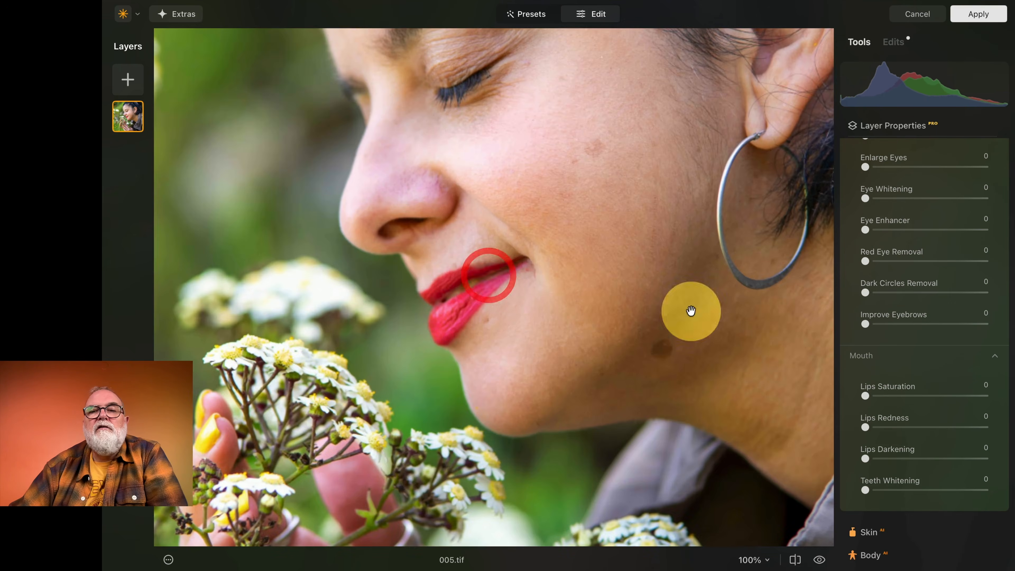
{"action": "left_click_drag", "start_coordinate": [867, 399], "coordinate": [976, 423]}
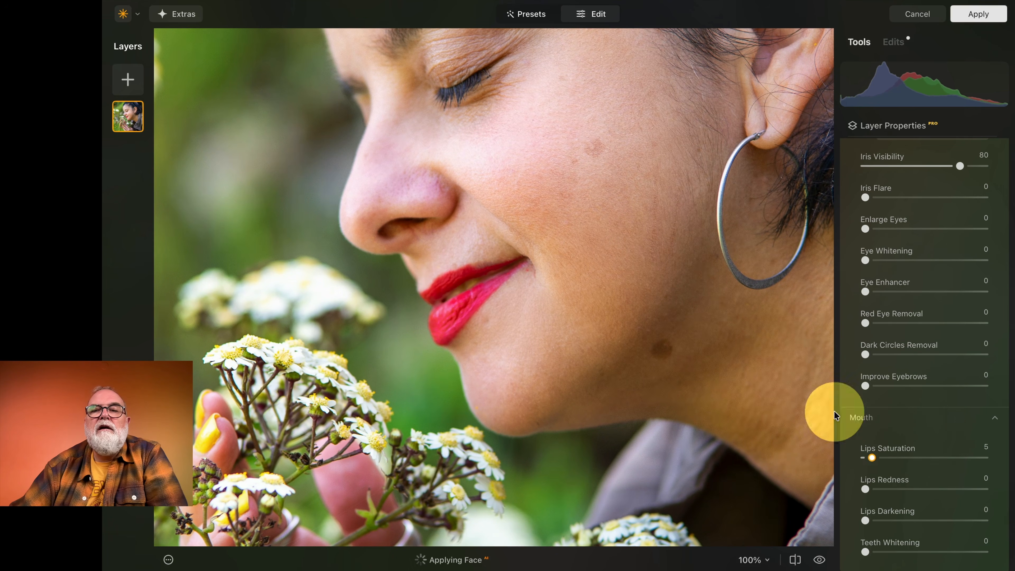
{"action": "double_click", "coordinate": [866, 446]}
{"action": "scroll", "coordinate": [879, 476], "scroll_direction": "down", "scroll_amount": 2}
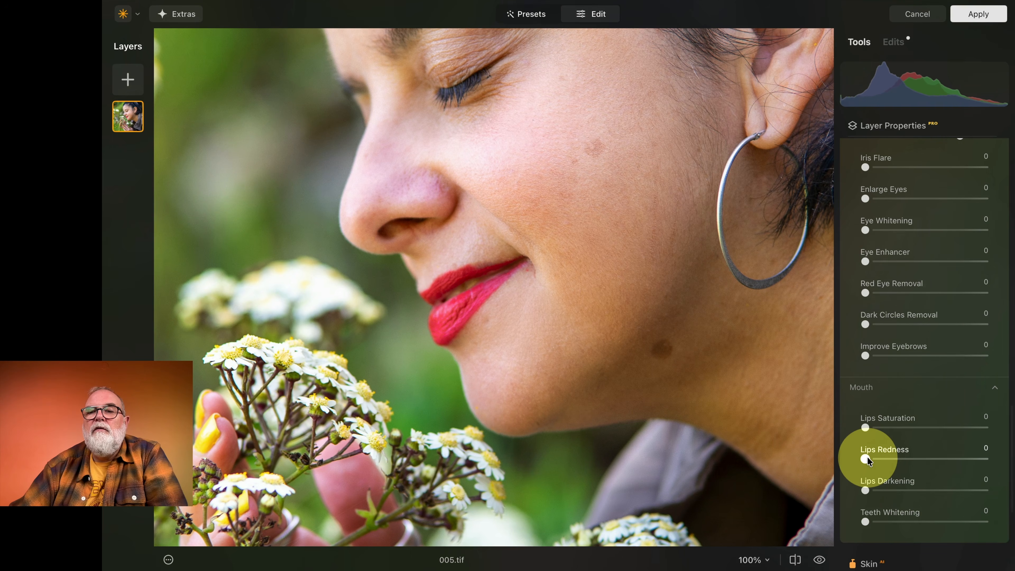
{"action": "left_click_drag", "start_coordinate": [866, 458], "coordinate": [762, 450]}
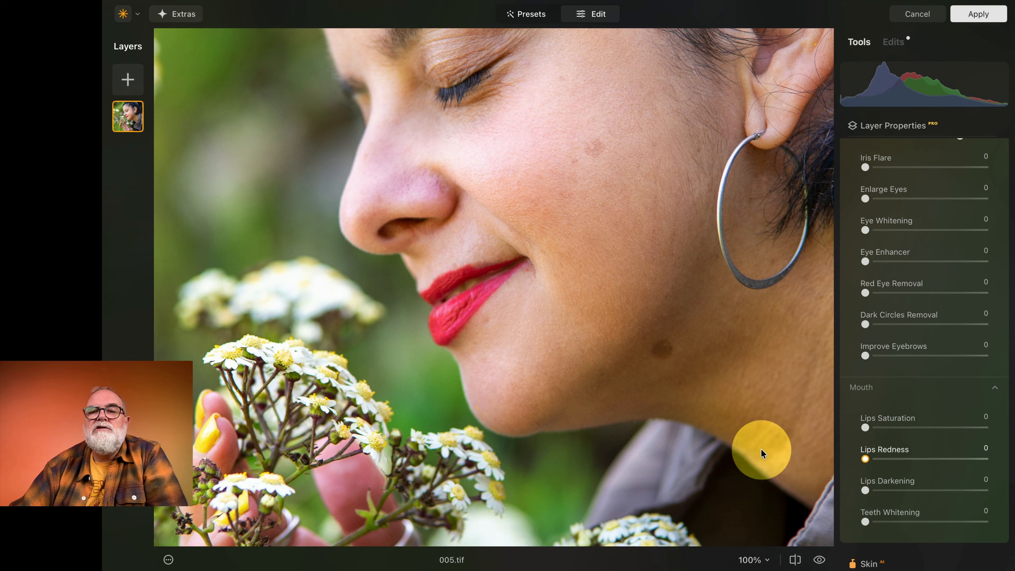
{"action": "left_click_drag", "start_coordinate": [865, 491], "coordinate": [789, 483]}
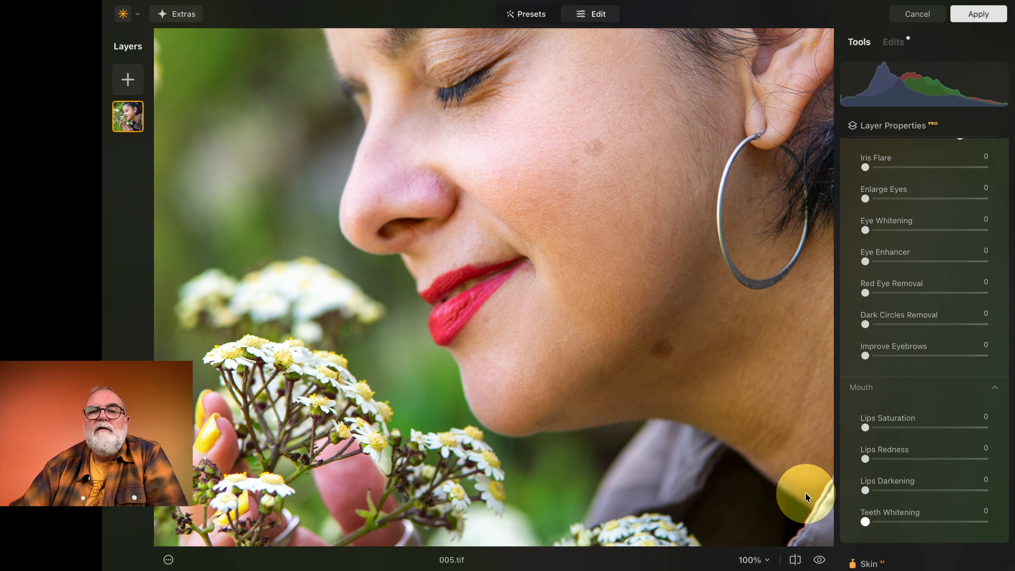
{"action": "left_click", "coordinate": [575, 312]}
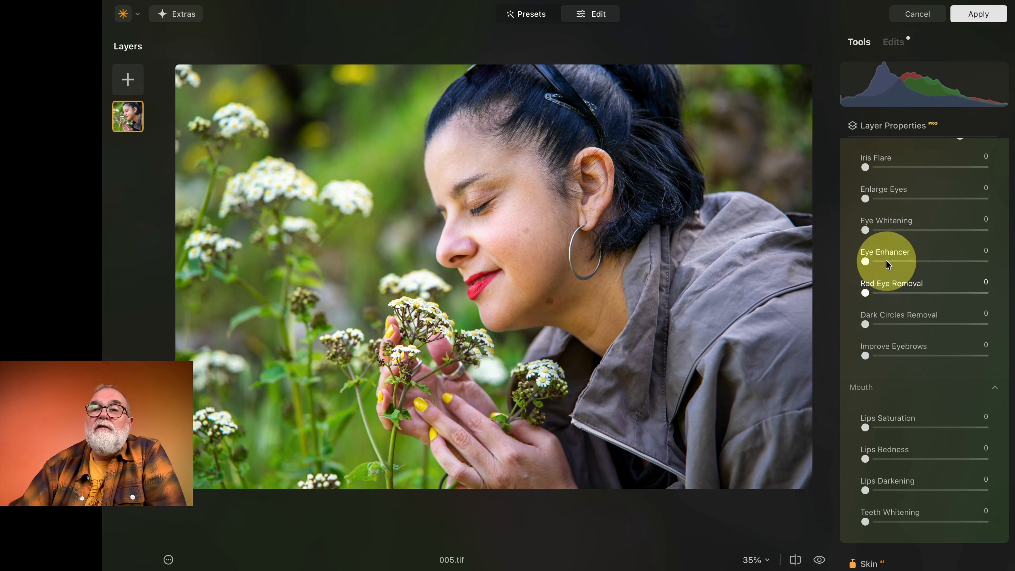
{"action": "scroll", "coordinate": [915, 168], "scroll_direction": "up", "scroll_amount": 2}
{"action": "scroll", "coordinate": [901, 181], "scroll_direction": "up", "scroll_amount": 10}
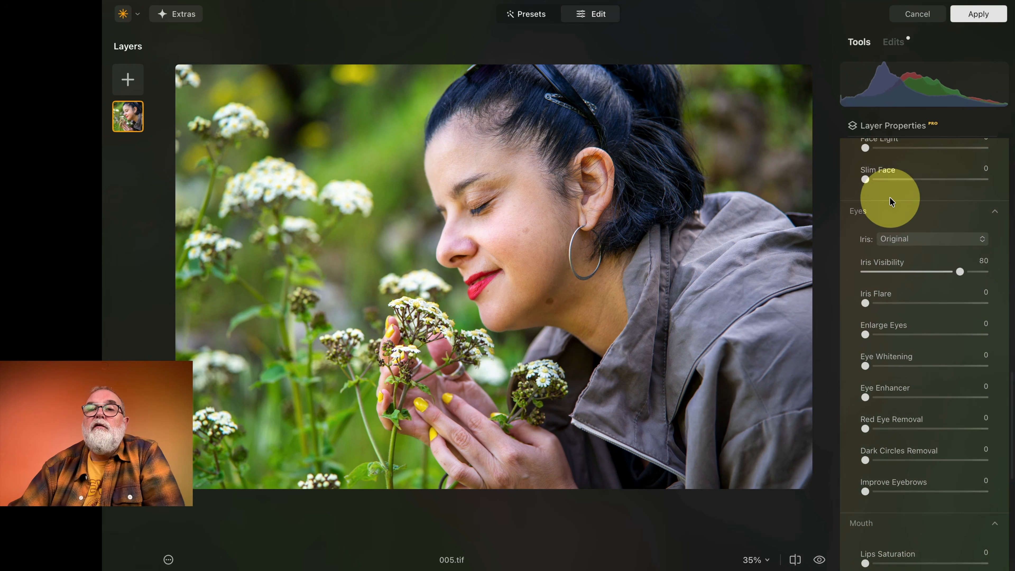
{"action": "left_click", "coordinate": [907, 206]}
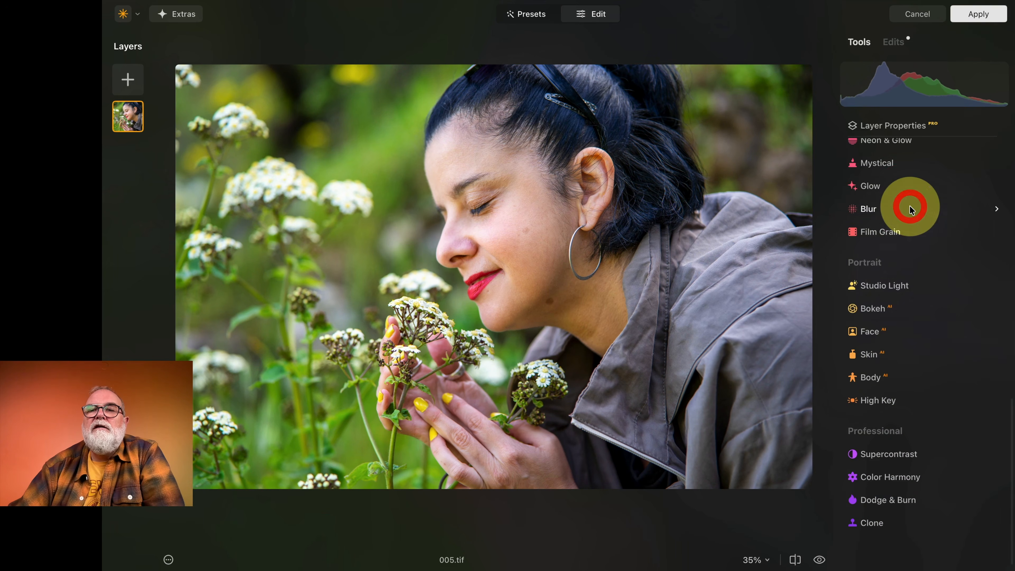
{"action": "left_click", "coordinate": [878, 336]}
{"action": "left_click", "coordinate": [935, 155]}
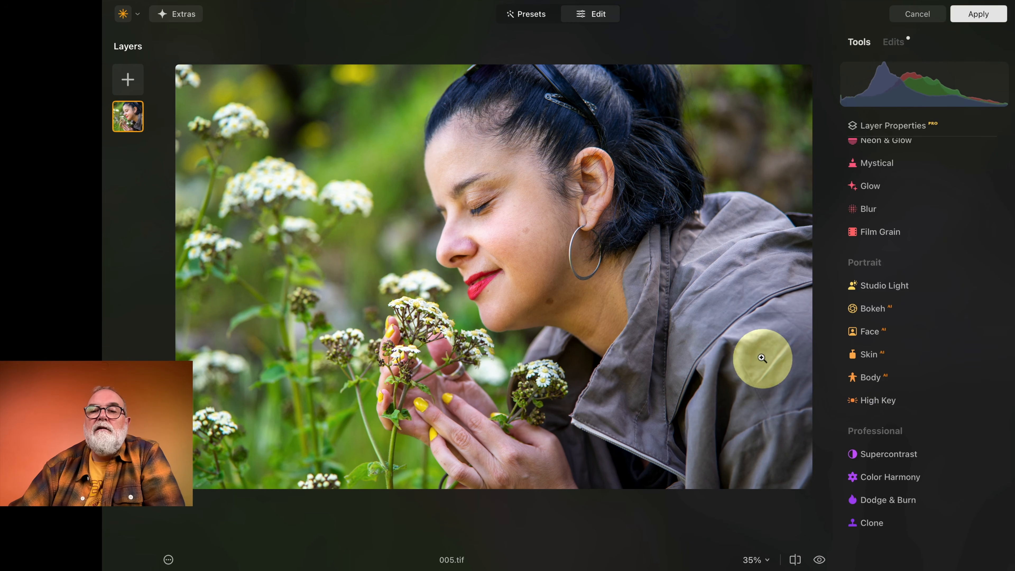
Step: Compare the portrait with its unedited version at 100% zoom and apply the edits to the Photoshop layer
{"action": "left_click", "coordinate": [488, 228]}
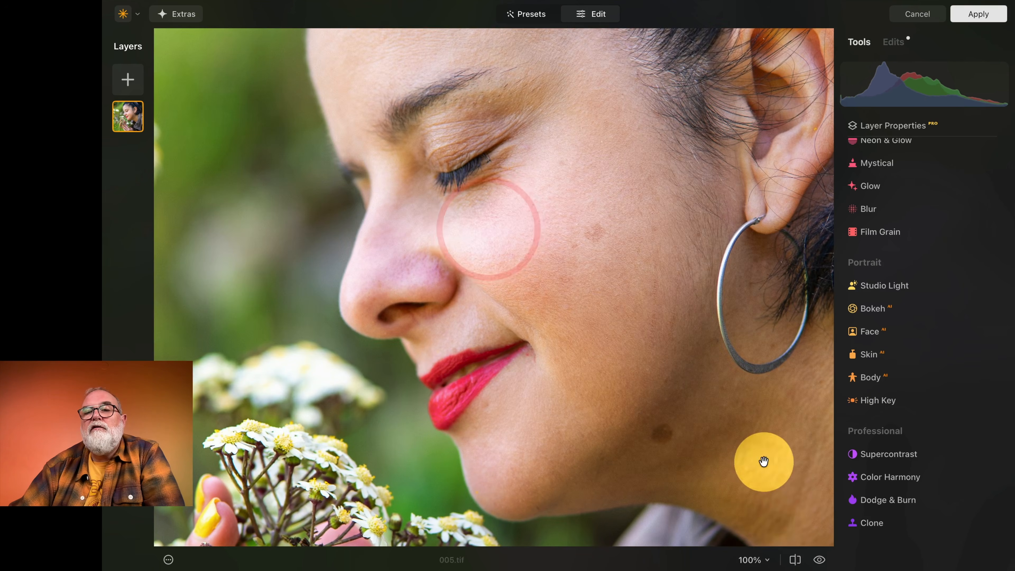
{"action": "left_click", "coordinate": [819, 560]}
{"action": "left_click", "coordinate": [630, 290]}
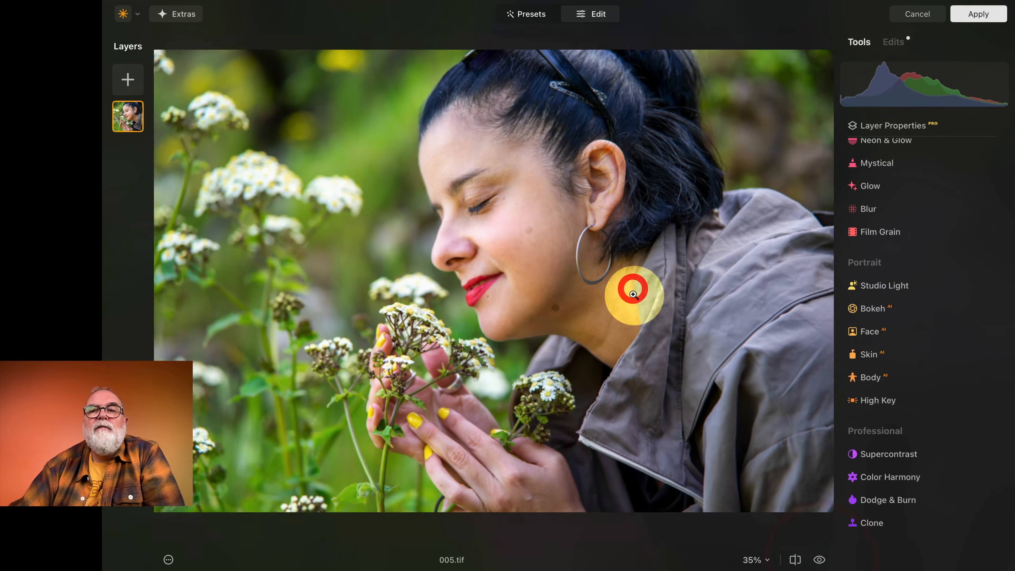
{"action": "left_click", "coordinate": [977, 16]}
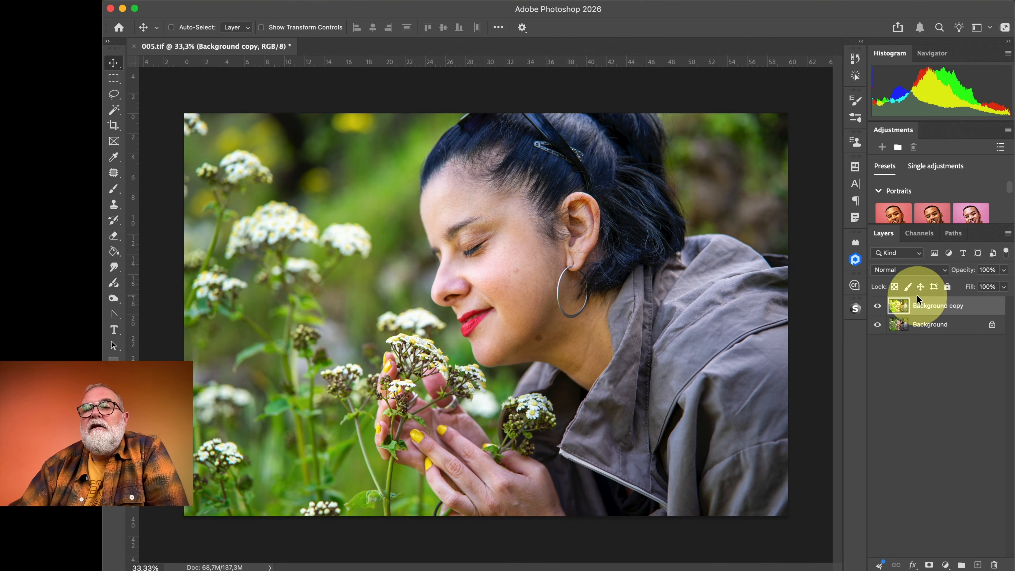
Step: Compare the face with the Background copy layer hidden and shown, and look at that layer's opacity control
{"action": "scroll", "coordinate": [504, 256], "scroll_direction": "up", "scroll_amount": 2}
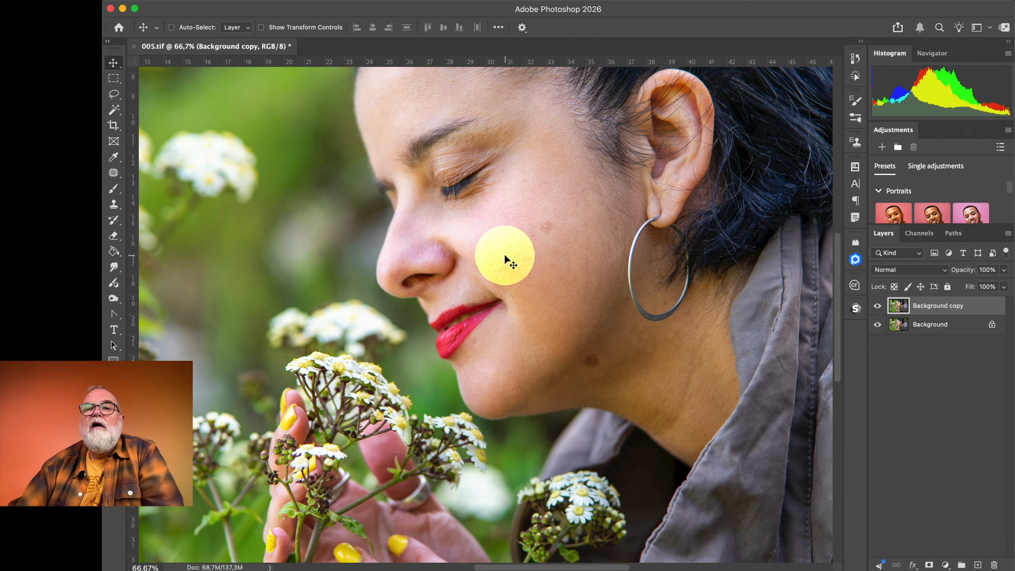
{"action": "left_click", "coordinate": [876, 305]}
{"action": "left_click", "coordinate": [876, 306]}
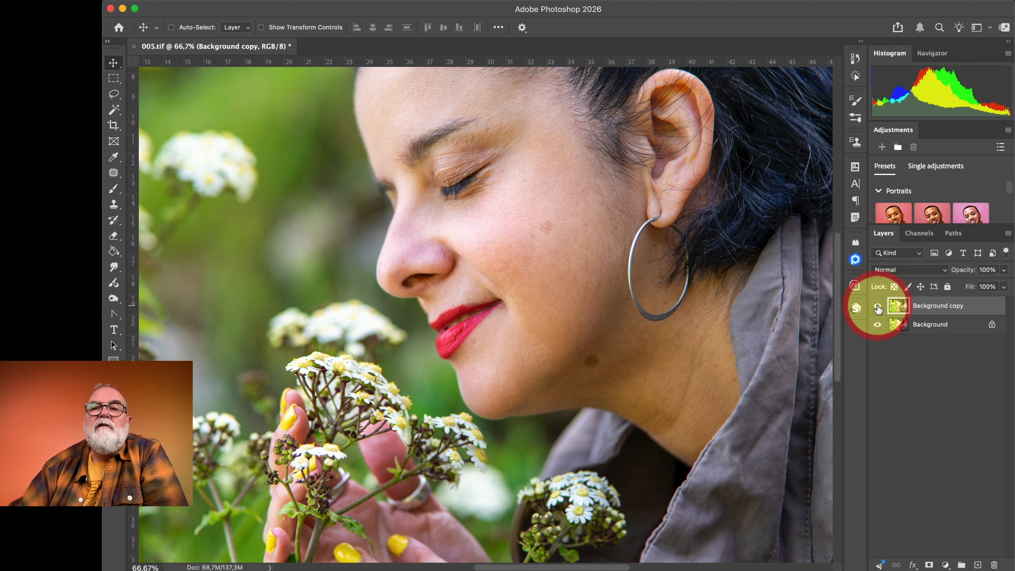
{"action": "left_click", "coordinate": [1003, 269]}
{"action": "mouse_move", "coordinate": [1004, 286]}
{"action": "left_mouse_down"}
{"action": "mouse_move", "coordinate": [840, 291]}
{"action": "mouse_move", "coordinate": [1004, 287]}
{"action": "left_mouse_up"}
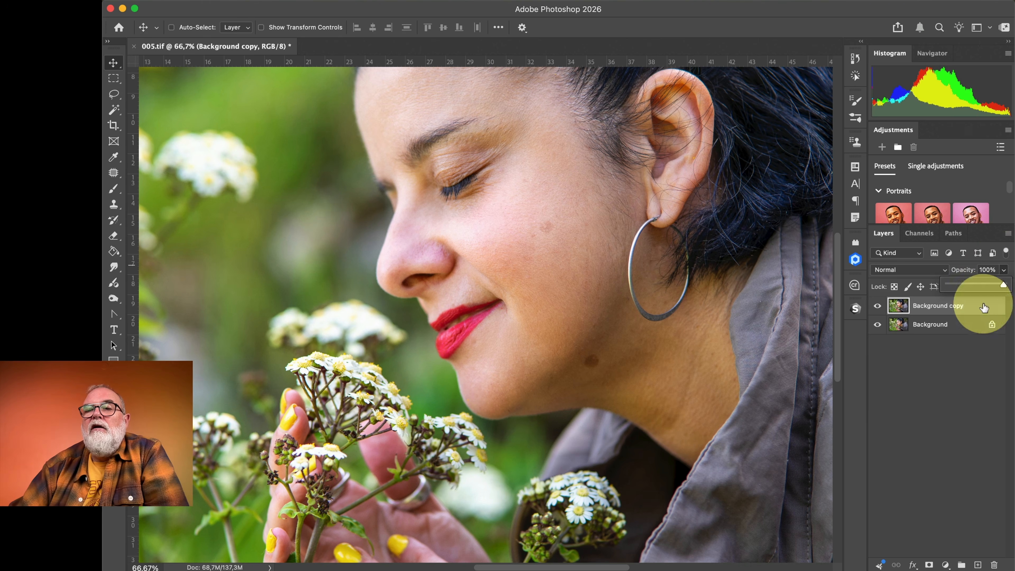
{"action": "left_click", "coordinate": [737, 319]}
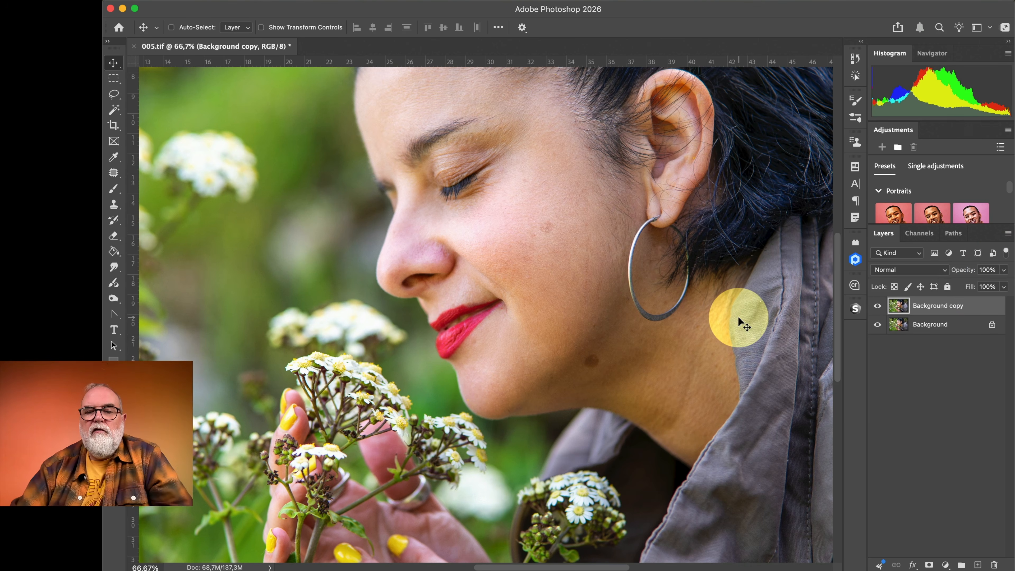
{"action": "key", "text": "super+0"}
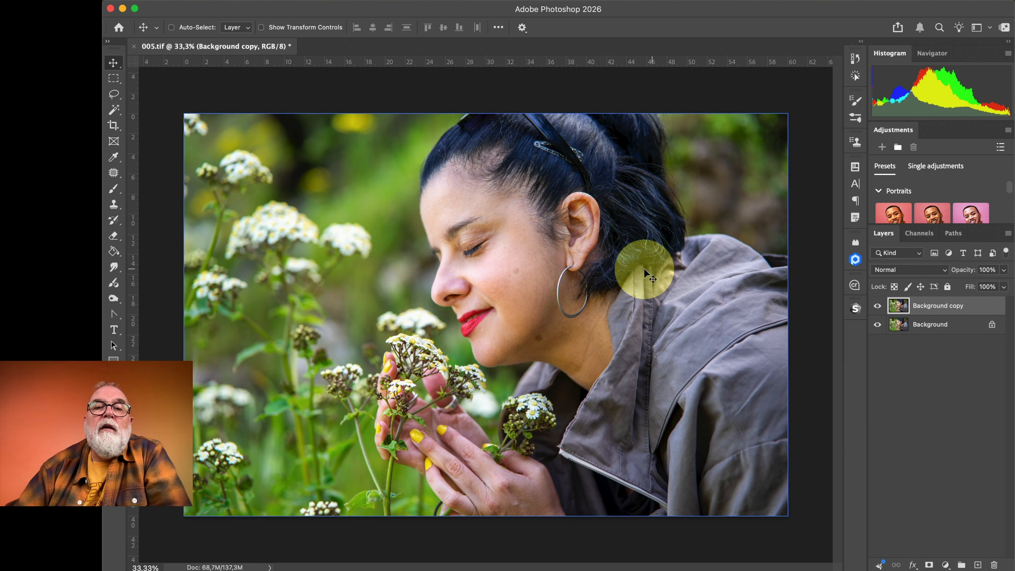